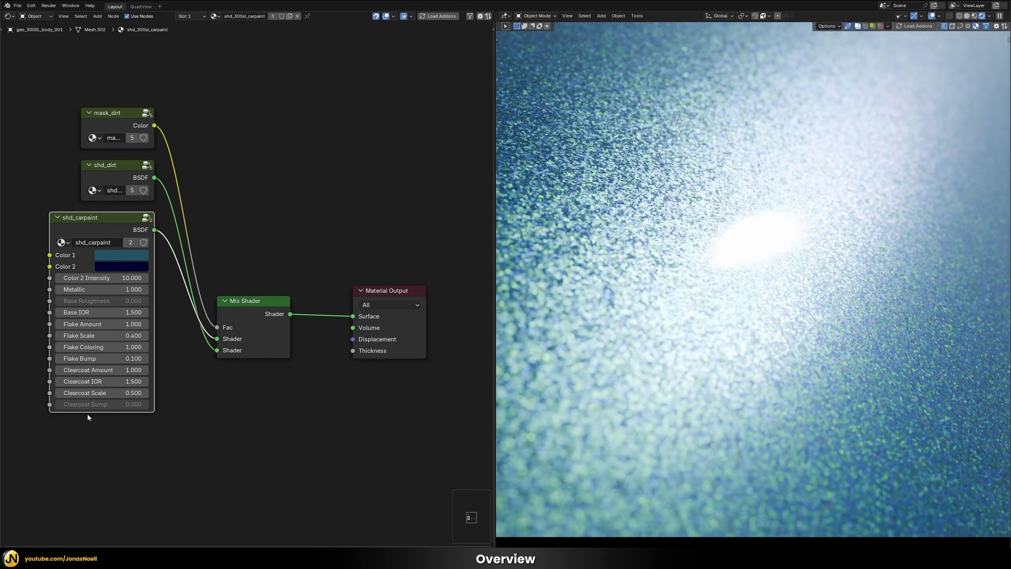
Inspect the node network inside the shd_carpaint group and return to the main material
key(Tab)
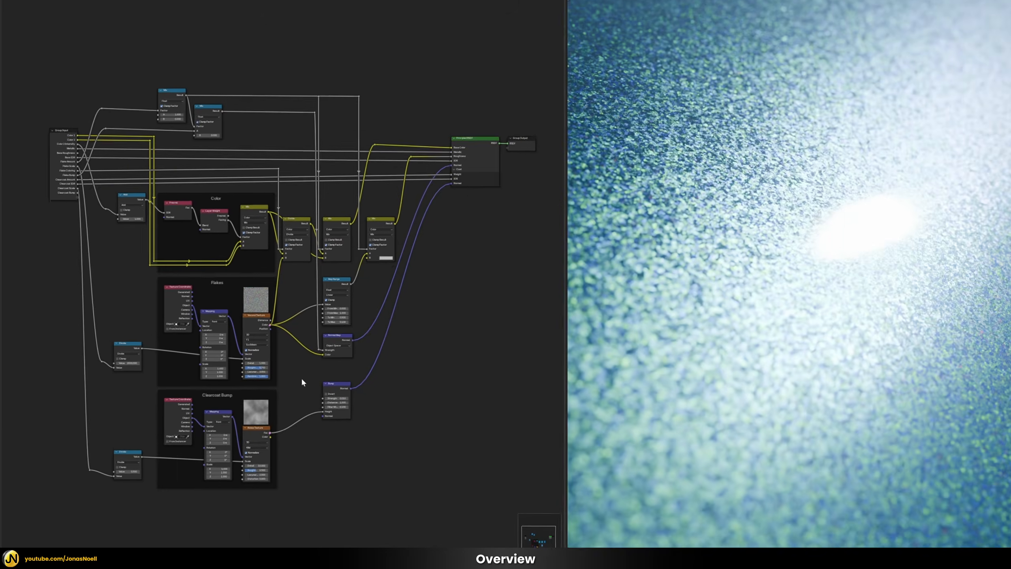
key(Tab)
scroll(226, 285, up, 5)
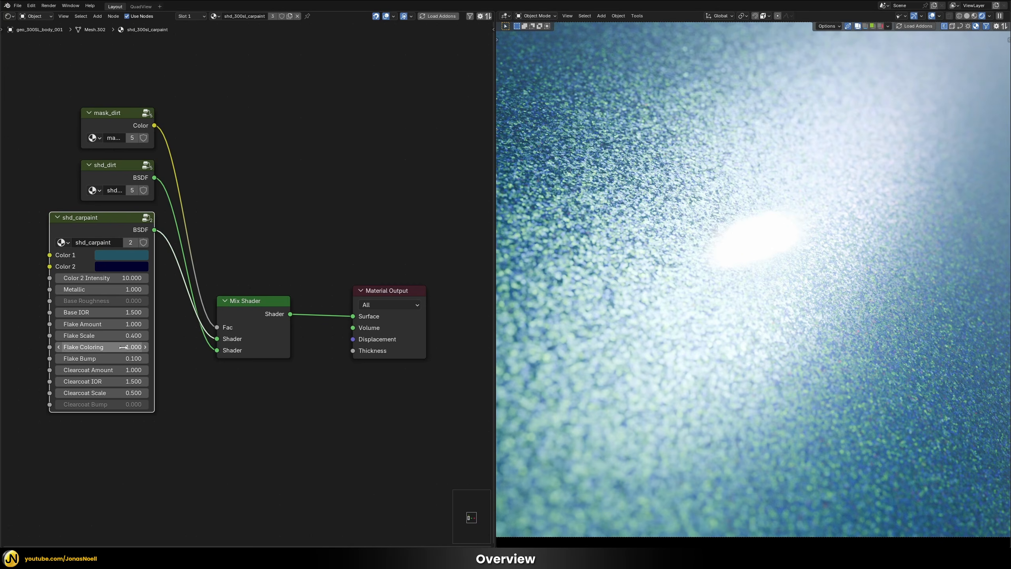
Try lowering Flake Coloring on the shd_carpaint node to compare the flake tint, and restore it
drag(123, 347, 60, 347)
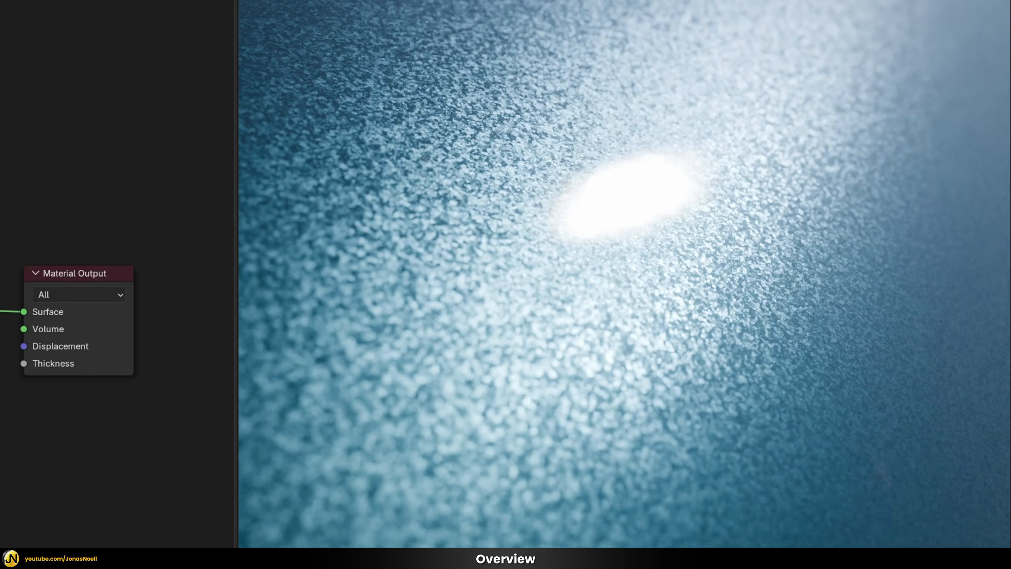
key(ctrl+z)
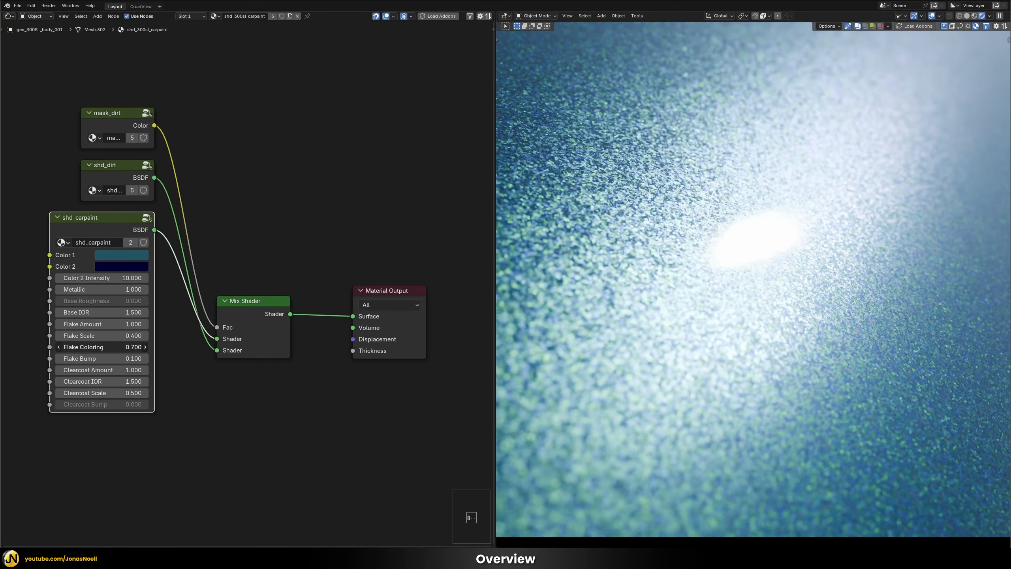
drag(102, 347, 135, 346)
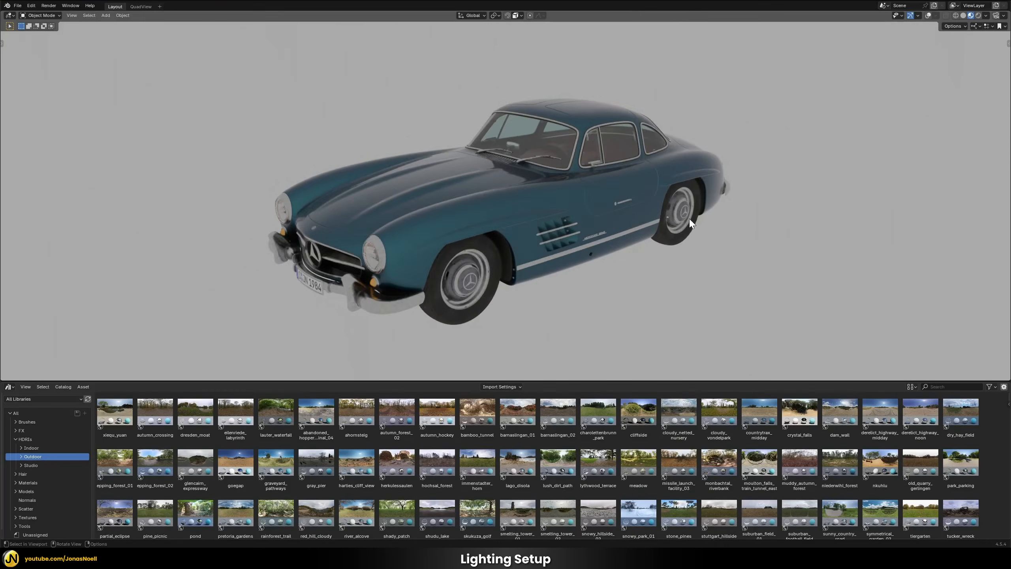
Light the car with the abandoned_hopper_terminal_04 HDRI from the outdoor asset library
middle_drag(577, 201, 609, 201)
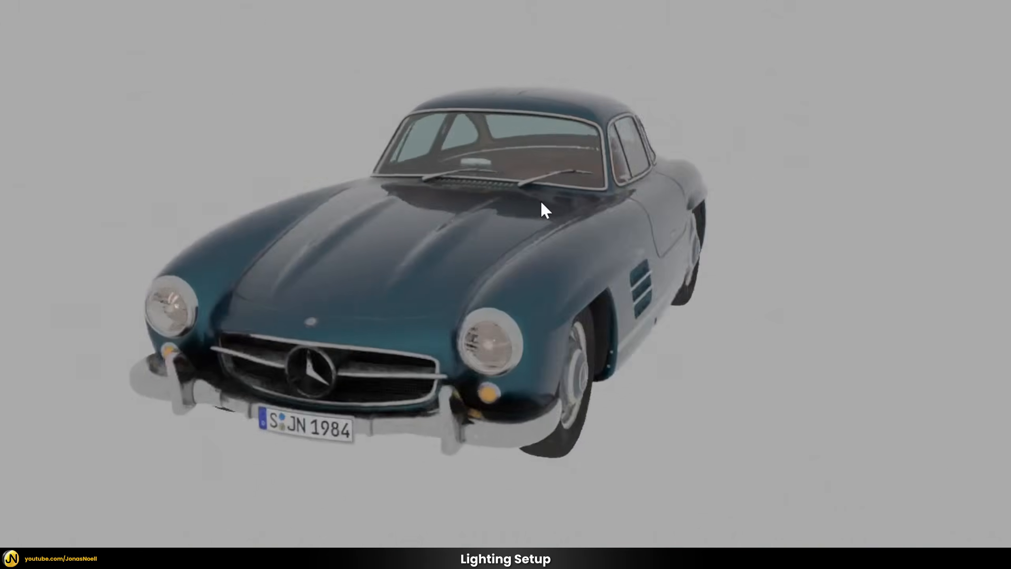
middle_drag(541, 203, 584, 183)
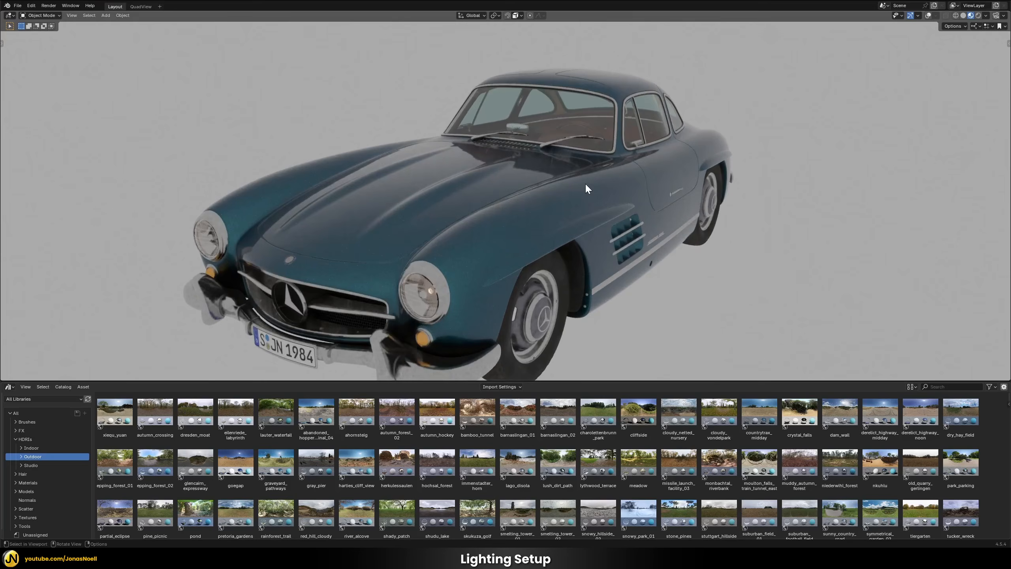
middle_drag(514, 220, 561, 208)
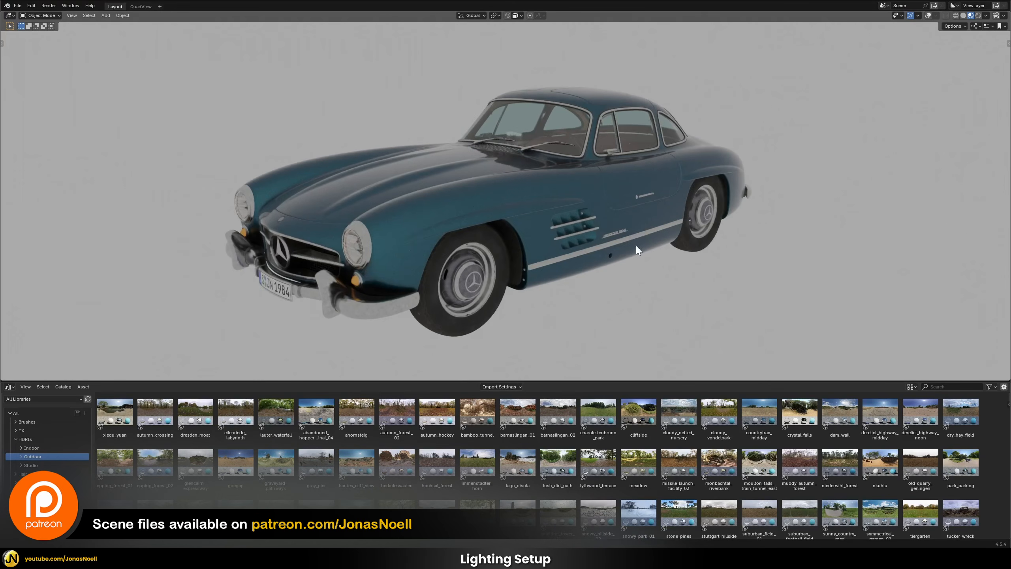
middle_drag(638, 251, 680, 224)
middle_drag(403, 226, 446, 239)
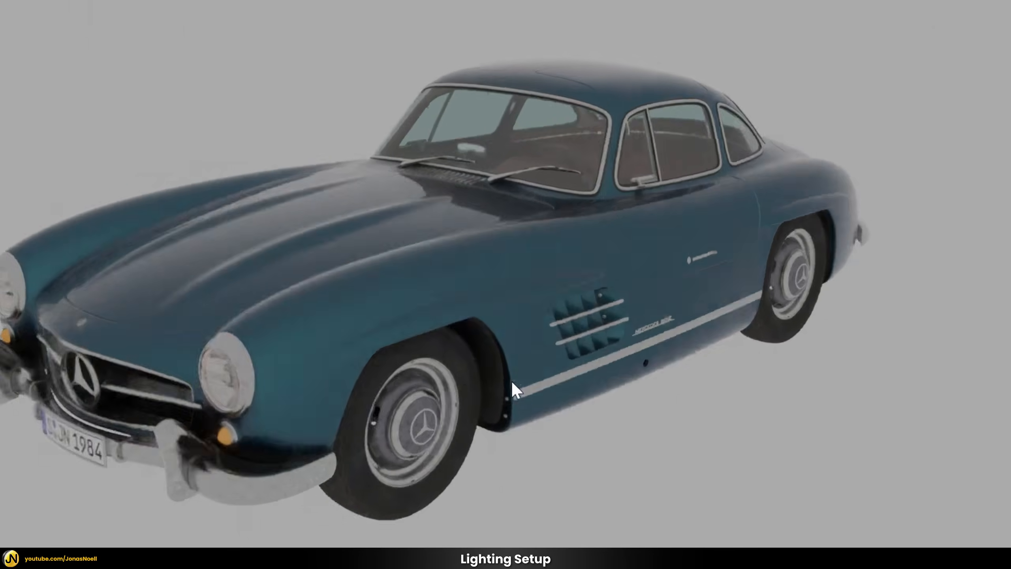
middle_drag(515, 388, 635, 334)
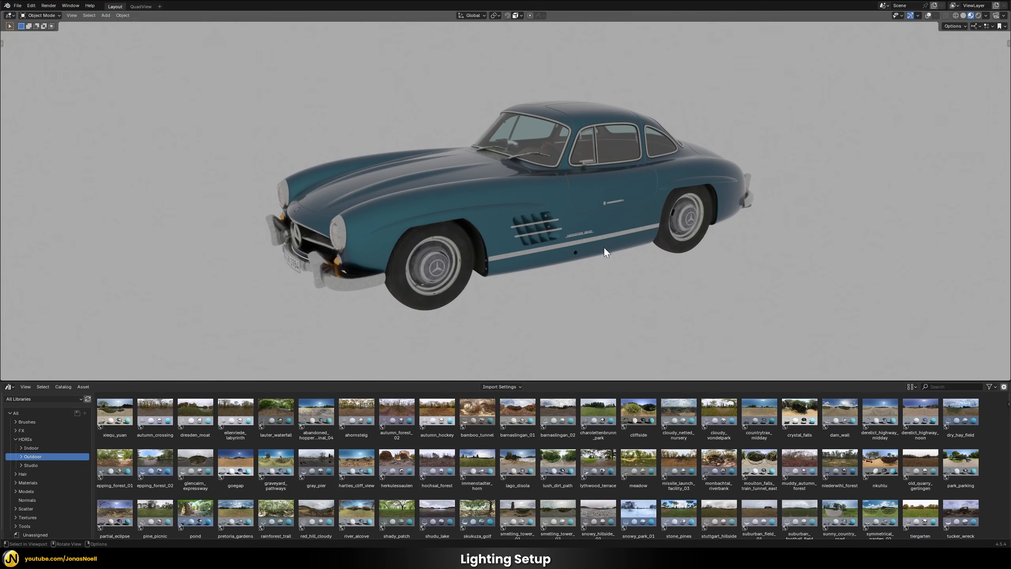
drag(316, 413, 615, 320)
middle_drag(615, 320, 665, 314)
middle_drag(686, 356, 553, 425)
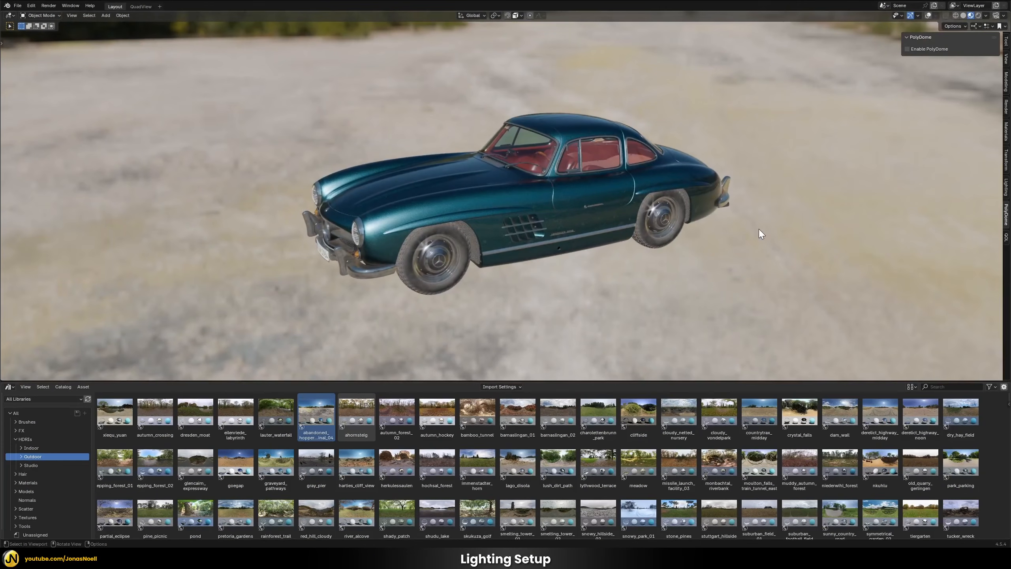
Enable PolyDome for the HDRI and set the dome rotation to 109.29
click(908, 49)
middle_drag(704, 140, 609, 217)
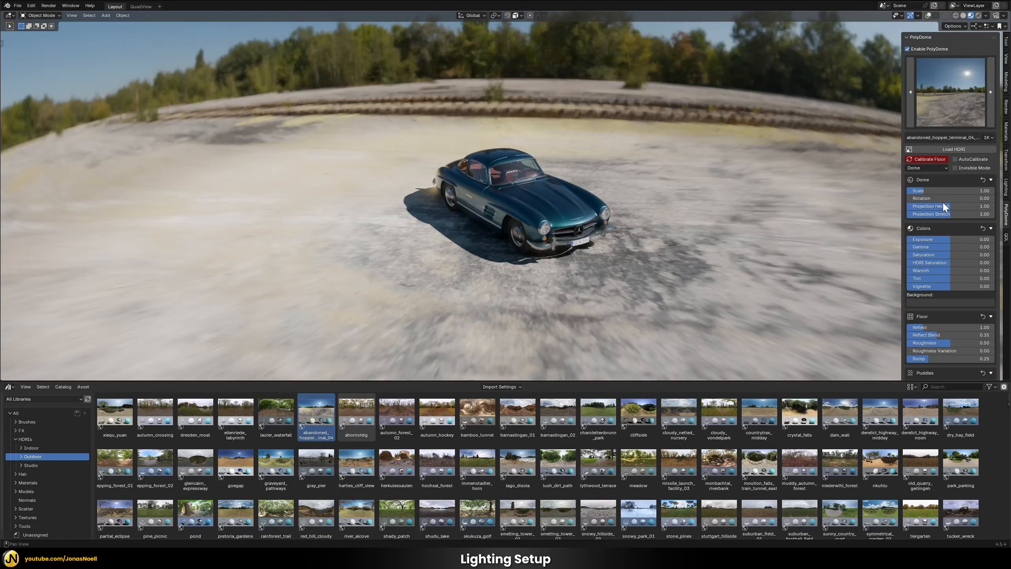
mouse_move(943, 198)
mouse_down()
mouse_move(987, 198)
mouse_move(958, 198)
mouse_up()
middle_drag(646, 192, 577, 199)
Search the HDRI assets for "zw" and apply zwartkops_start_afternoon to the scene
click(942, 387)
text(zw)
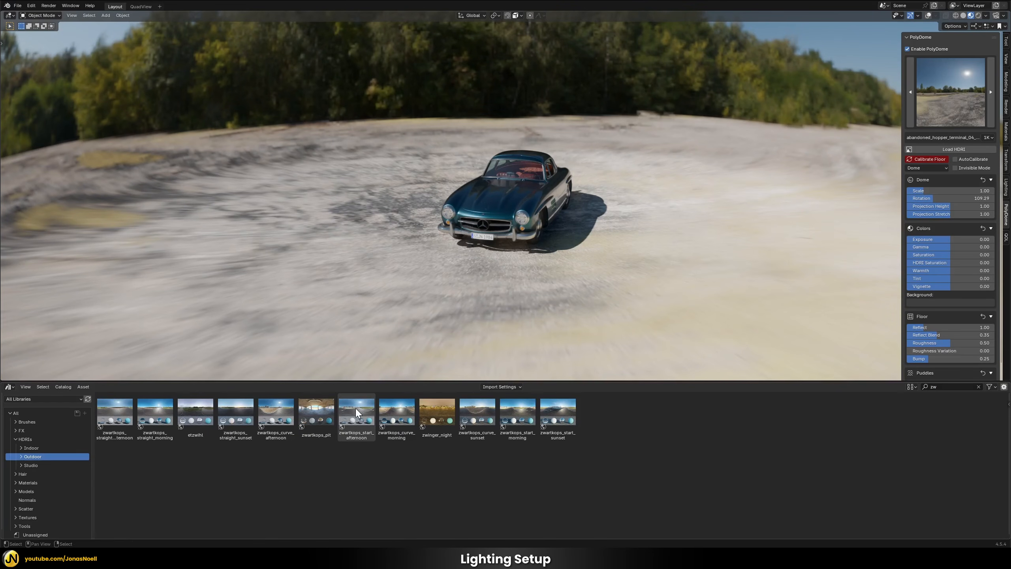
drag(355, 408, 559, 290)
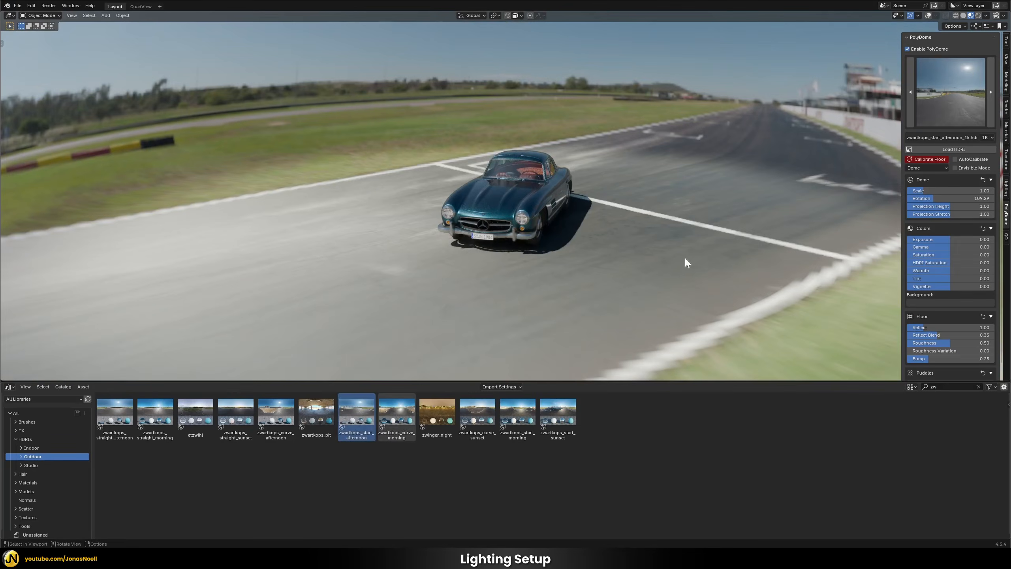
Set the dome rotation to 257.14 so the racetrack backdrop lines up behind the car
middle_drag(684, 256, 490, 261)
drag(940, 199, 974, 198)
middle_drag(551, 215, 753, 235)
drag(940, 198, 940, 198)
middle_drag(690, 226, 636, 100)
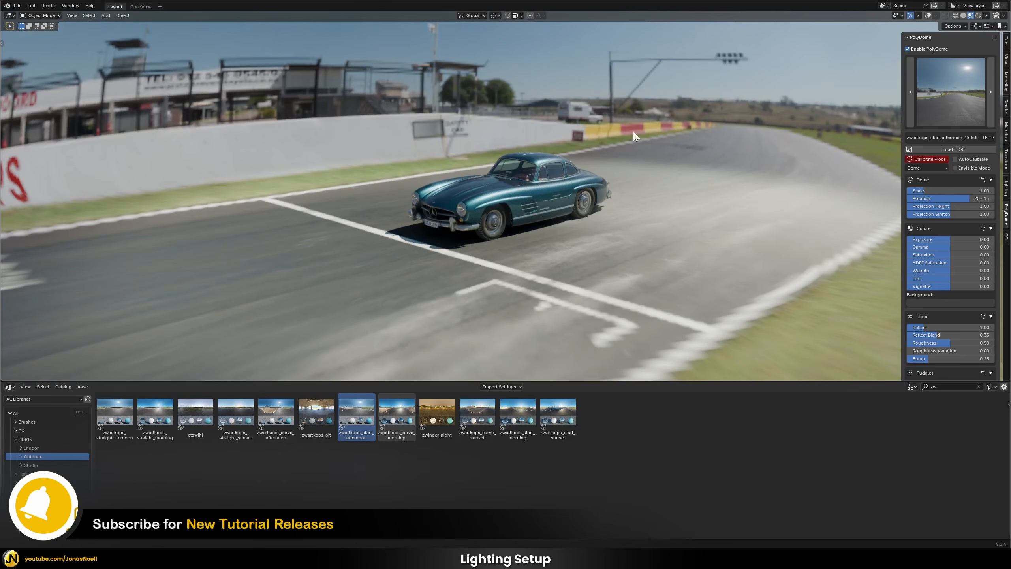
shift+middle_drag(620, 148, 638, 161)
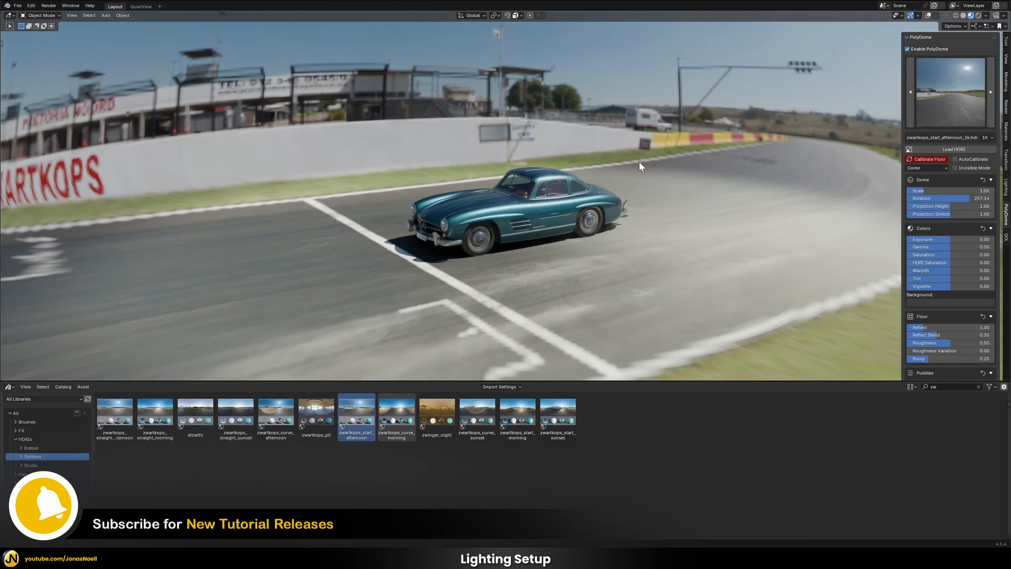
Switch the racetrack HDRI to its 8K version and calibrate the dome floor
click(984, 137)
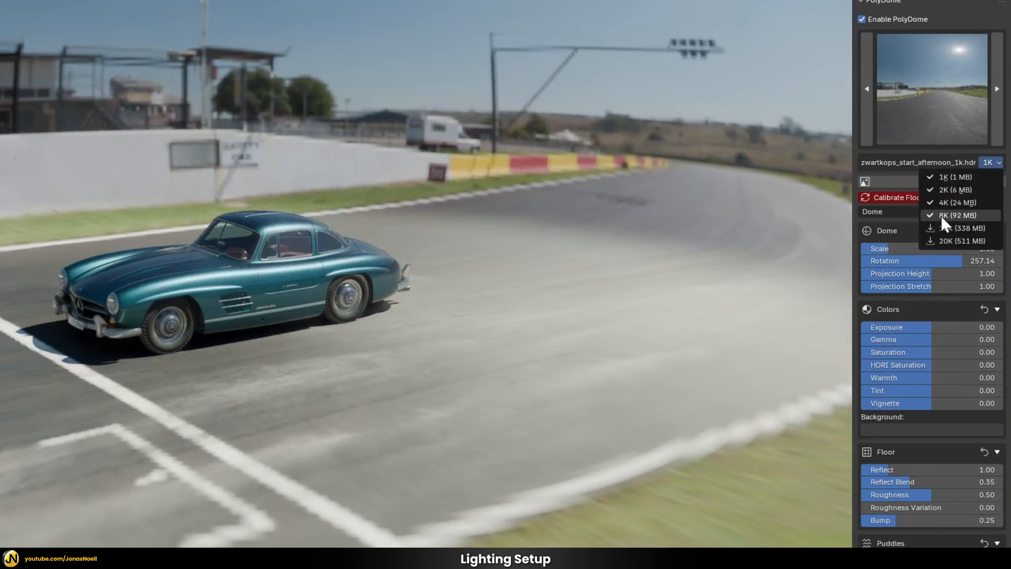
click(943, 215)
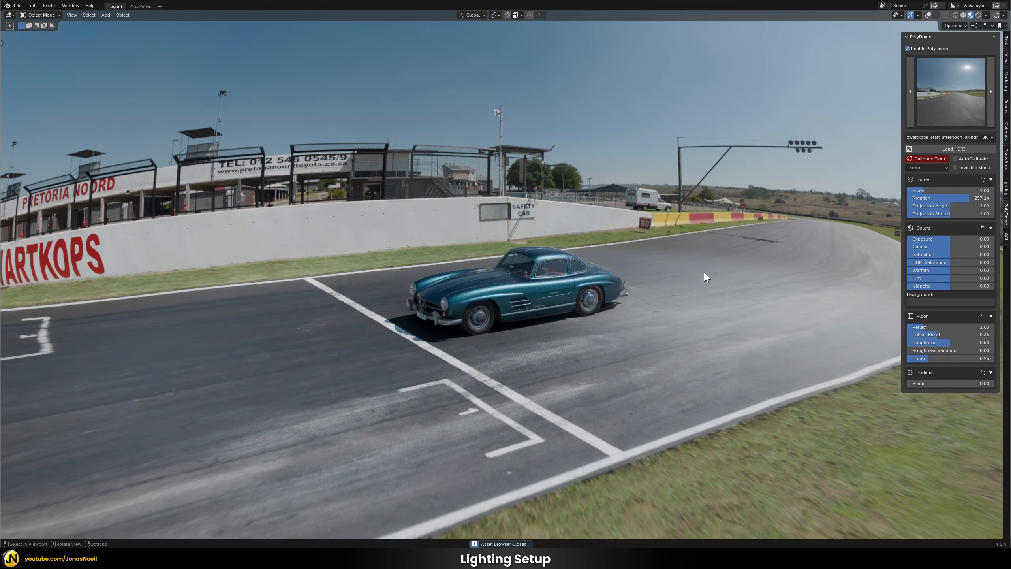
middle_drag(705, 274, 712, 251)
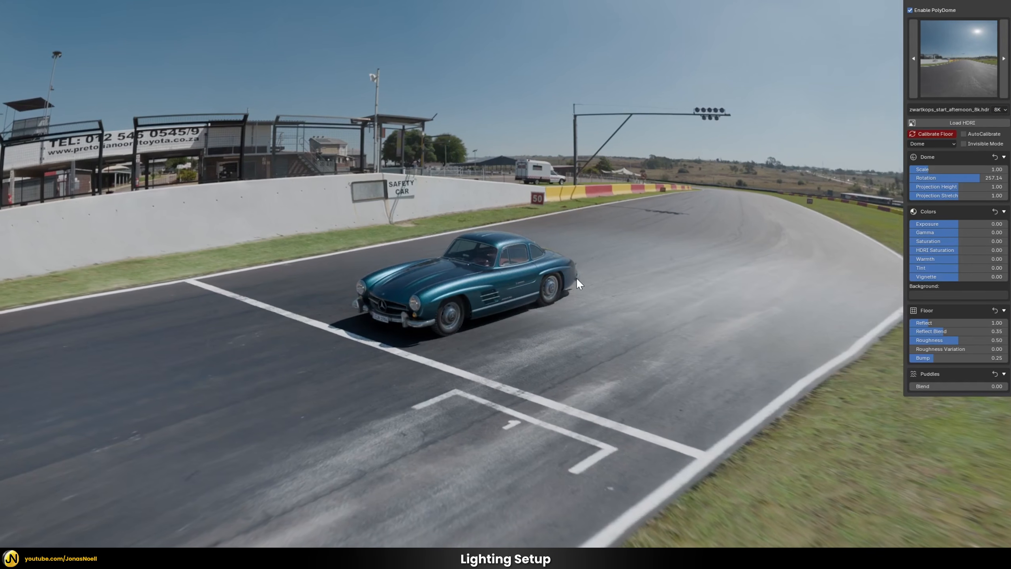
middle_drag(597, 275, 677, 275)
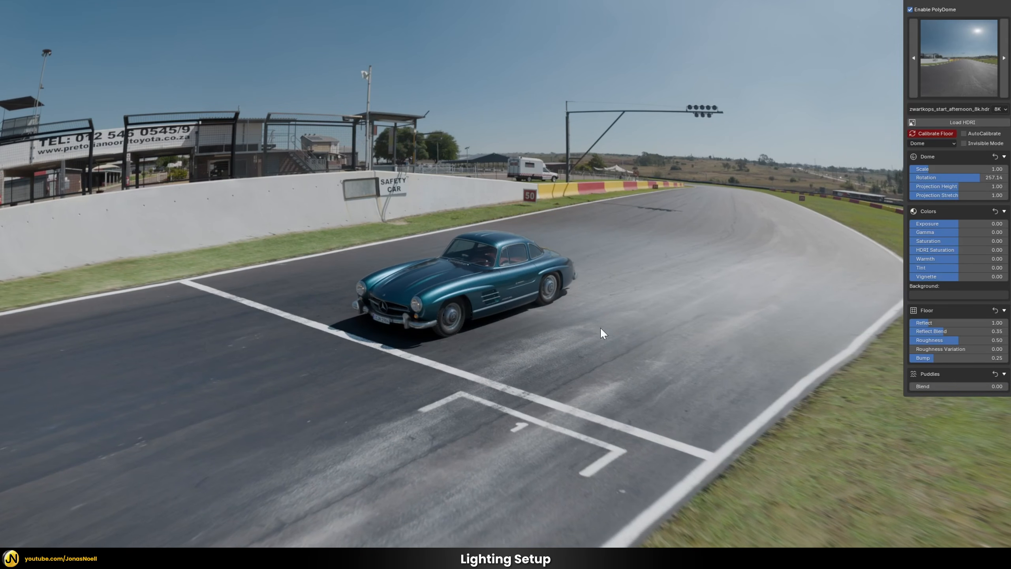
click(931, 133)
middle_drag(638, 274, 627, 334)
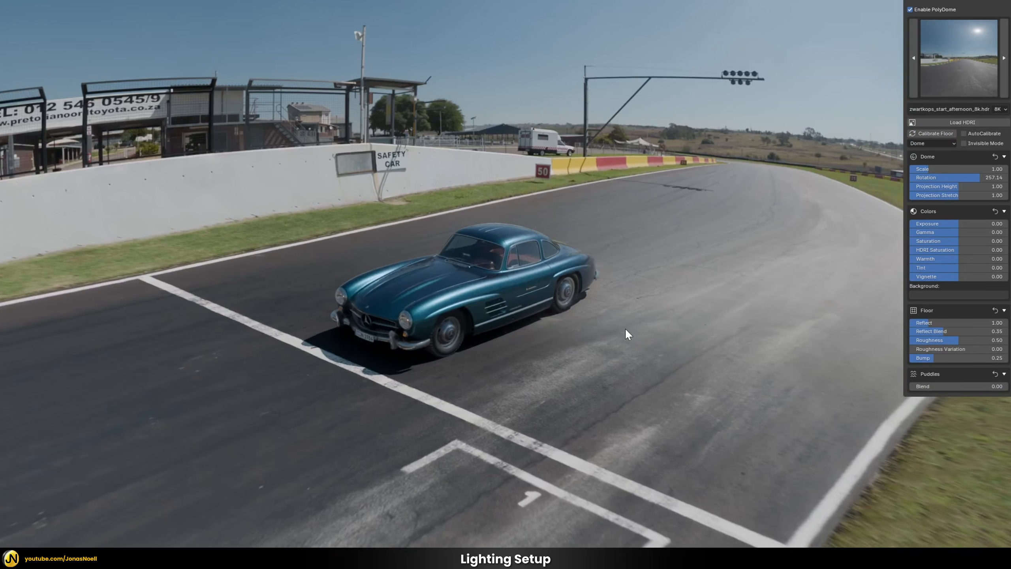
Set the dome's projection height to 0.80, projection stretch to 0.88 and rotation to 258.75
mouse_move(966, 187)
mouse_down()
mouse_move(940, 196)
mouse_move(946, 187)
mouse_up()
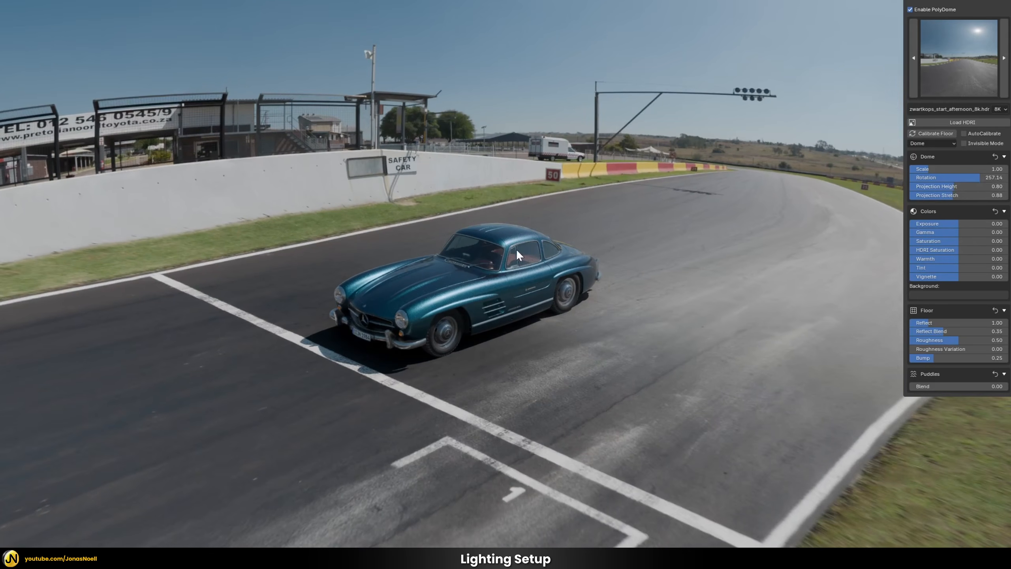
middle_drag(516, 248, 495, 265)
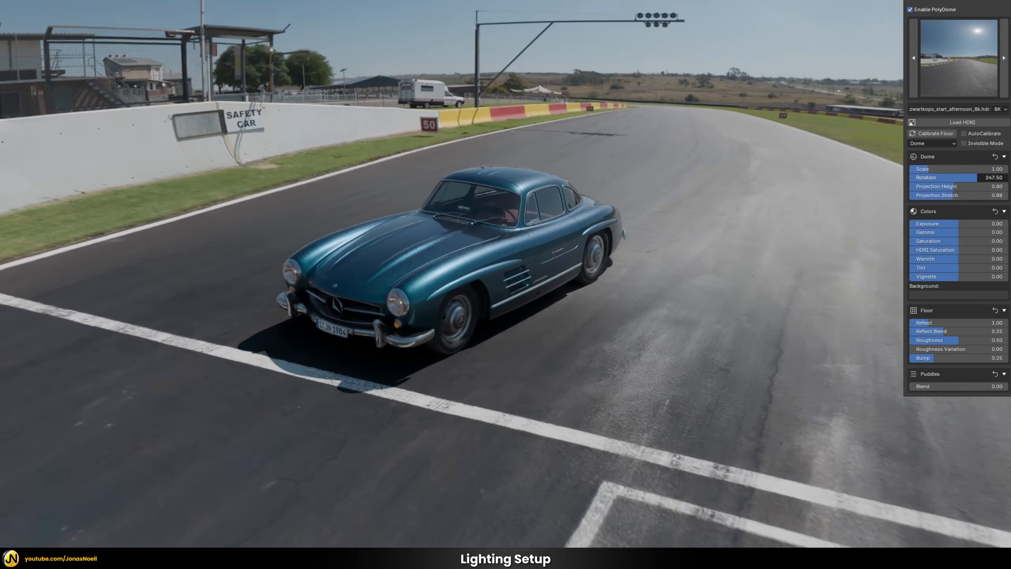
drag(979, 178, 980, 178)
Grade the dome colors with exposure 0.98, gamma 0.12, warmth 0.04 and vignette 0.71
middle_drag(483, 280, 515, 301)
scroll(452, 307, up, 1)
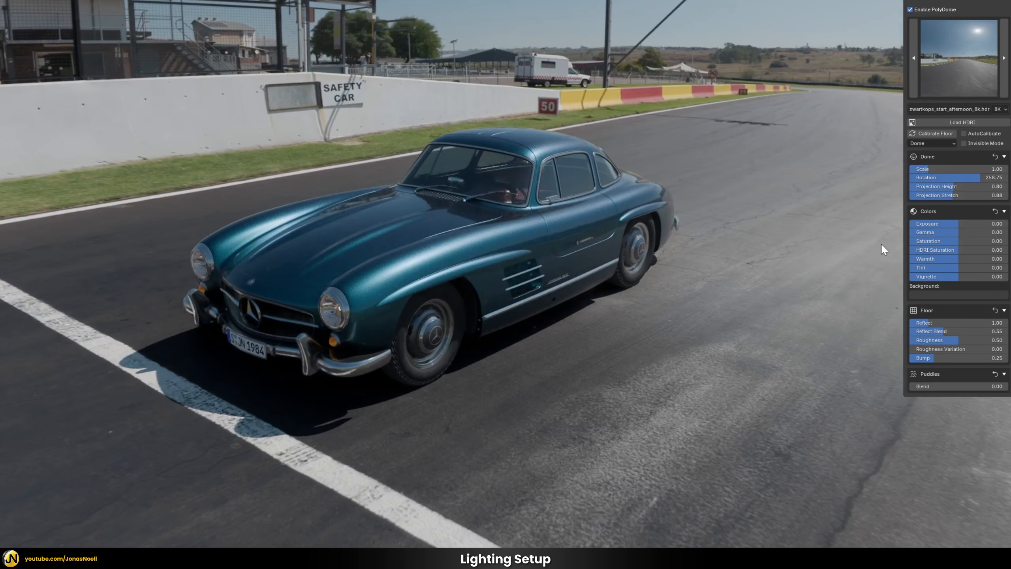
drag(966, 223, 962, 259)
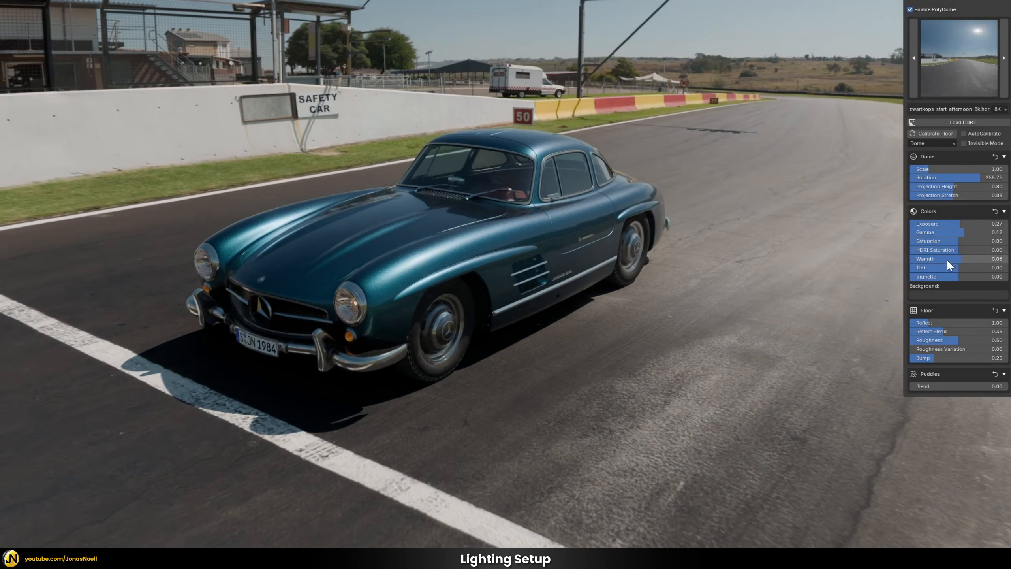
drag(947, 276, 993, 277)
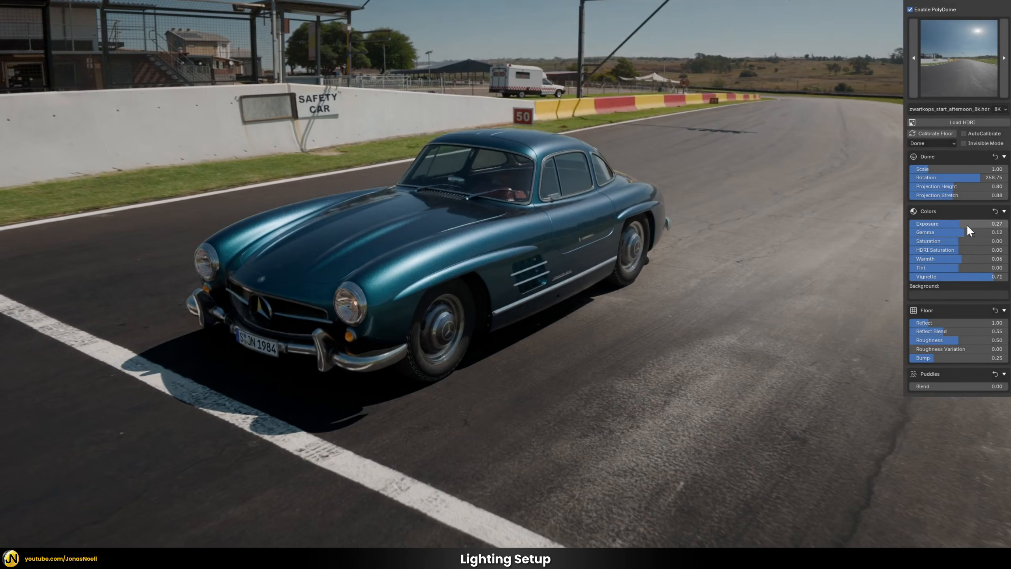
drag(967, 225, 973, 225)
Add puddles to the track floor by raising the puddle blend
middle_drag(567, 240, 574, 243)
scroll(562, 240, down, 1)
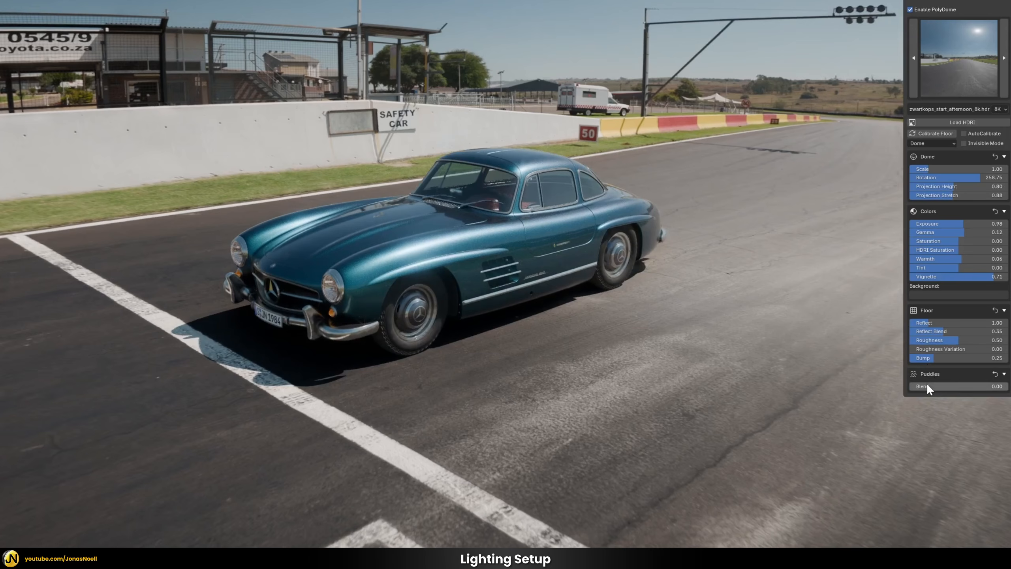
drag(926, 385, 1001, 386)
middle_drag(587, 326, 561, 308)
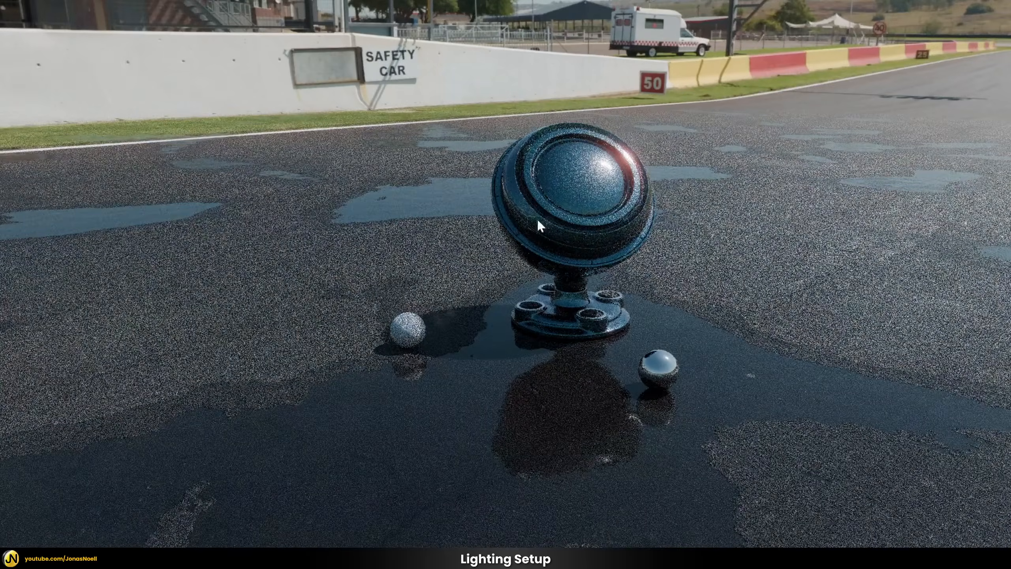
Examine the car paint in the rendered view on the shading dummy and the car's side panels from several angles
middle_drag(447, 236, 508, 237)
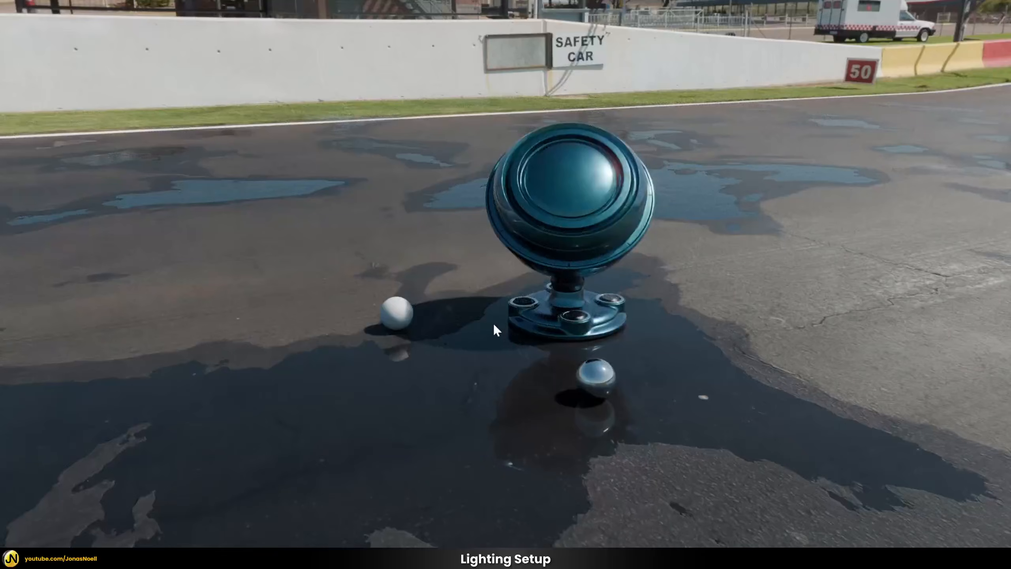
alt+middle_drag(493, 323, 542, 322)
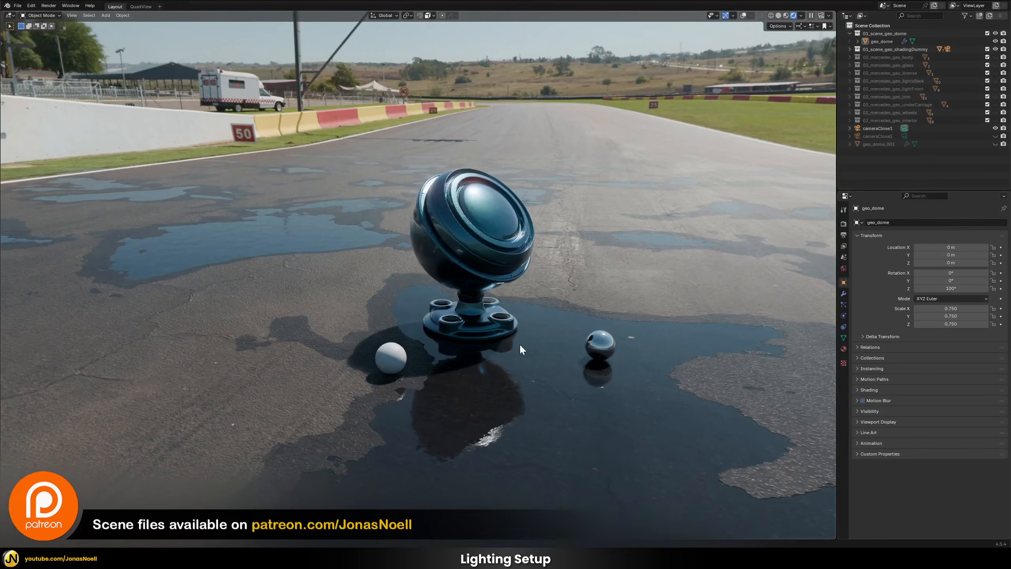
middle_drag(521, 346, 481, 339)
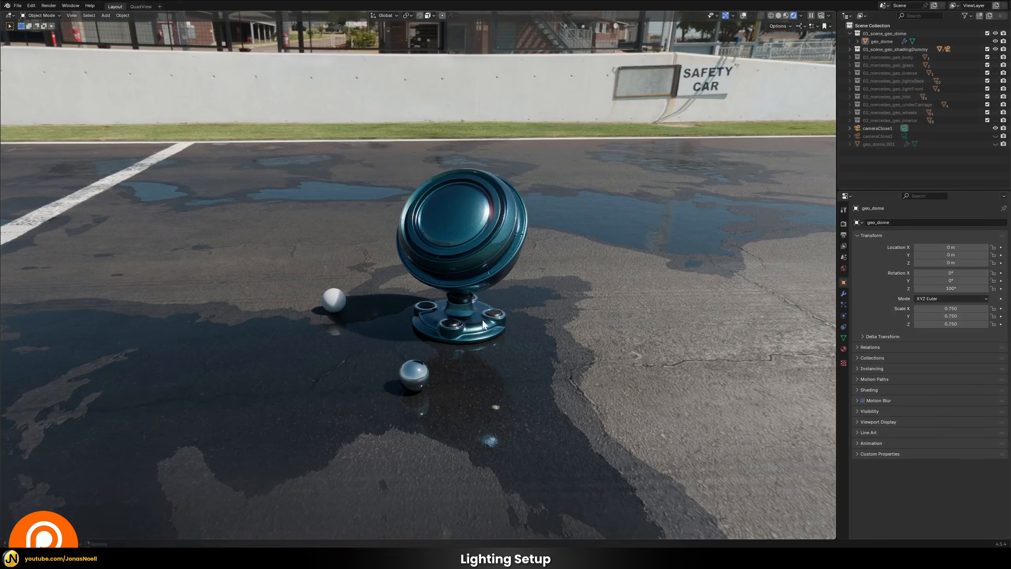
scroll(464, 184, up, 4)
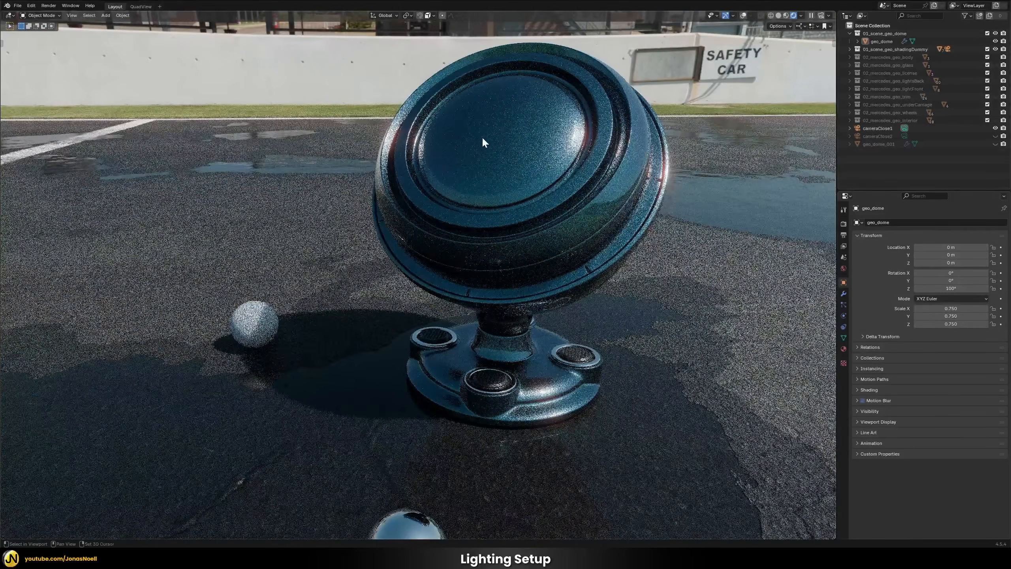
shift+middle_drag(483, 143, 494, 183)
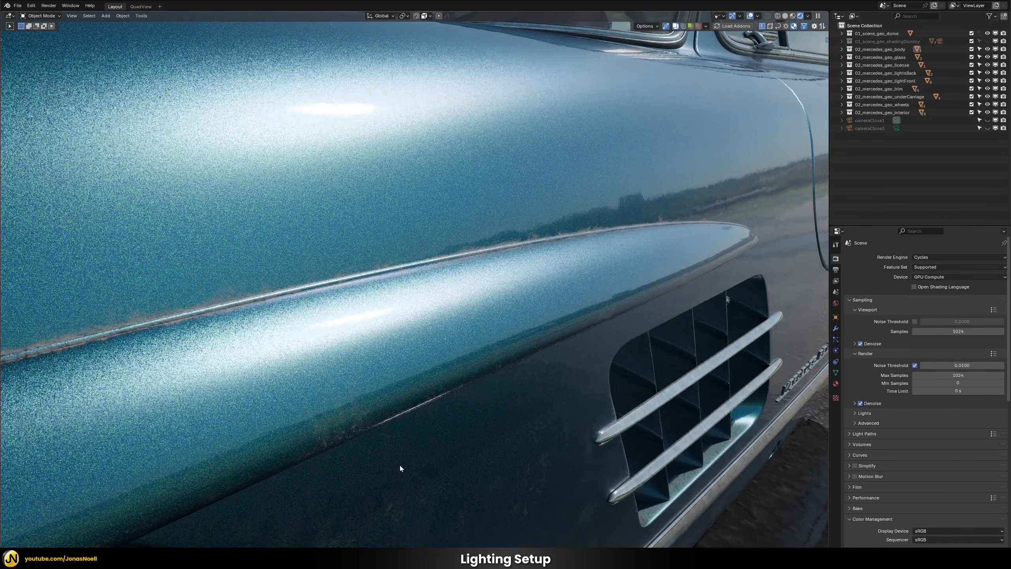
middle_drag(400, 465, 493, 360)
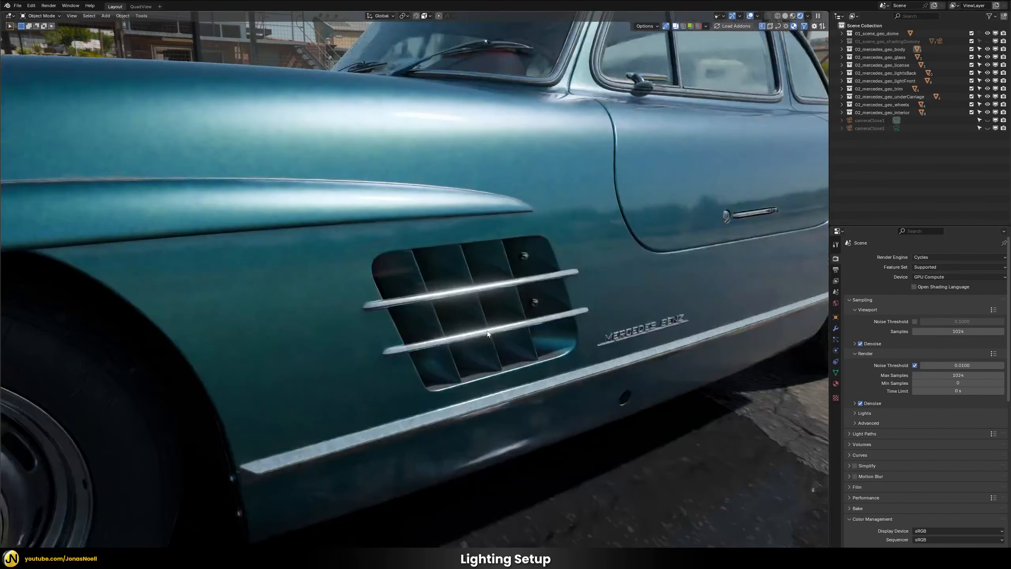
middle_drag(631, 294, 475, 326)
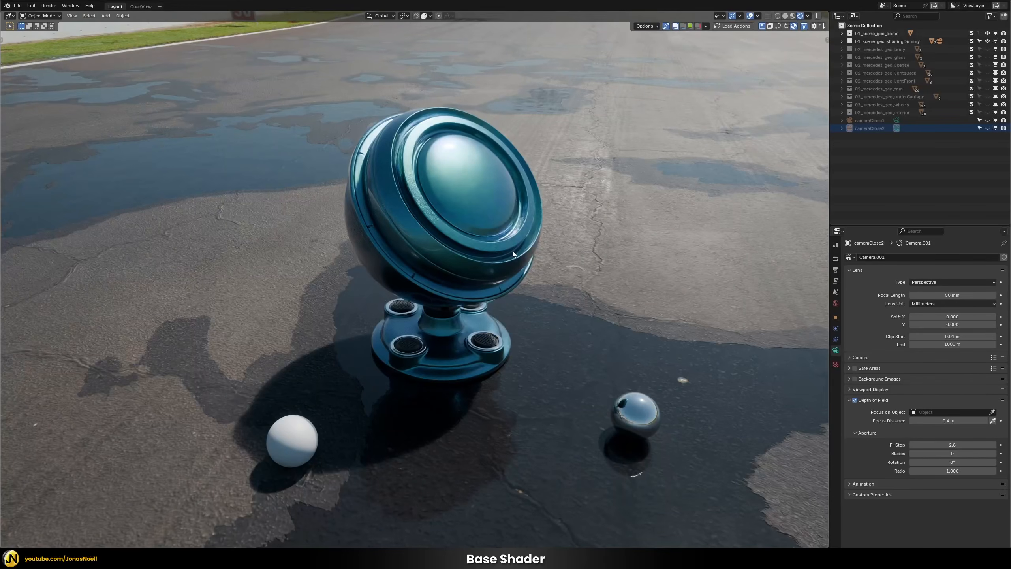
Inspect the teal car paint on the shading dummy by viewing it from both sides
middle_drag(526, 240, 482, 239)
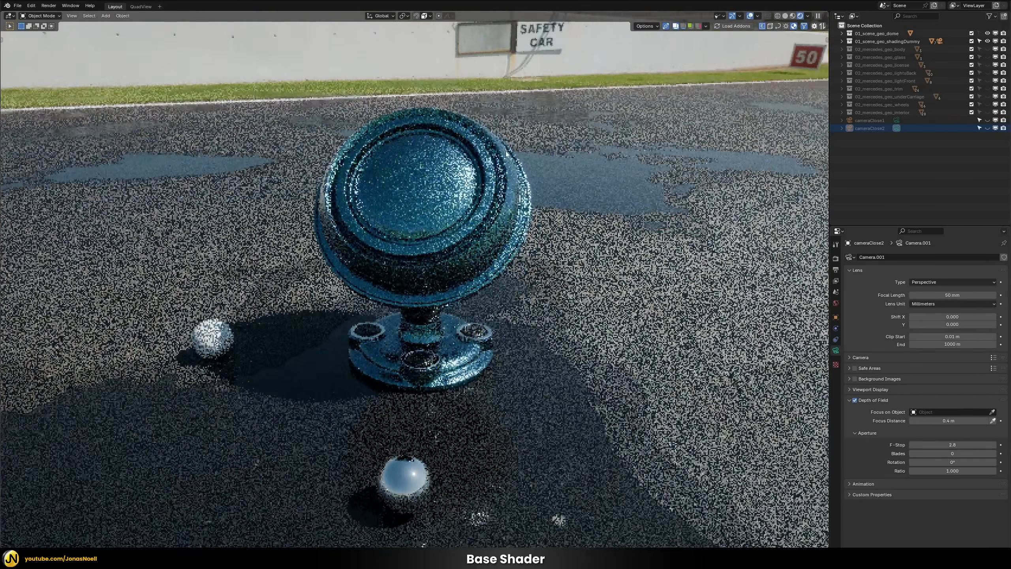
middle_drag(396, 281, 384, 278)
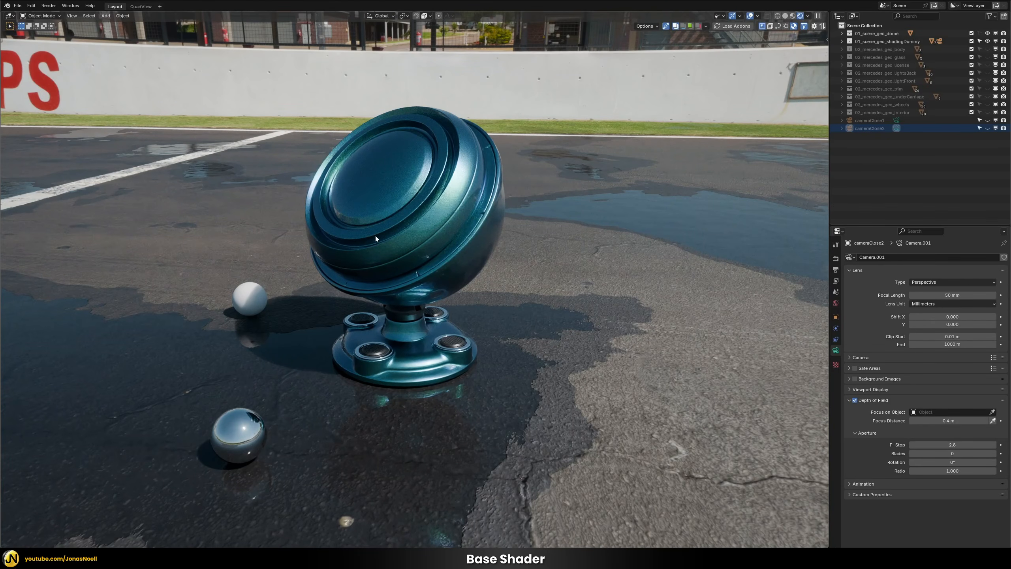
middle_drag(378, 240, 549, 218)
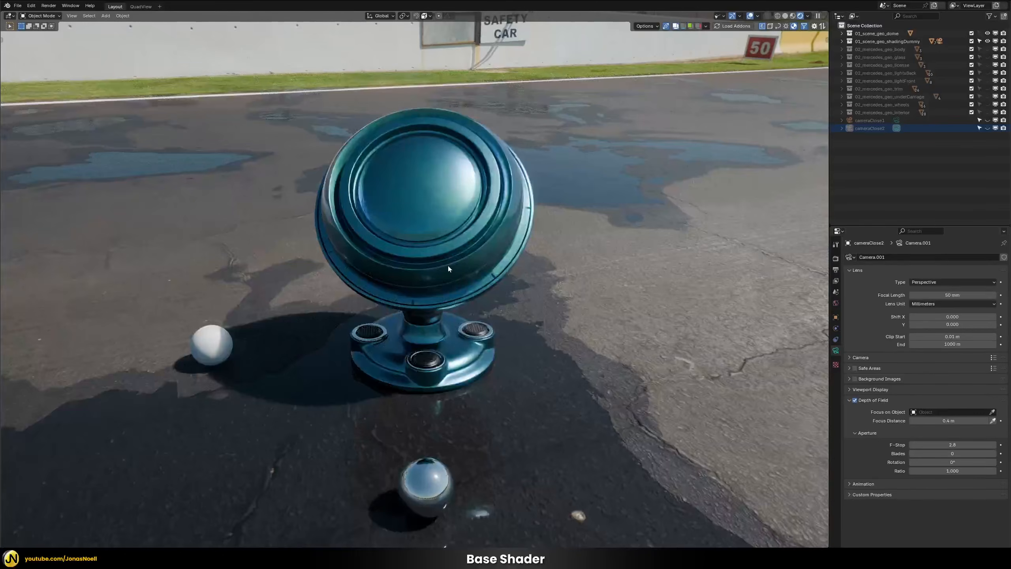
middle_drag(378, 277, 539, 228)
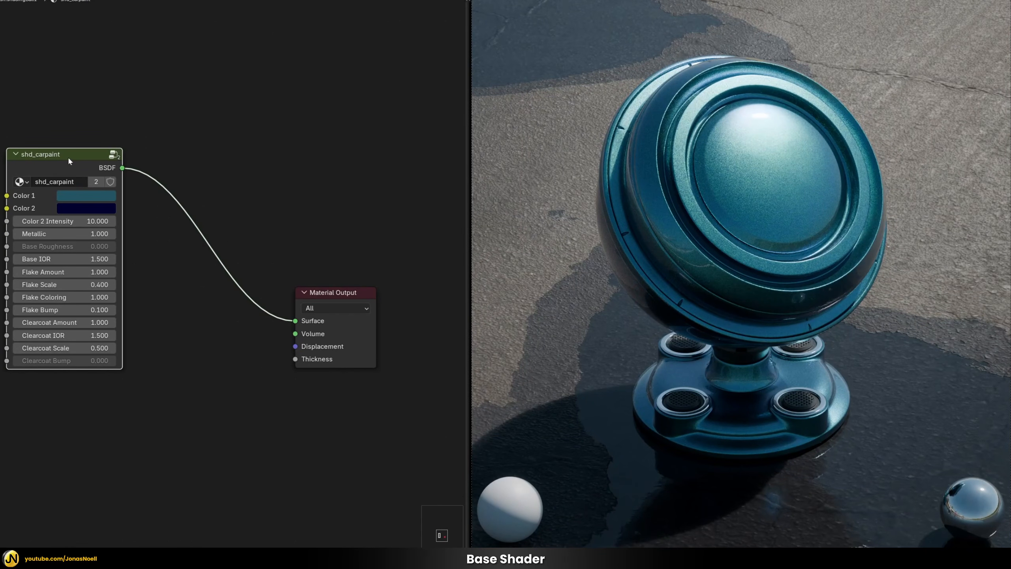
Replace the shd_carpaint group node with a Principled BSDF connected to the Material Output's Surface
key(x)
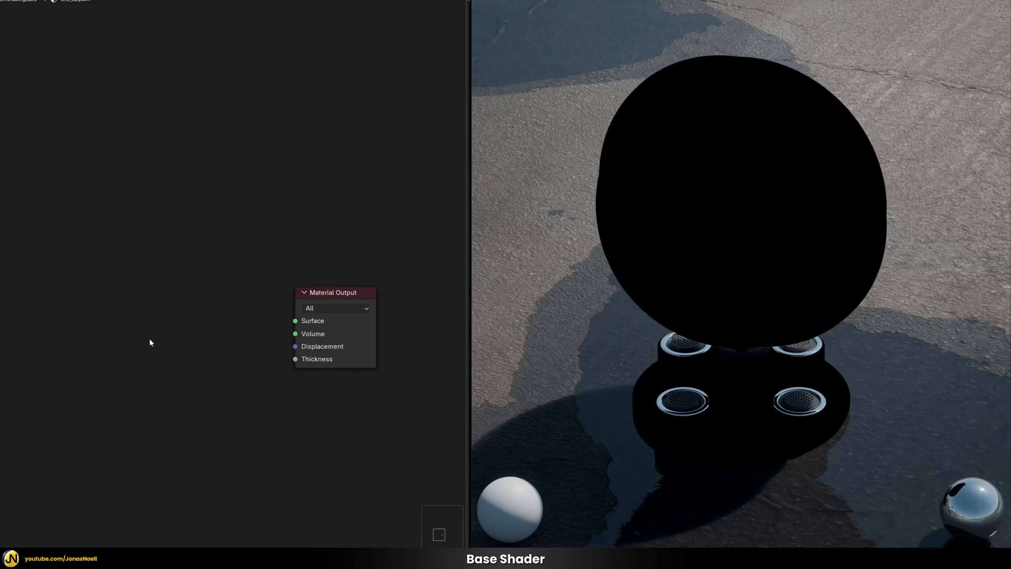
key(shift+a)
text(prin)
key(Return)
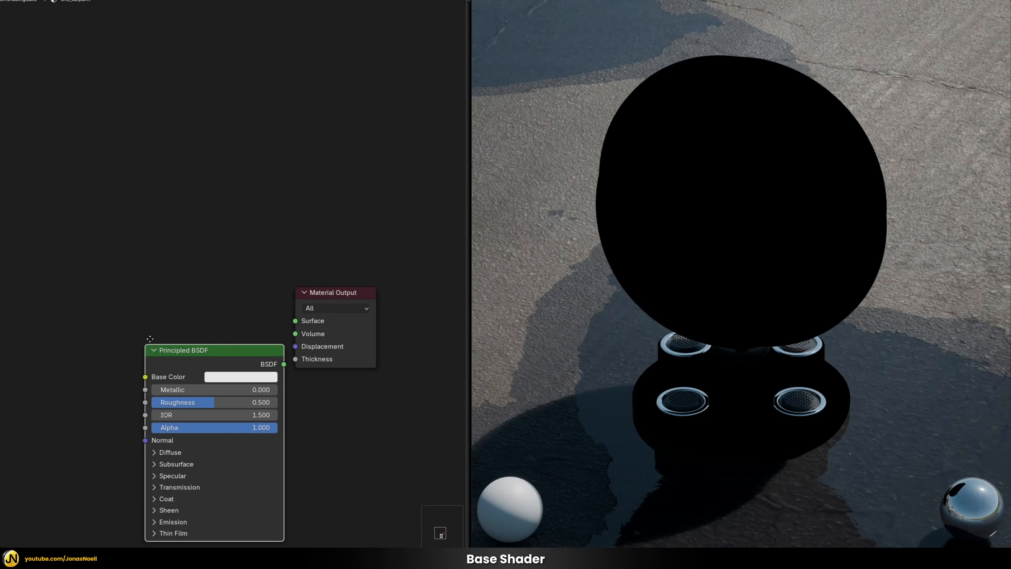
click(115, 285)
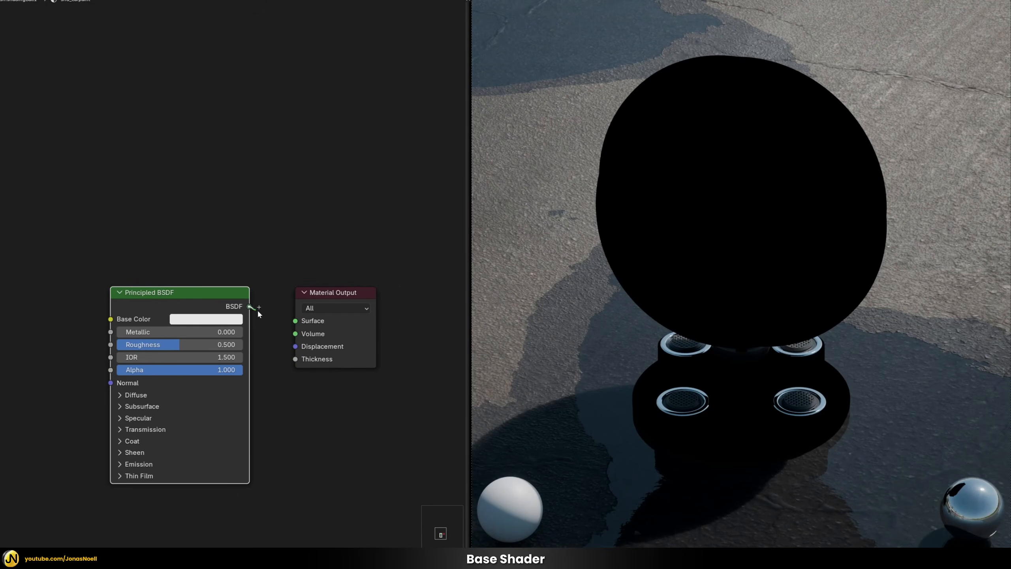
drag(258, 312, 295, 320)
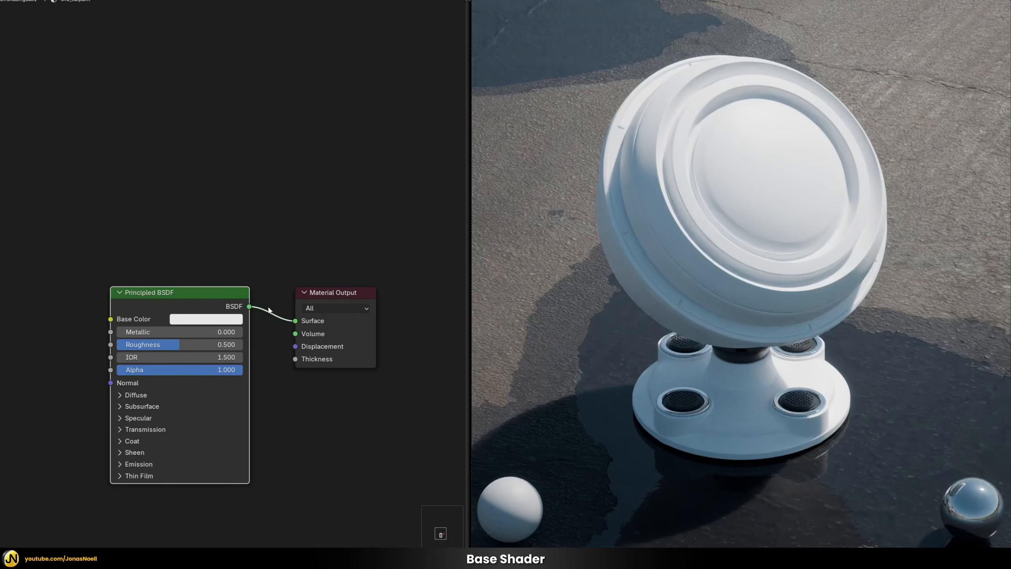
Set the Principled BSDF's Base Color to a muted red with a value of 0.424
click(209, 321)
drag(279, 152, 279, 161)
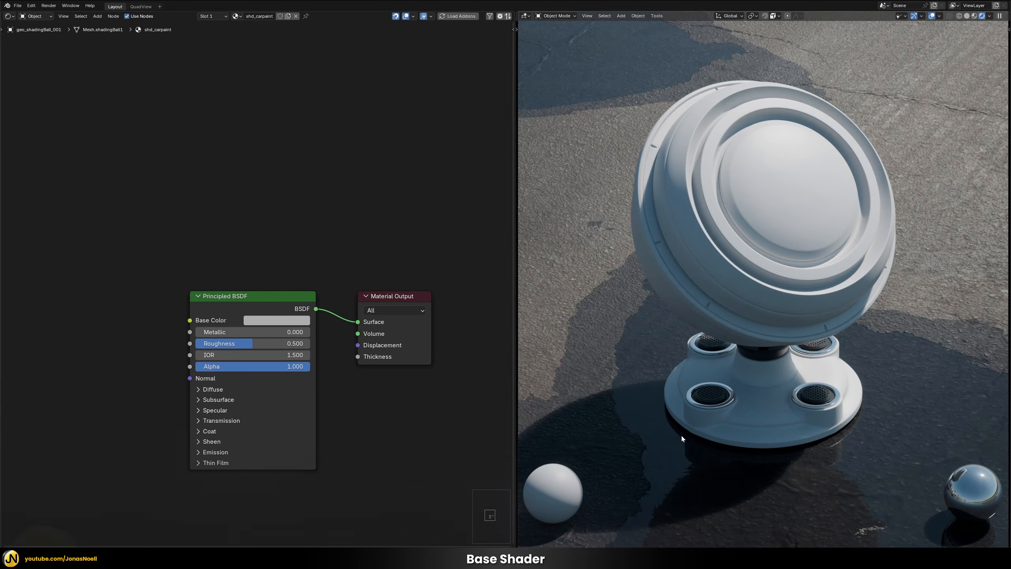
click(254, 320)
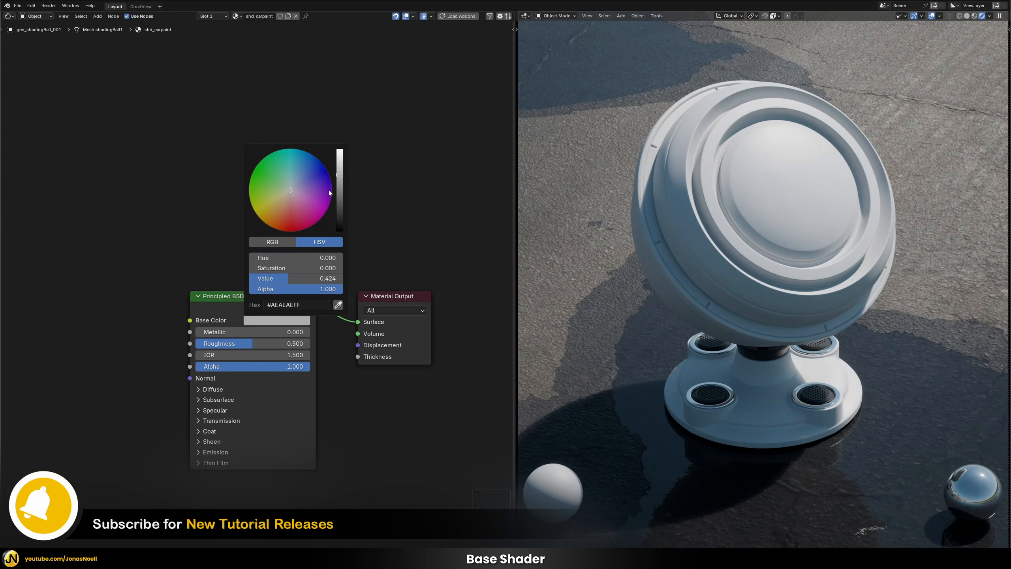
mouse_move(296, 203)
mouse_down()
mouse_move(281, 207)
mouse_move(290, 210)
mouse_up()
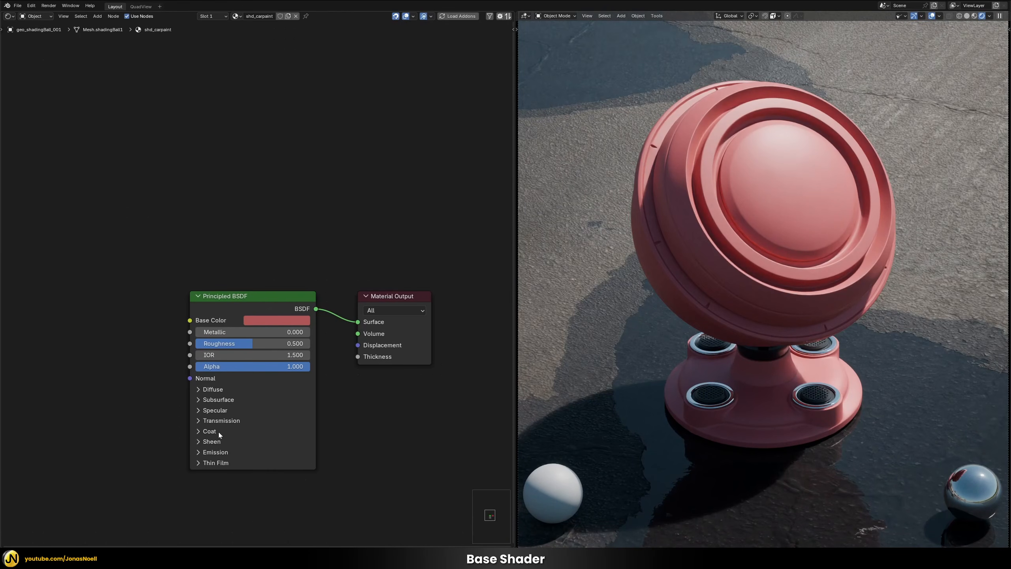
Try a Coat Weight of 1.000 on the Principled BSDF and remove the coat again
click(198, 432)
drag(198, 445, 243, 454)
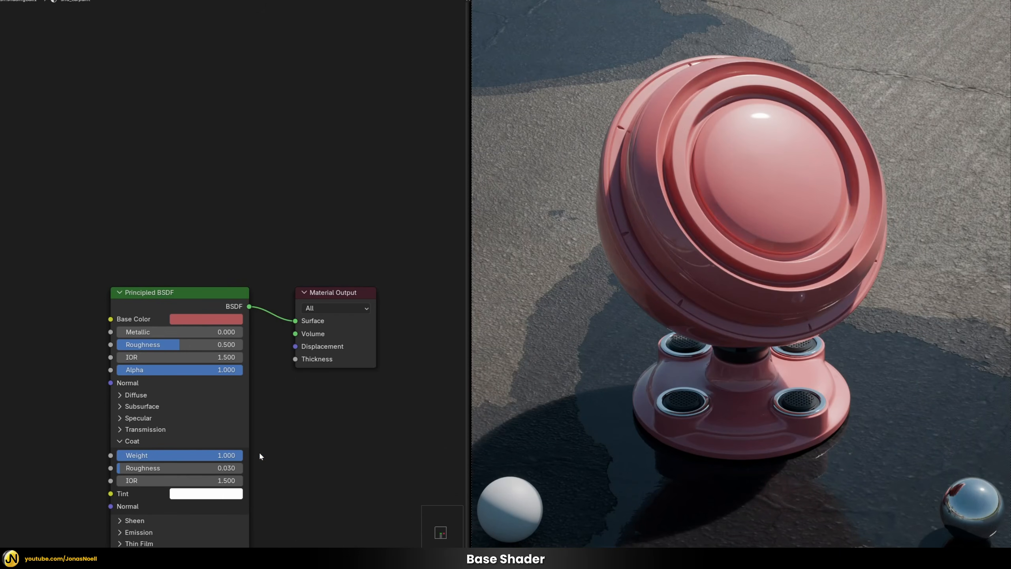
drag(225, 456, 111, 457)
click(120, 443)
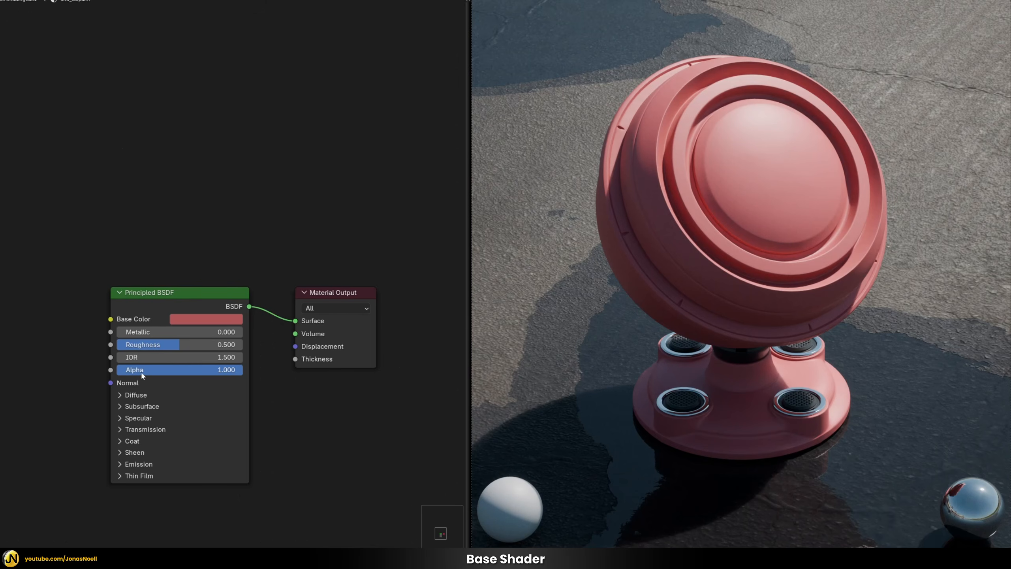
Set the Principled BSDF's Roughness to 0.35 and its Metallic to 1.000
drag(191, 346, 133, 346)
click(188, 345)
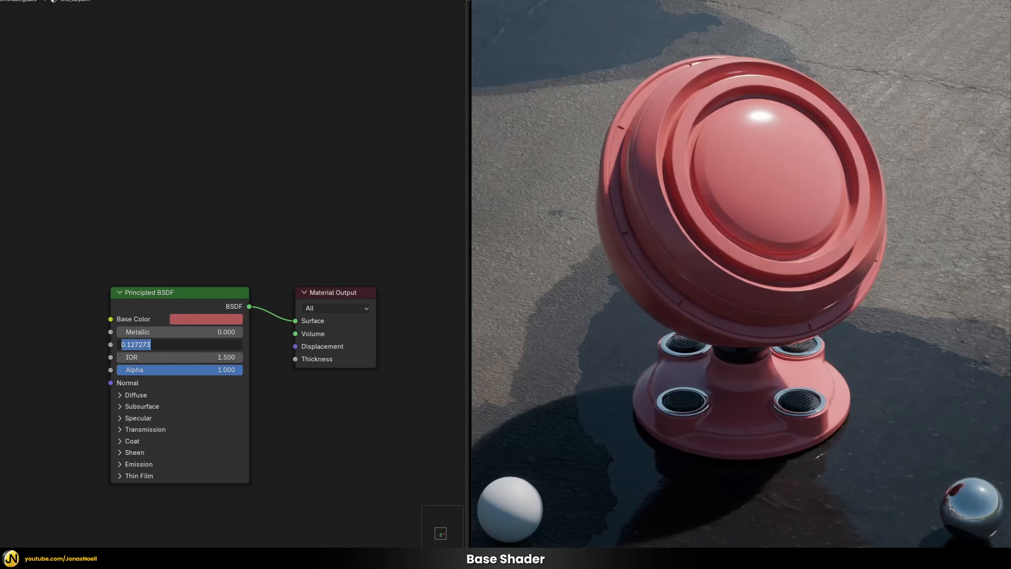
text(.35)
key(Return)
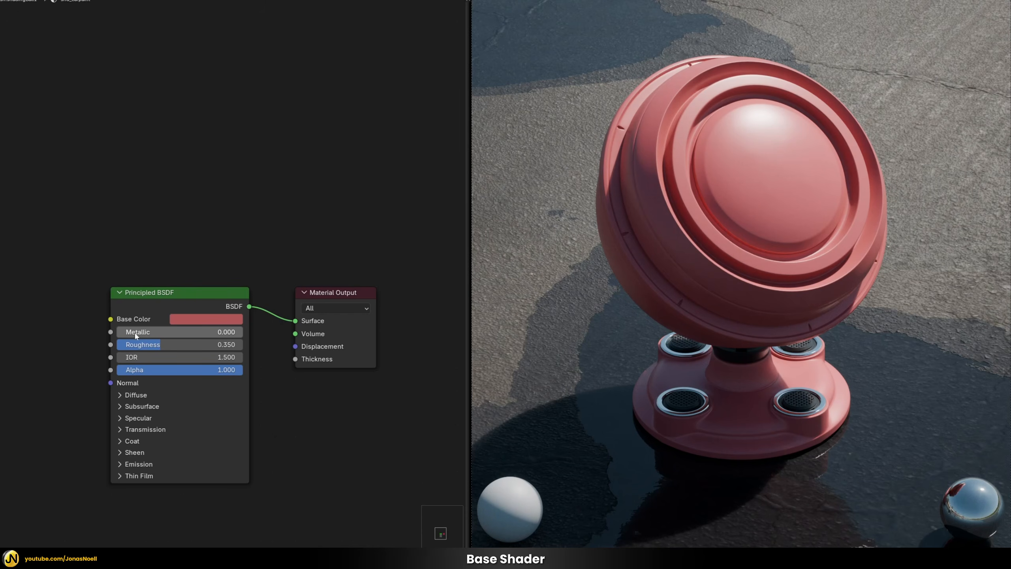
drag(132, 335, 245, 334)
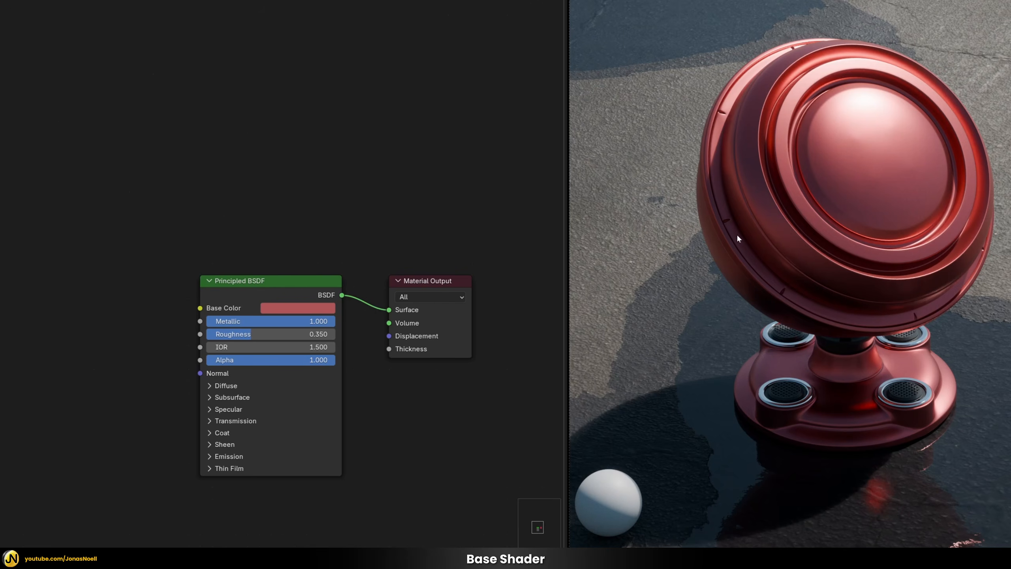
Add a Mix Color node before the Principled BSDF and feed its Result into the Base Color
key(shift+a)
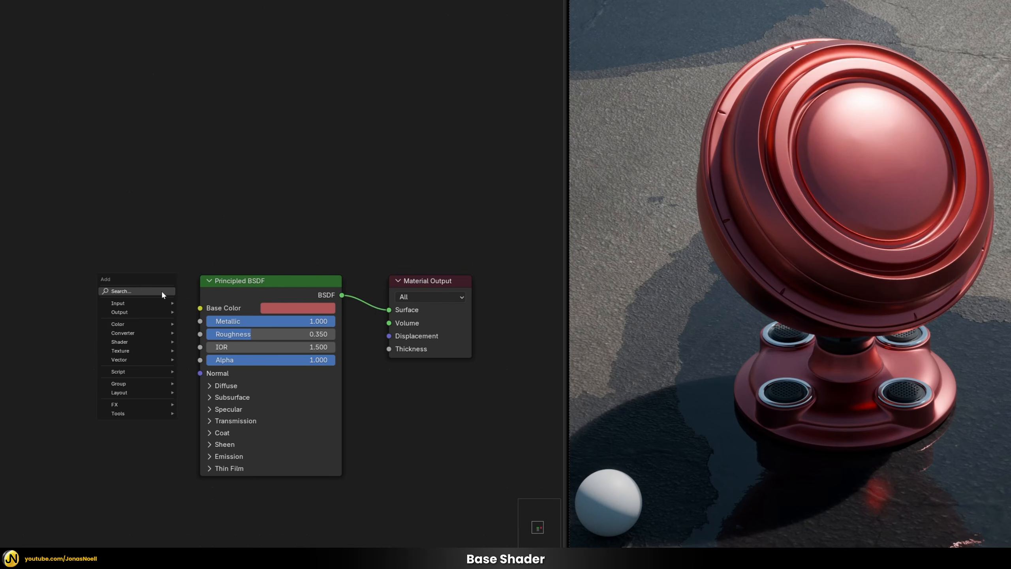
text(mix)
key(Down)
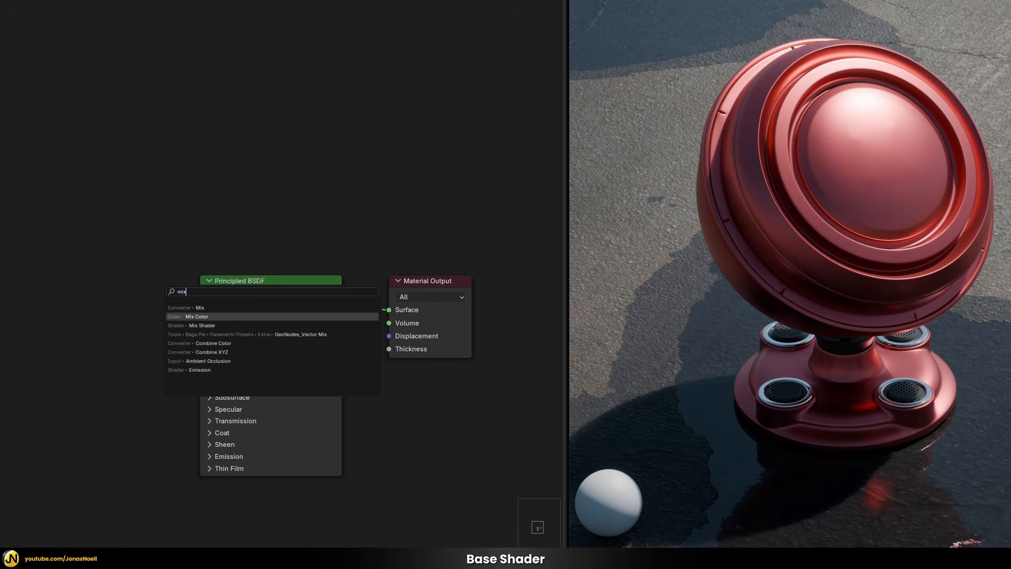
key(Return)
click(59, 268)
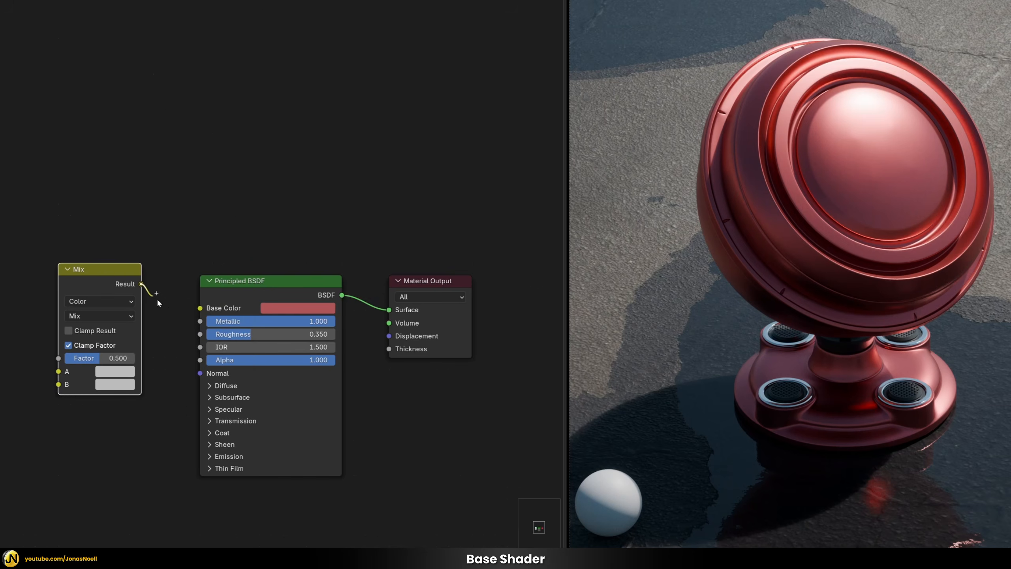
Set the Mix node's color A to a saturated red and color B to blue #2830BB
click(114, 371)
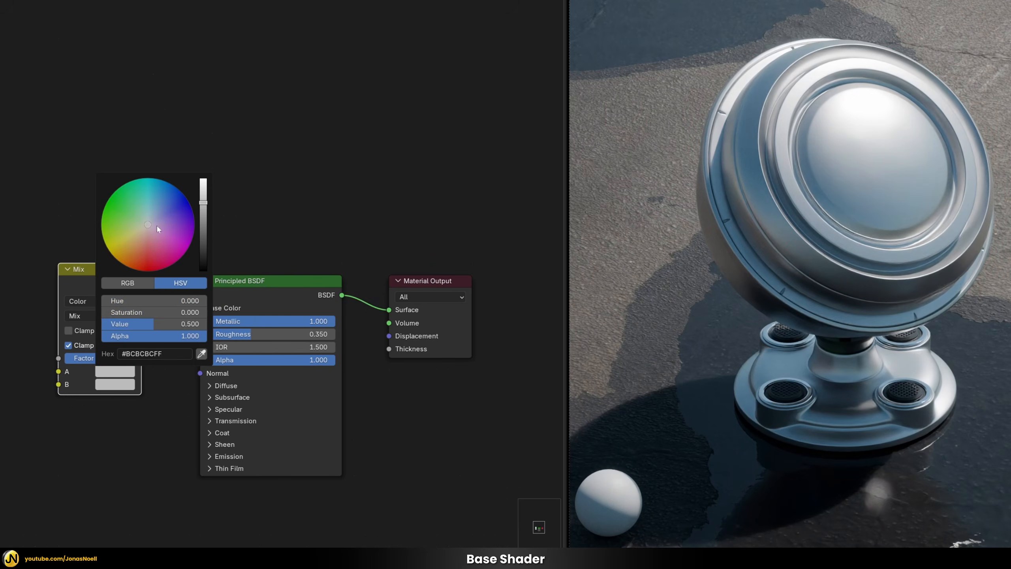
drag(150, 252, 147, 259)
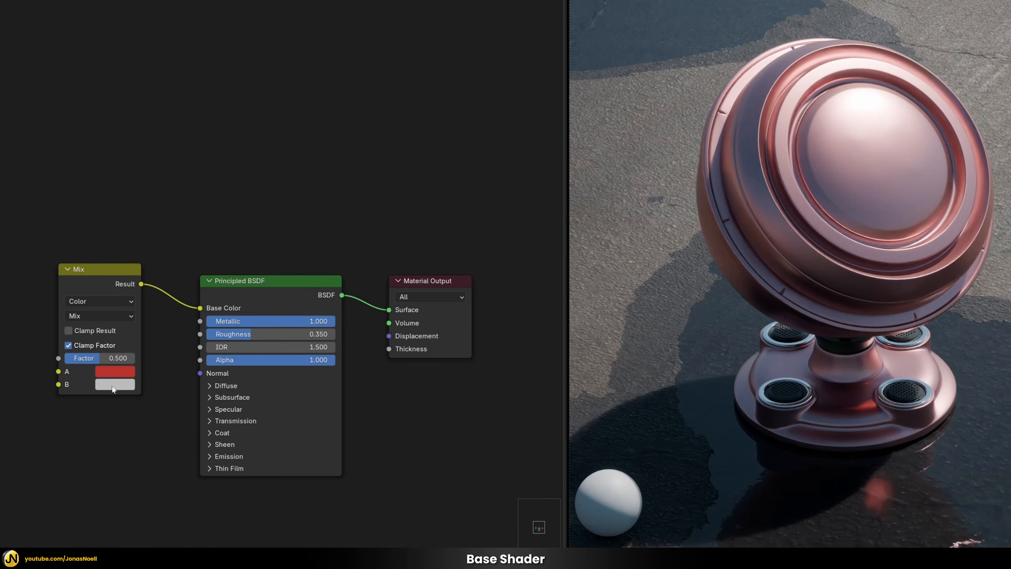
click(117, 384)
drag(170, 223, 179, 217)
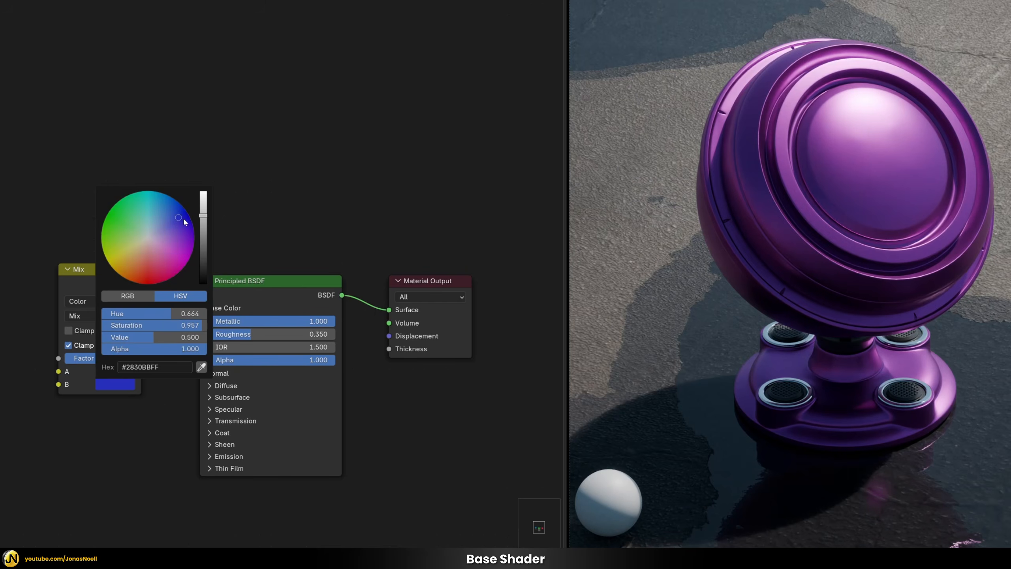
Add a Layer Weight node and connect its Facing output to the Mix node's Factor
middle_drag(129, 431, 244, 320)
scroll(193, 396, down, 4)
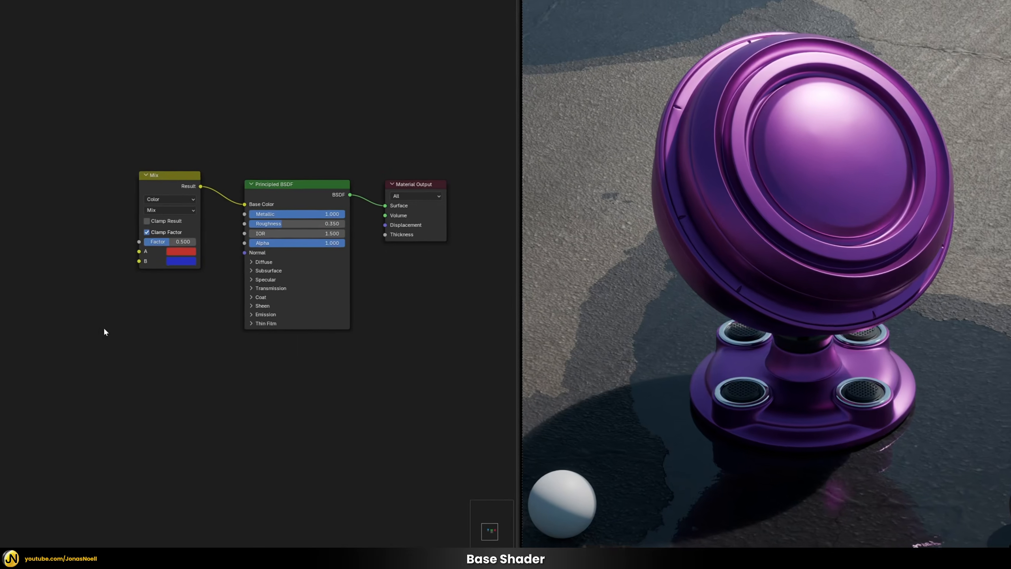
key(shift+a)
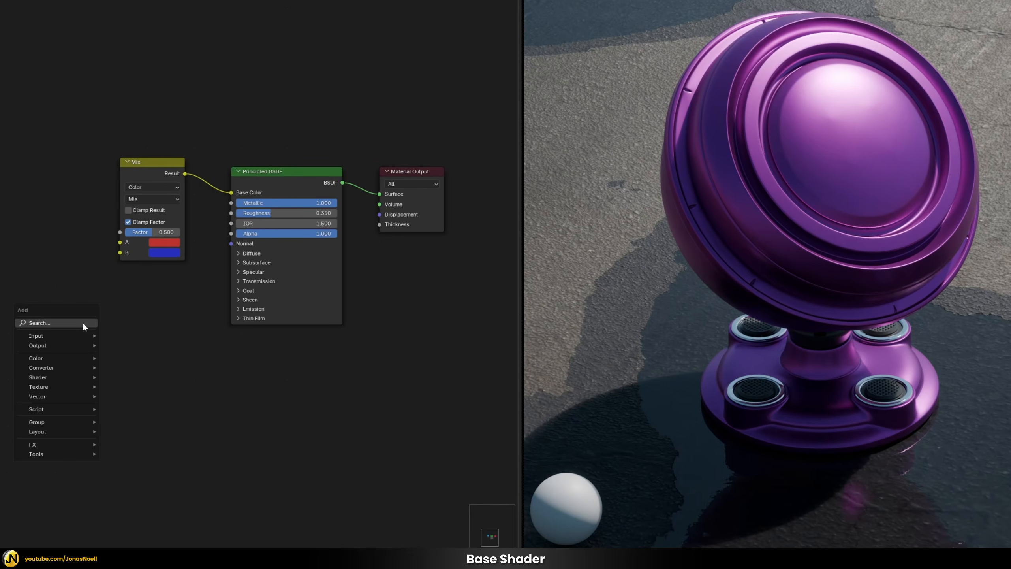
text(lay)
key(Return)
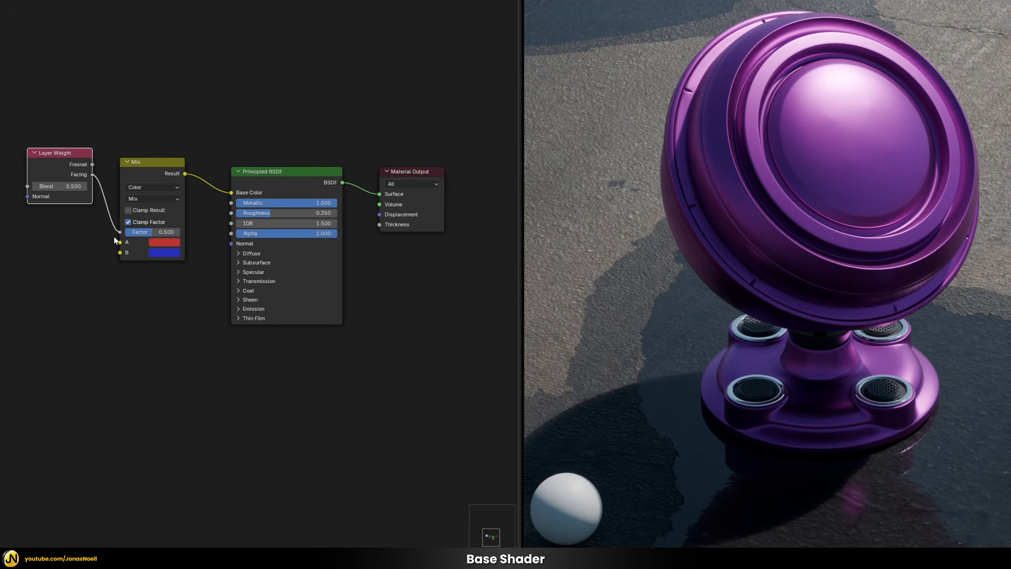
drag(114, 236, 120, 231)
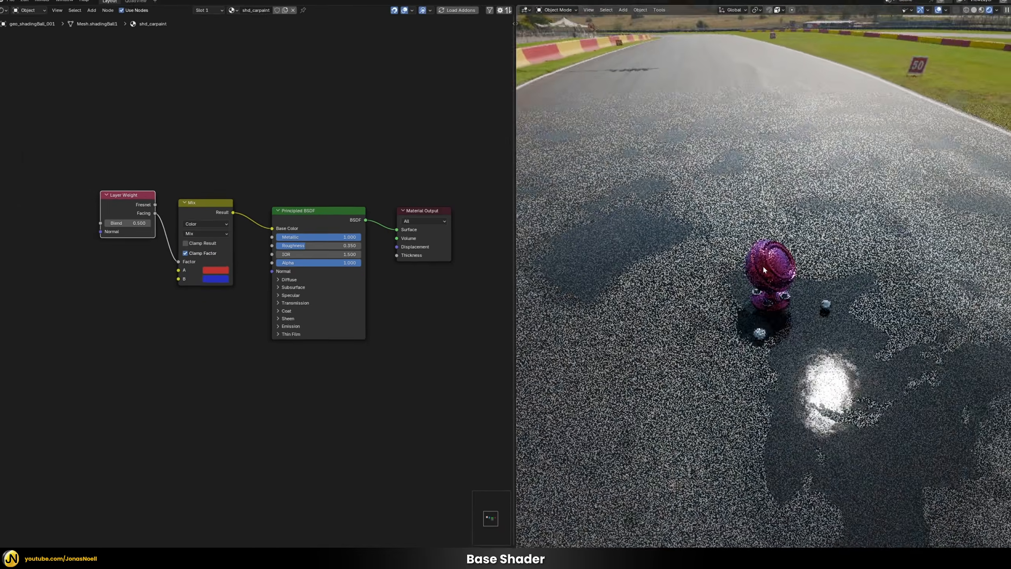
Examine the view-dependent shift between the two paint colors around the shading dummy
scroll(763, 272, up, 5)
scroll(767, 269, up, 4)
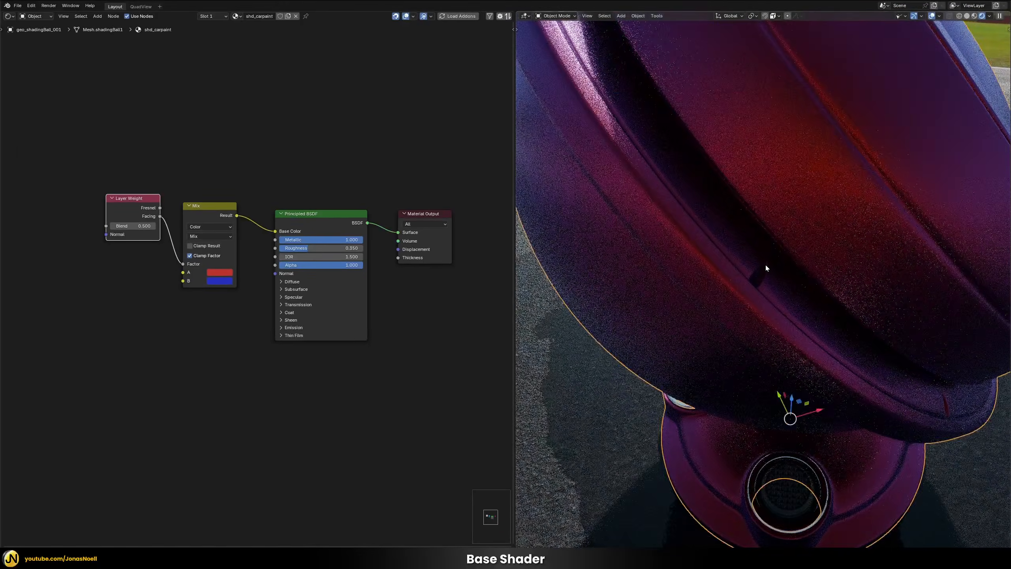
scroll(765, 265, down, 4)
middle_drag(772, 259, 824, 227)
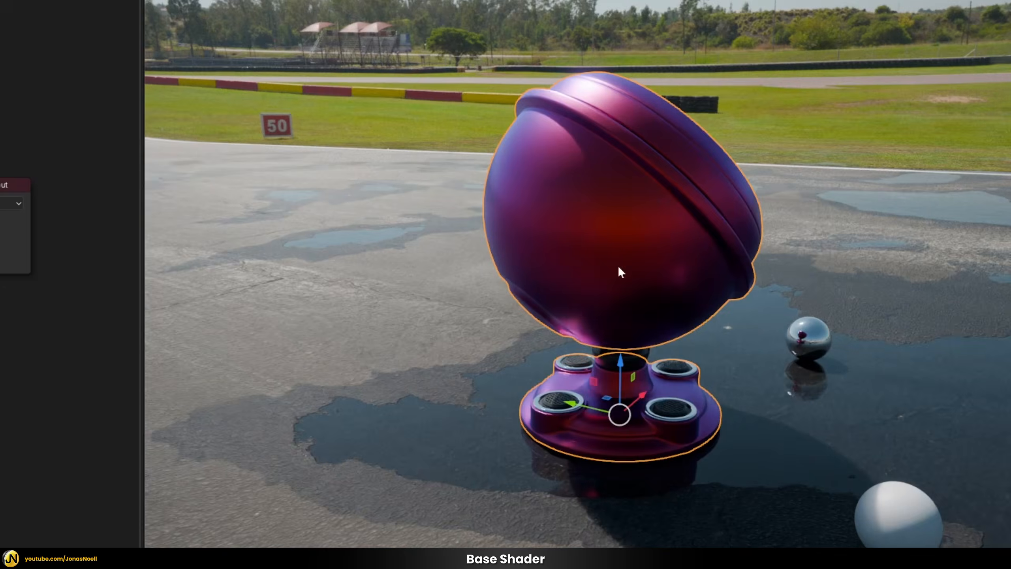
mouse_move(620, 273)
middle_down()
mouse_move(665, 246)
mouse_move(695, 246)
mouse_move(569, 273)
mouse_move(703, 264)
mouse_move(661, 121)
middle_up()
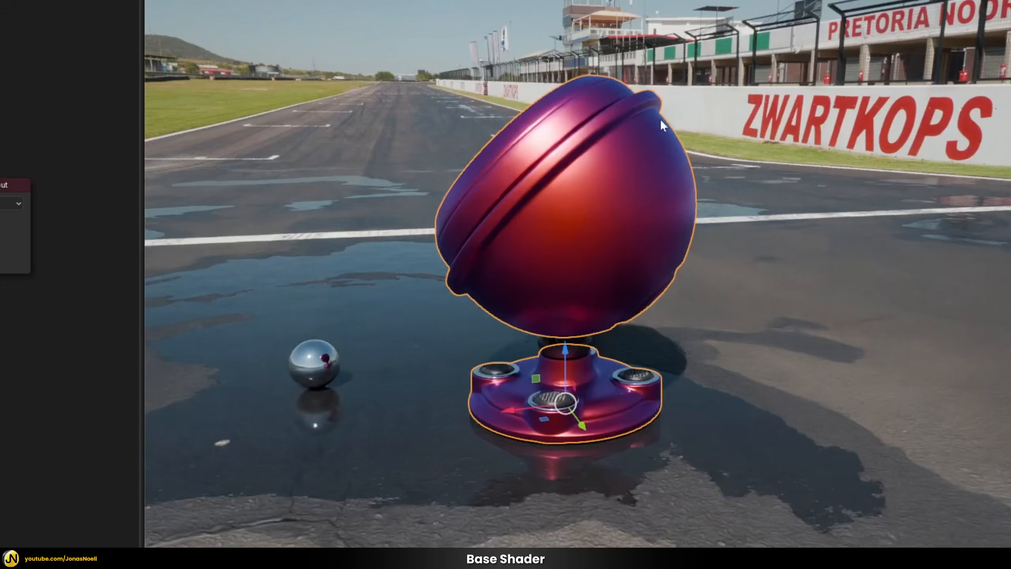
mouse_move(476, 251)
middle_down()
mouse_move(581, 245)
mouse_move(573, 259)
mouse_move(636, 269)
middle_up()
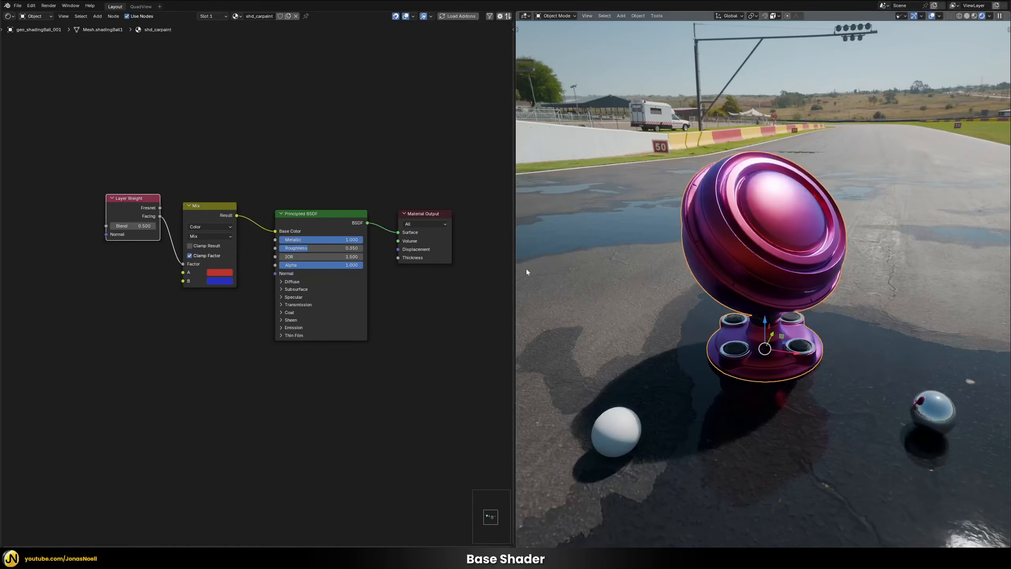
Add a Fresnel node before the Layer Weight node and connect its Fac output to Blend
middle_drag(142, 293, 164, 291)
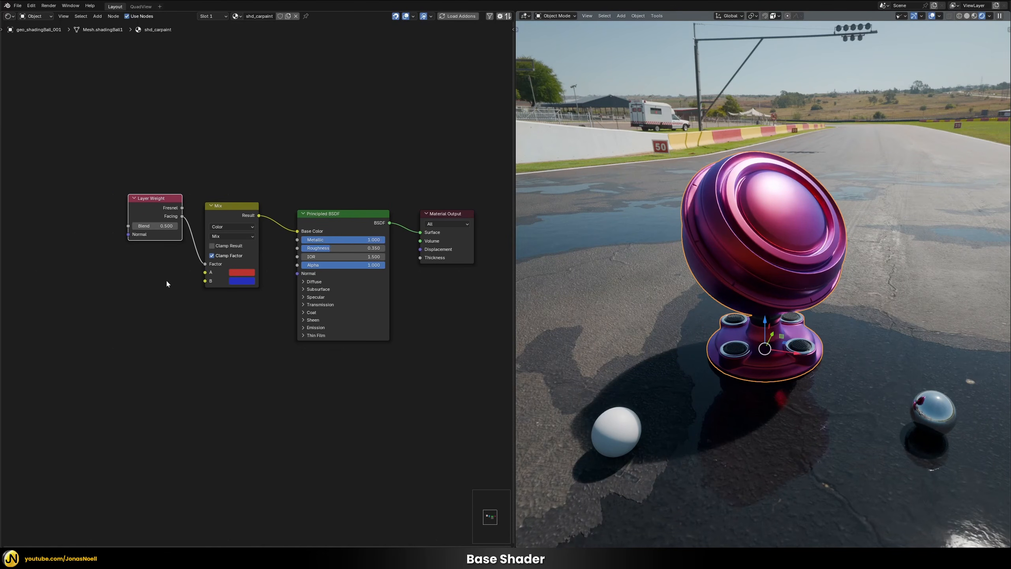
key(shift+a)
text(fresnel)
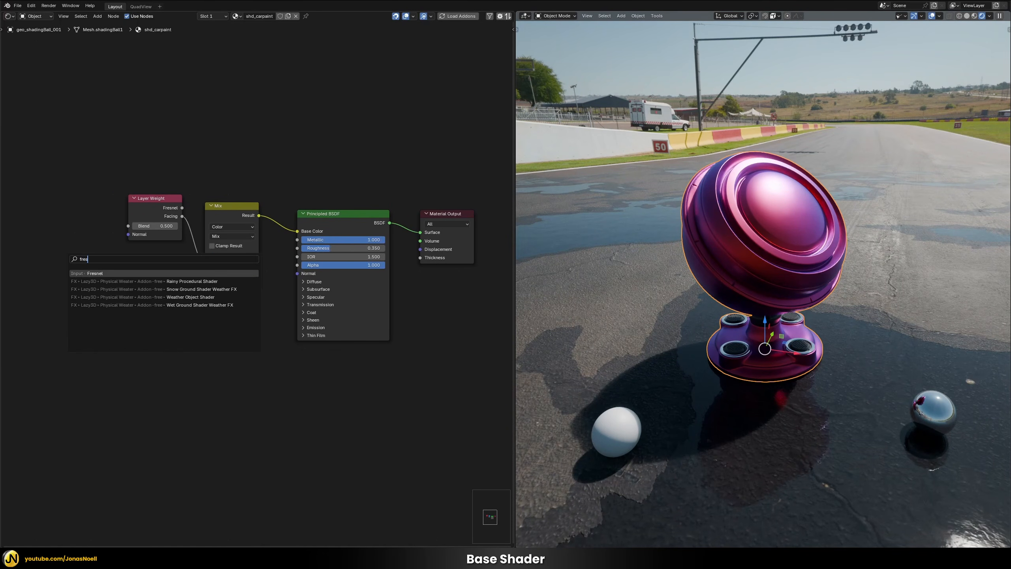
key(Return)
click(58, 184)
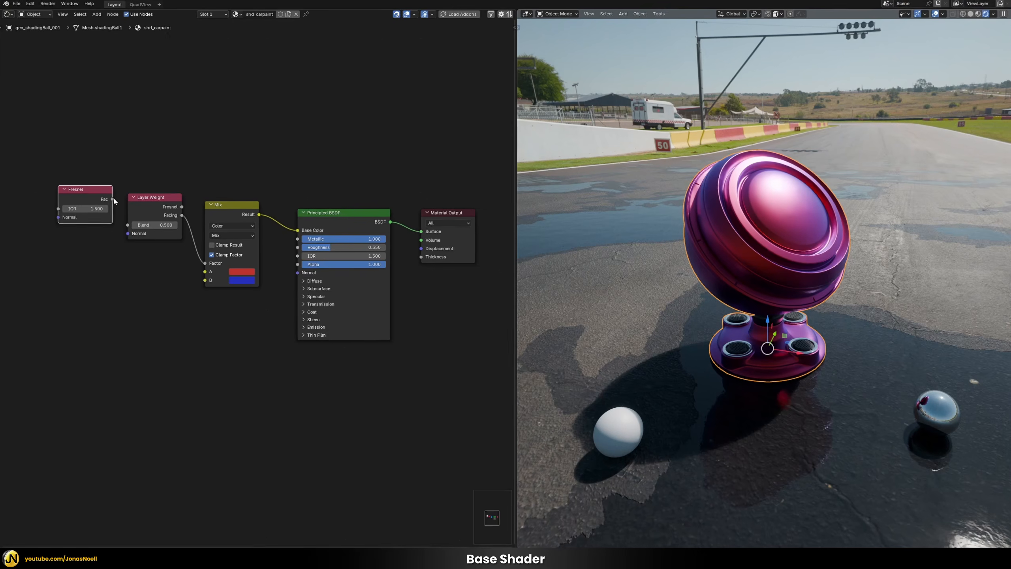
drag(112, 200, 126, 225)
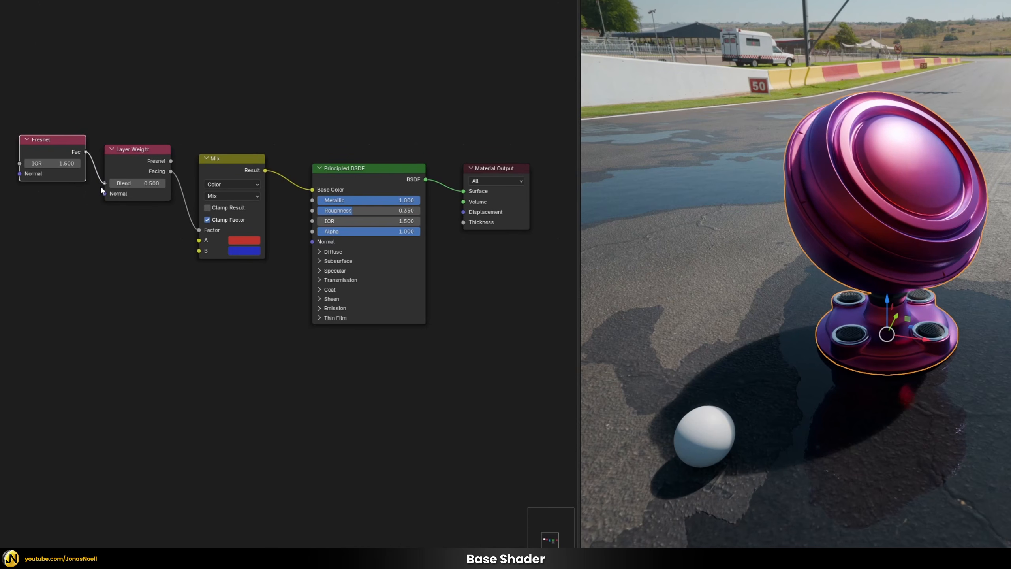
drag(101, 189, 101, 189)
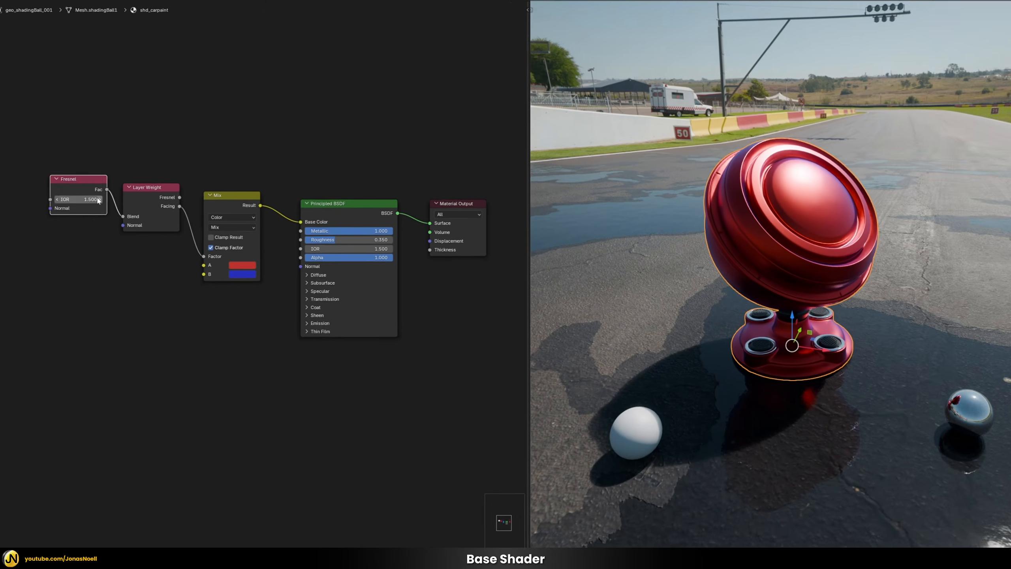
Set the Fresnel node's IOR to 50 to test a stronger shift toward the second paint color
mouse_move(840, 228)
middle_down()
mouse_move(796, 264)
mouse_move(750, 230)
middle_up()
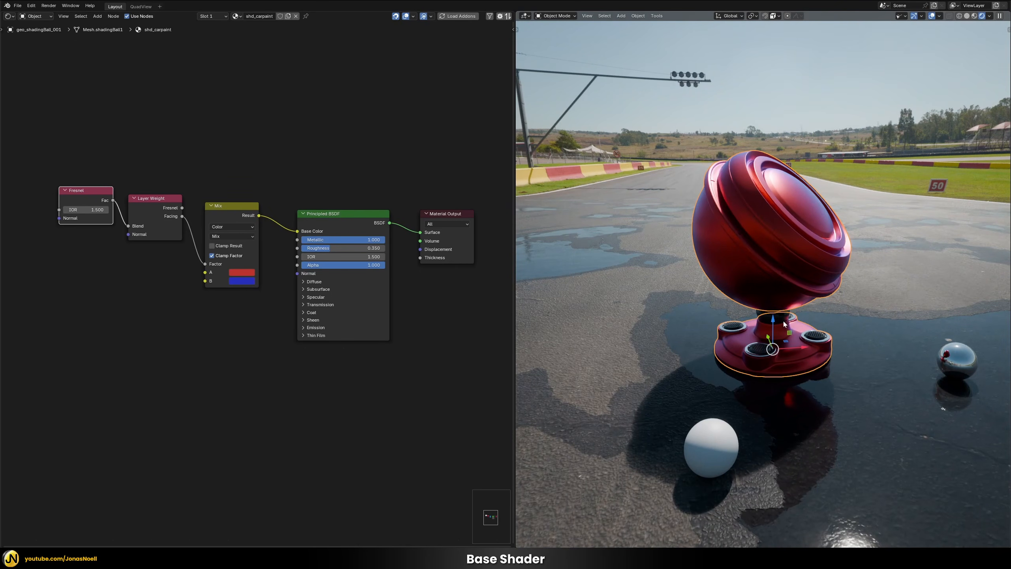
mouse_move(783, 323)
middle_down()
mouse_move(820, 319)
mouse_move(743, 279)
mouse_move(806, 254)
middle_up()
click(86, 209)
text(50)
key(Return)
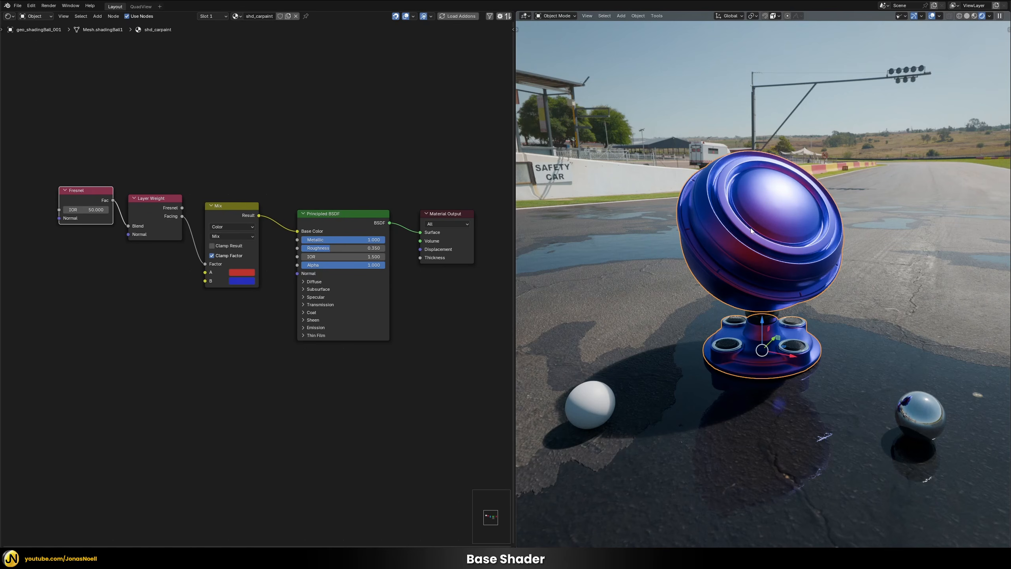
Set the Fresnel node's IOR to 10
double_click(101, 209)
text(10)
key(Return)
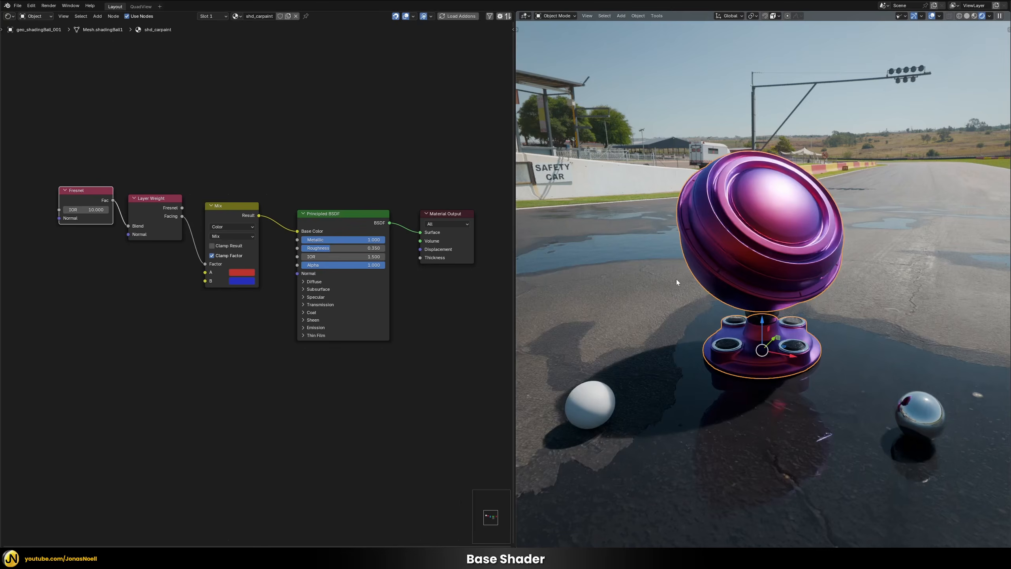
Vary the Fresnel IOR up to about 42 and back down to compare the balance of the two paint colors
middle_drag(676, 278, 764, 189)
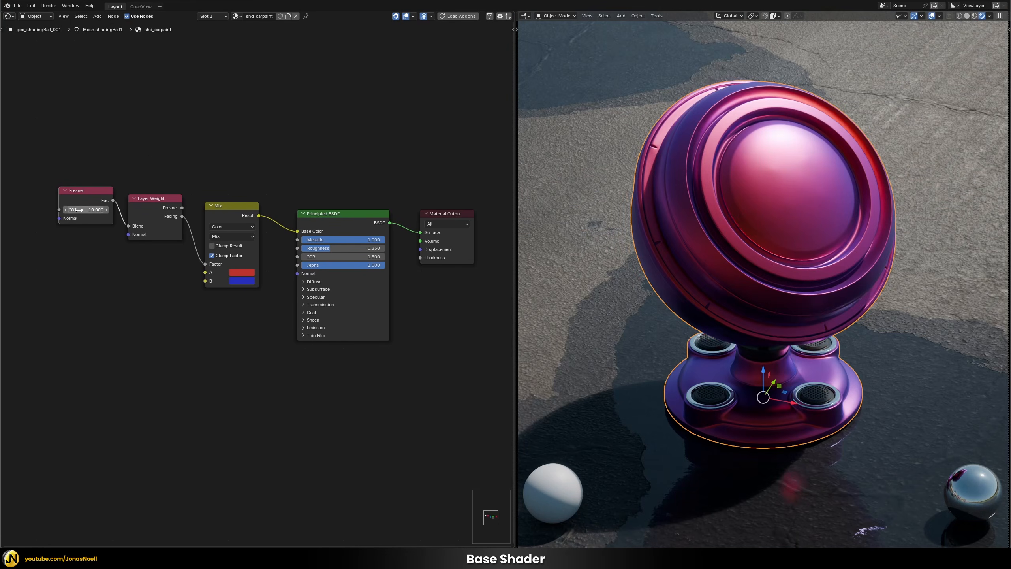
drag(86, 210, 130, 209)
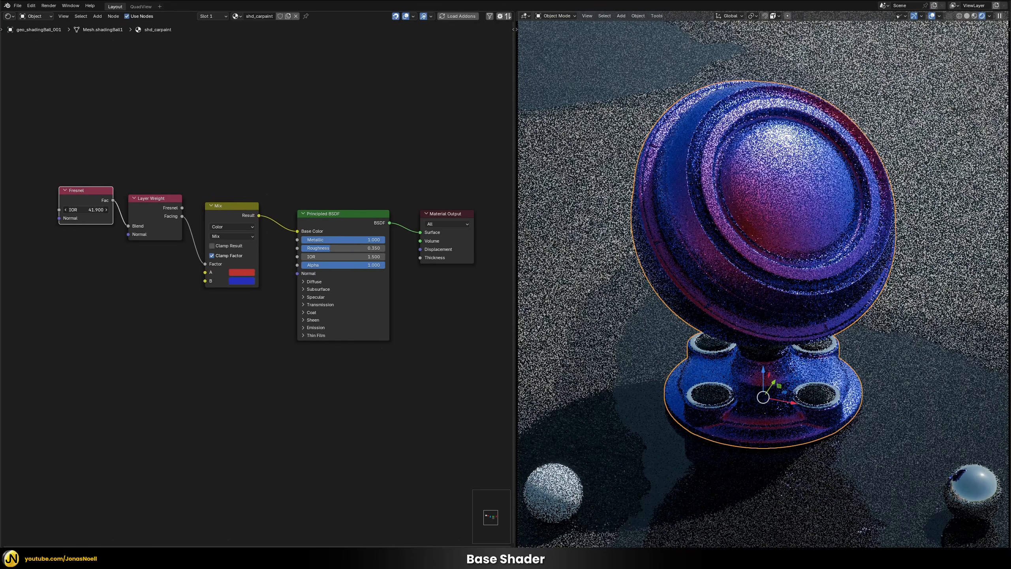
drag(95, 210, 88, 209)
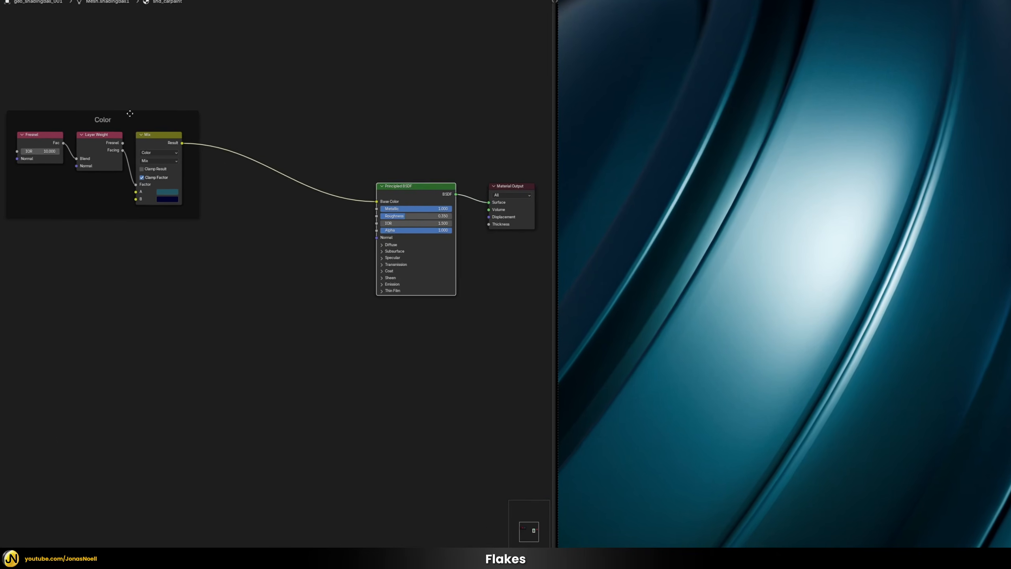
Add a Voronoi Texture node below the Color frame
drag(122, 133, 130, 105)
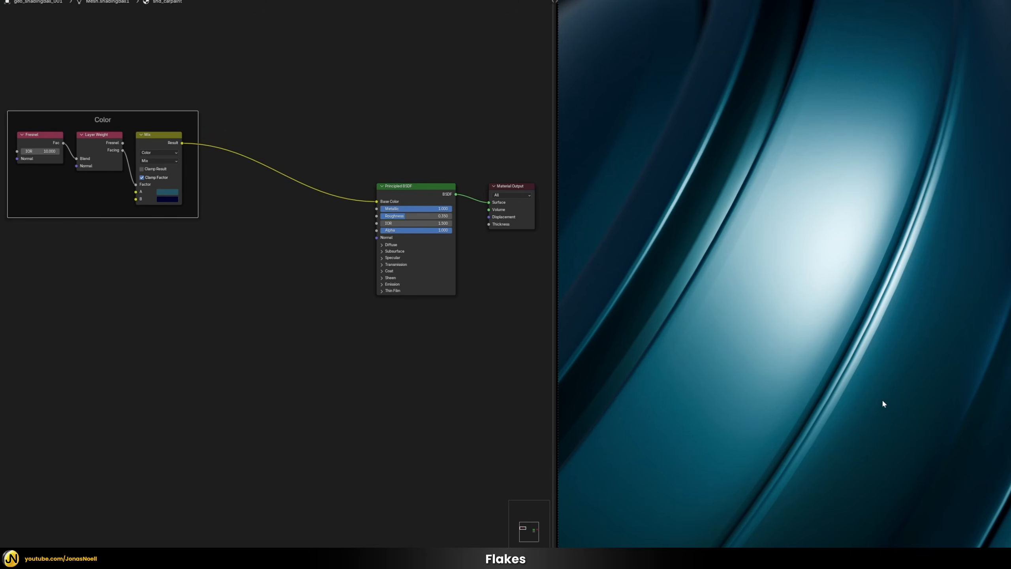
click(240, 314)
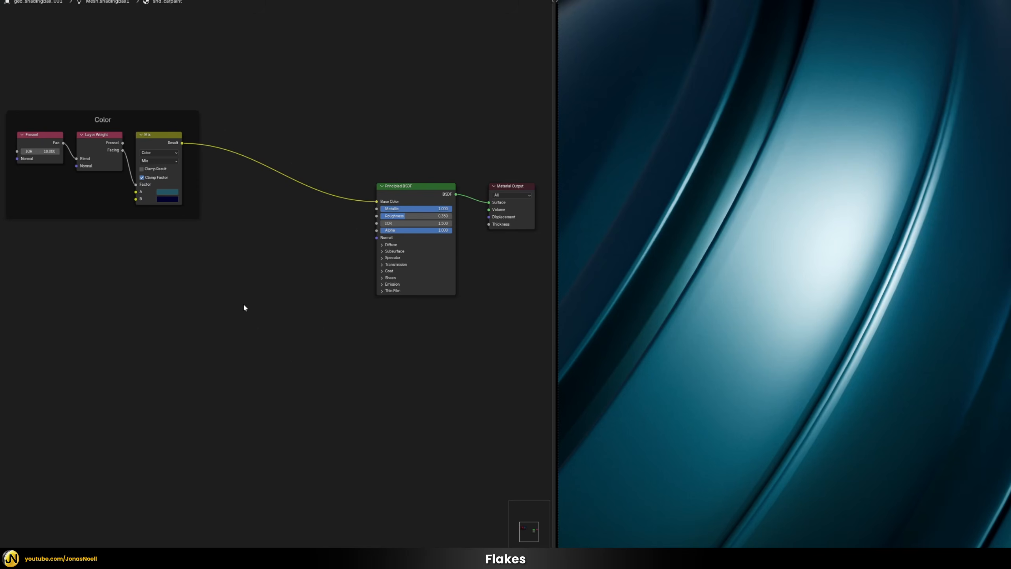
key(shift+a)
text(vor)
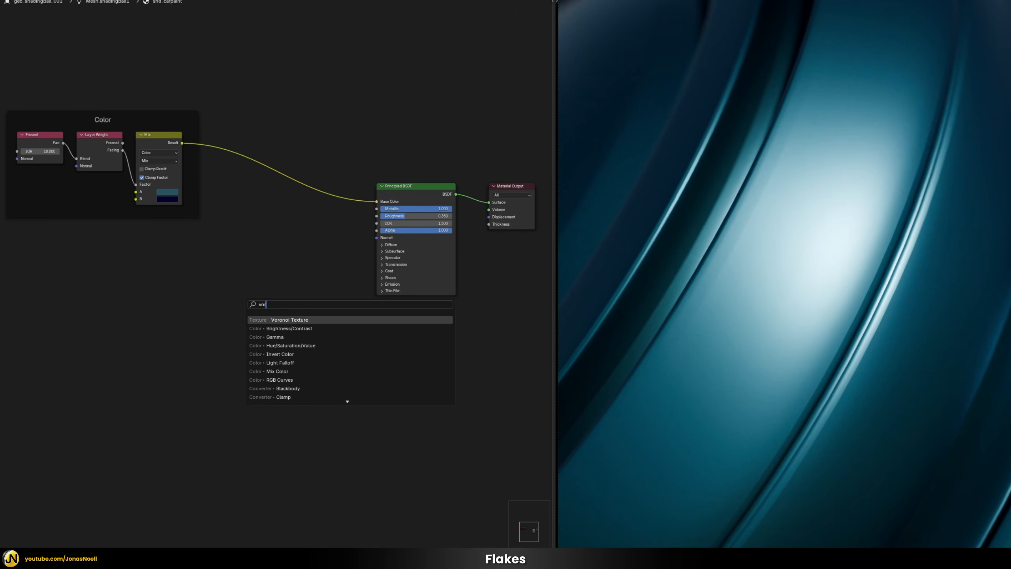
key(Return)
click(222, 259)
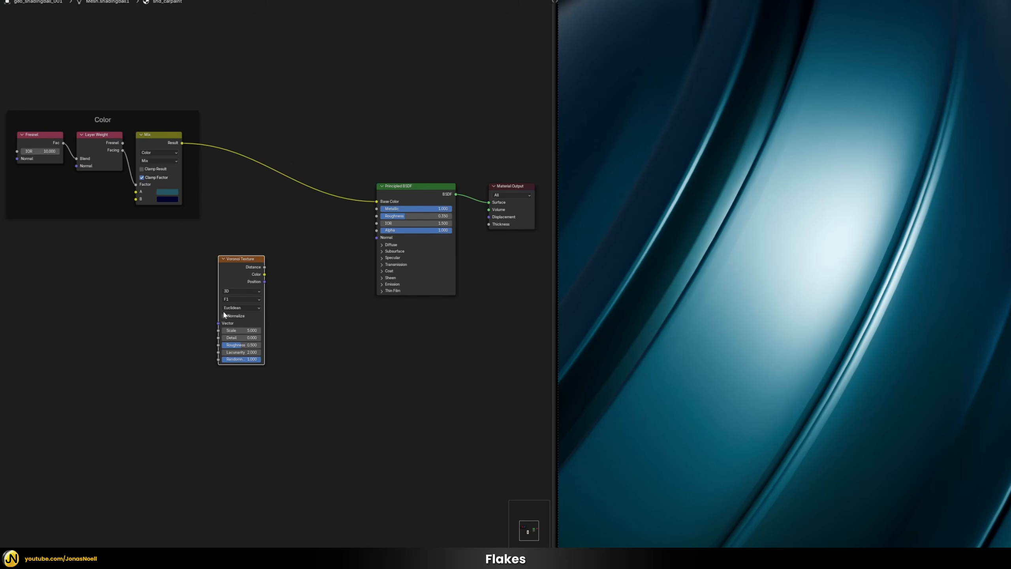
scroll(224, 315, up, 3)
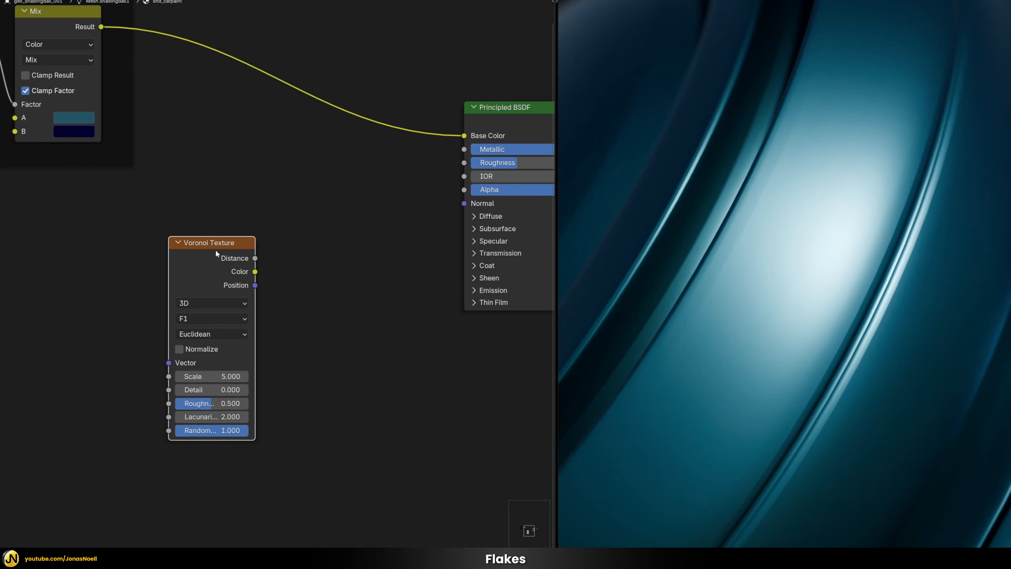
Add Texture Coordinate and Mapping nodes before the Voronoi Texture and connect the Object output to the Mapping's Vector
key(ctrl+t)
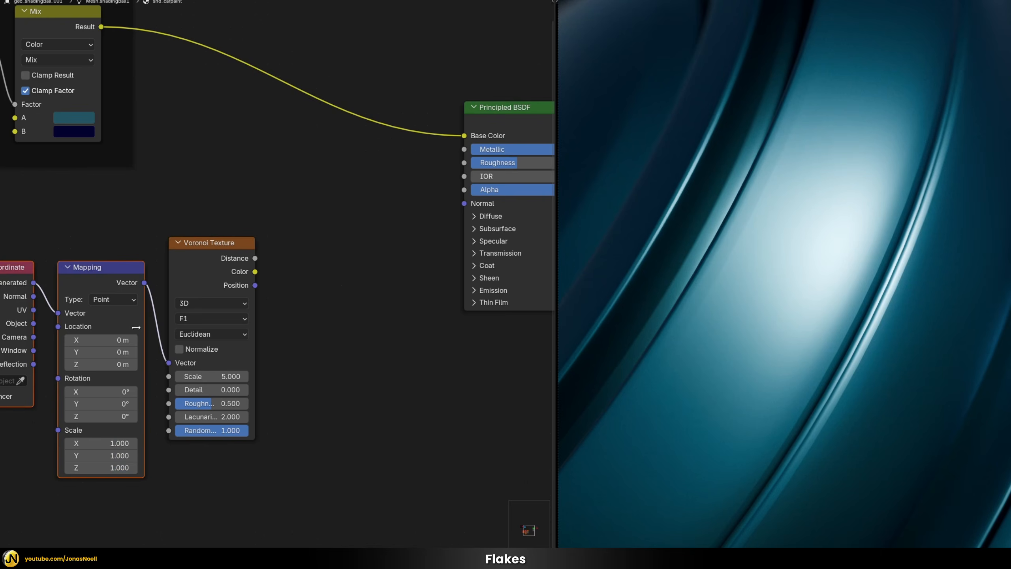
middle_drag(98, 391, 161, 397)
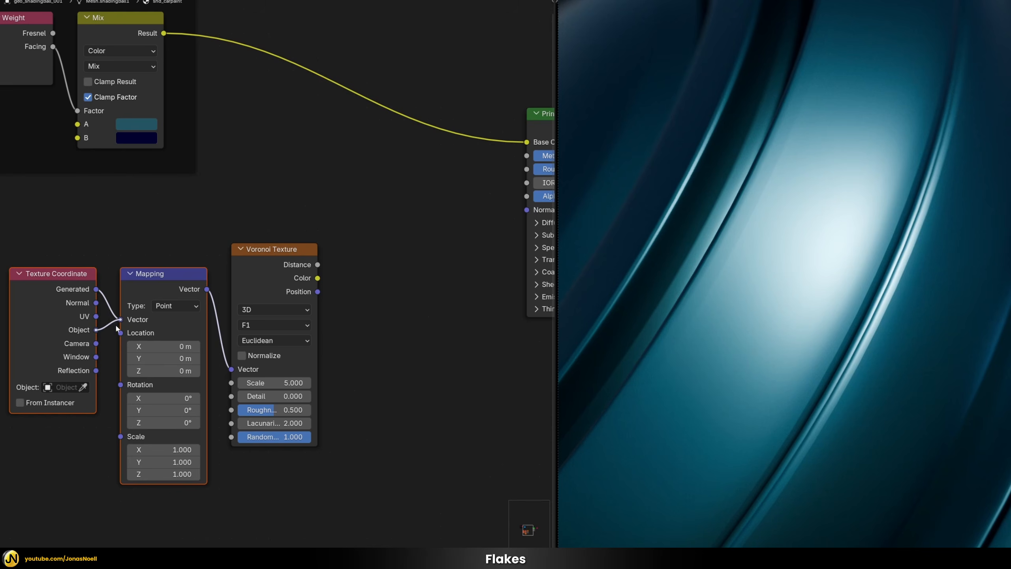
drag(119, 322, 119, 321)
Preview the Voronoi Texture's Color through the Material Output's Surface and set the texture's Scale to 500
scroll(337, 301, down, 7)
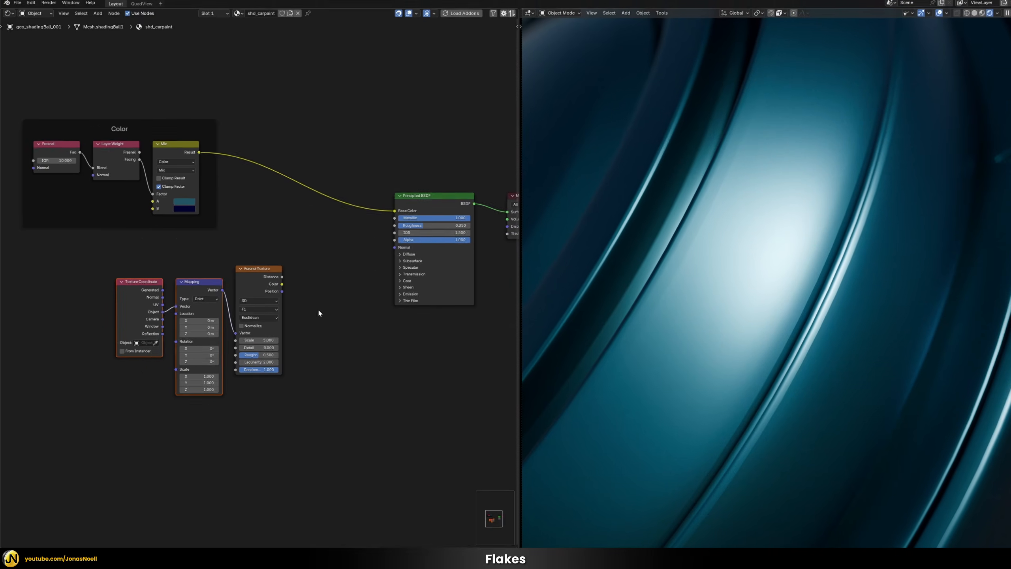
middle_drag(331, 311, 307, 319)
drag(257, 295, 484, 224)
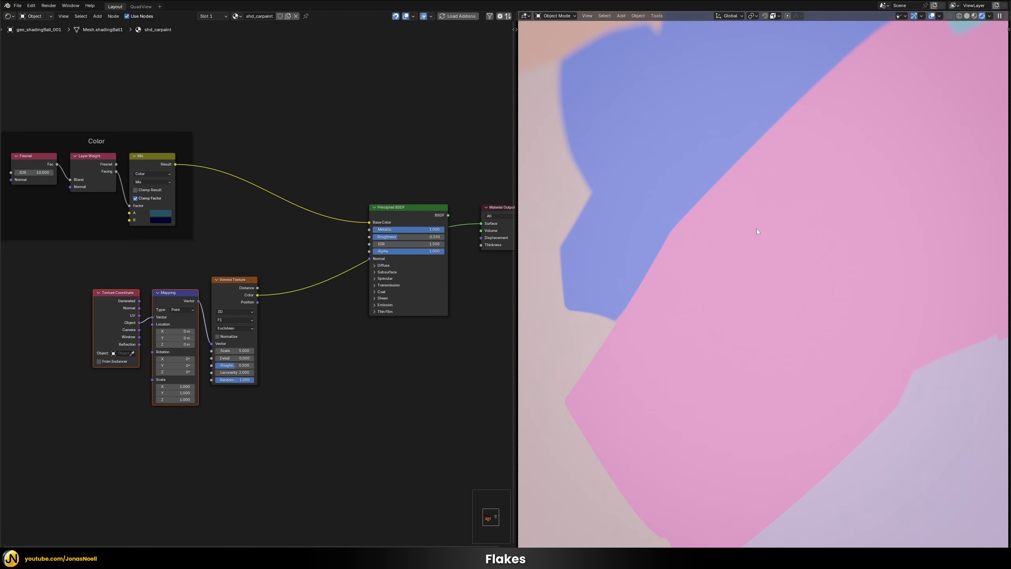
double_click(243, 350)
text(5)
key(Return)
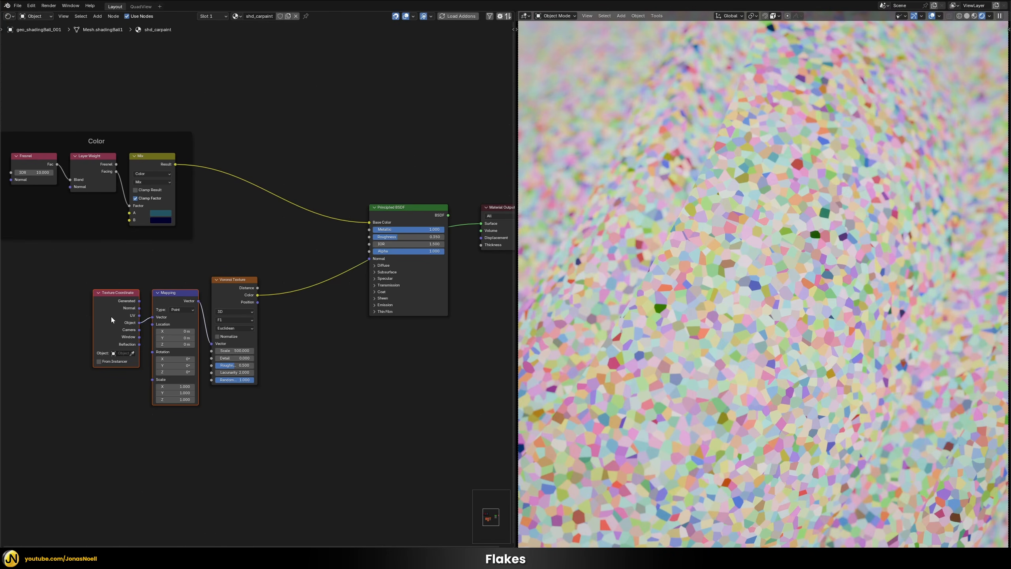
Enable Normalize on the Voronoi Texture and set its Detail to 1
scroll(199, 382, up, 6)
middle_drag(265, 432, 372, 373)
scroll(339, 384, up, 2)
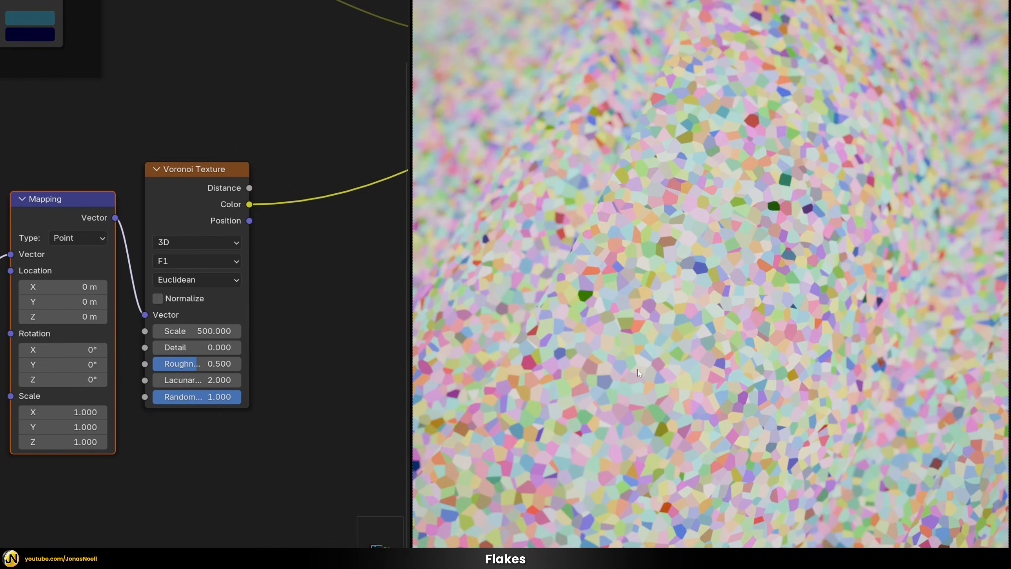
click(158, 298)
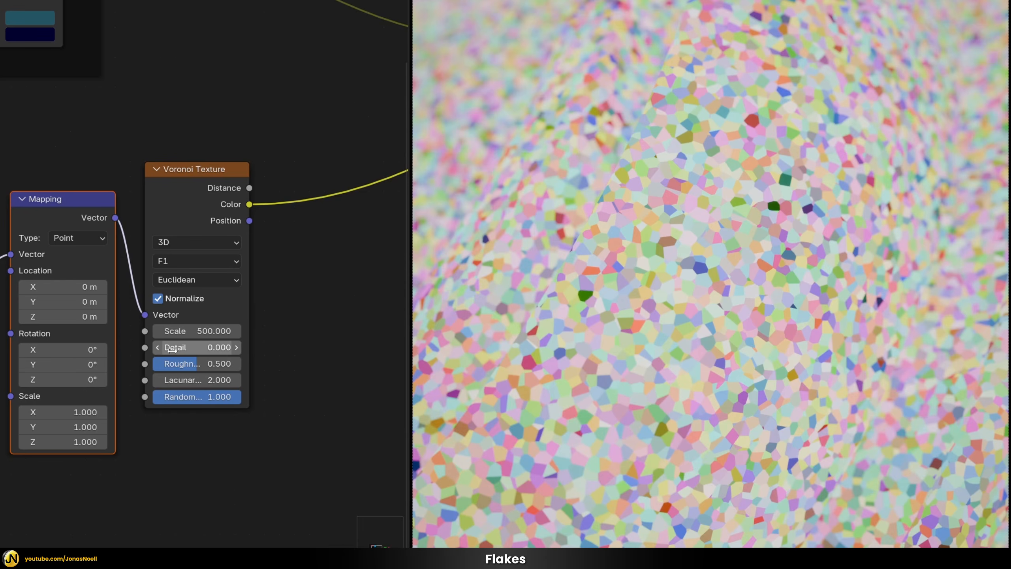
drag(174, 349, 230, 350)
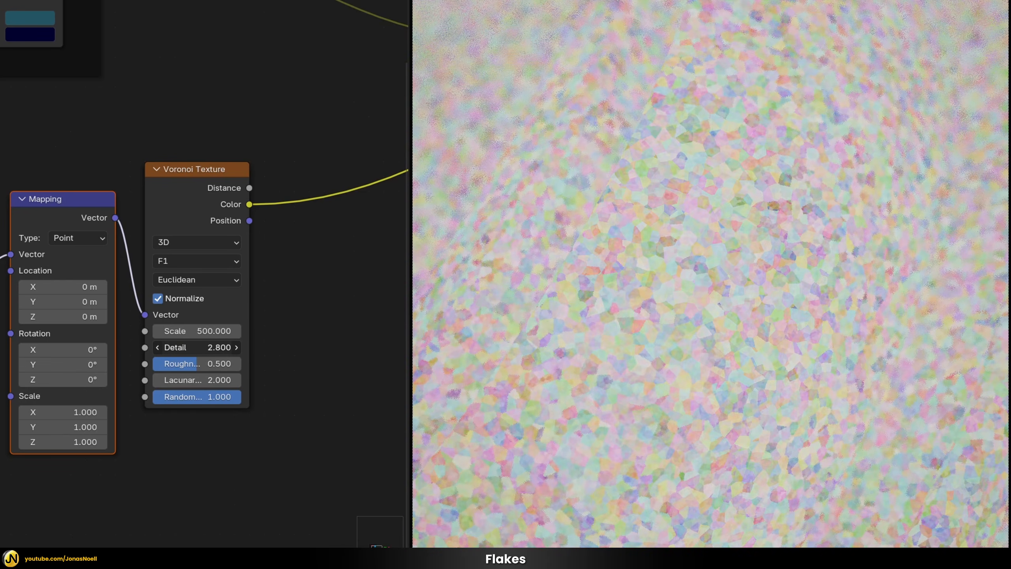
click(180, 349)
text(1)
key(Return)
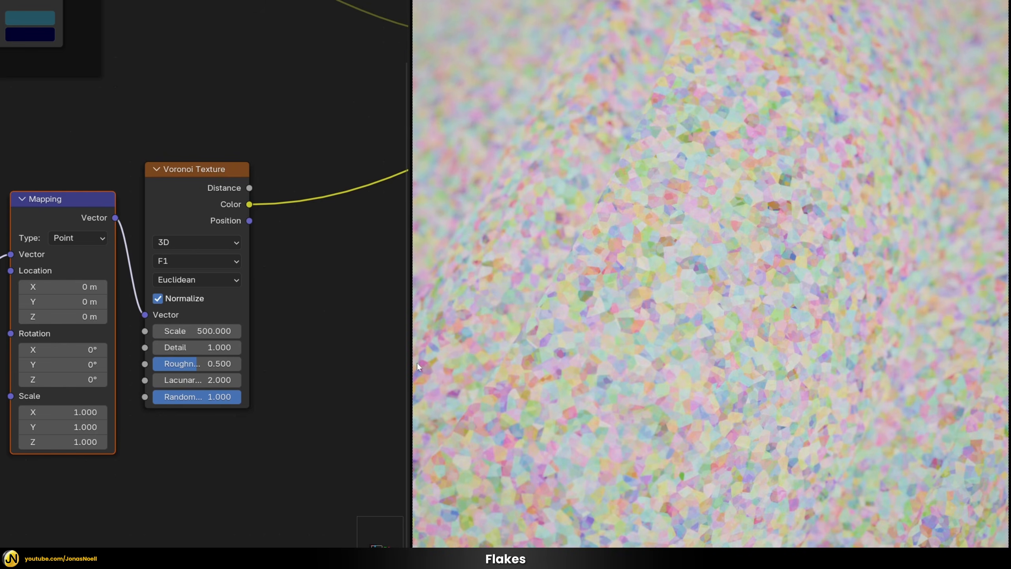
Set the Voronoi Texture's Roughness to 0.75 and Lacunarity to 3
click(214, 363)
text(.75)
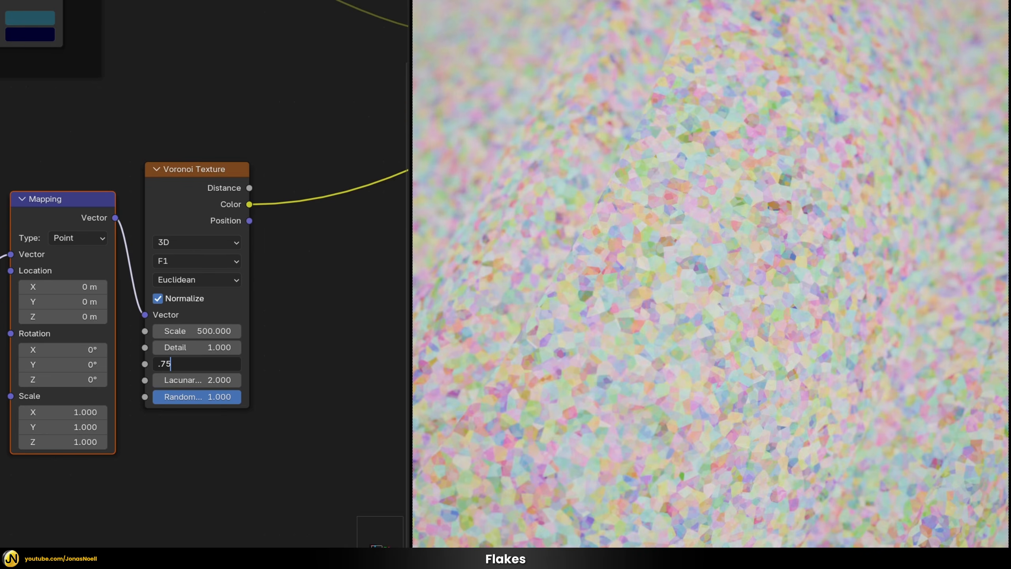
key(Return)
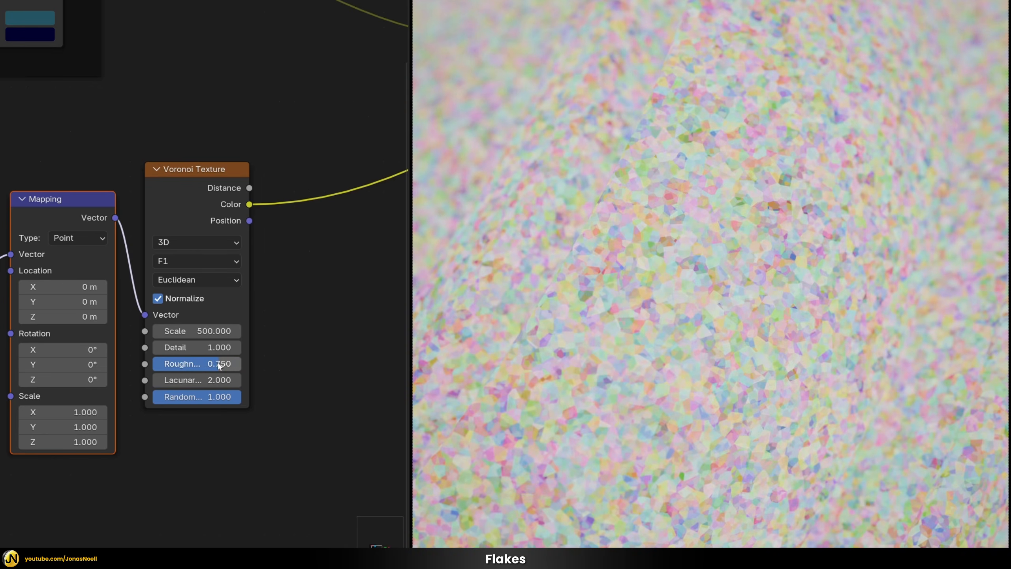
click(175, 380)
text(3)
key(Return)
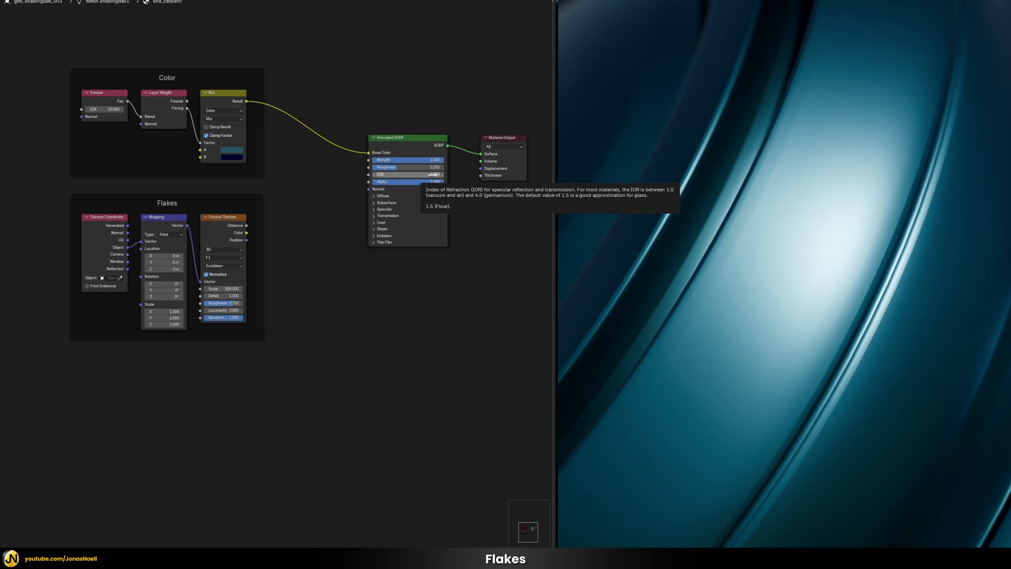
Add a Map Range node between the Voronoi Texture's Color output and the Principled BSDF's Roughness input
scroll(412, 305, up, 2)
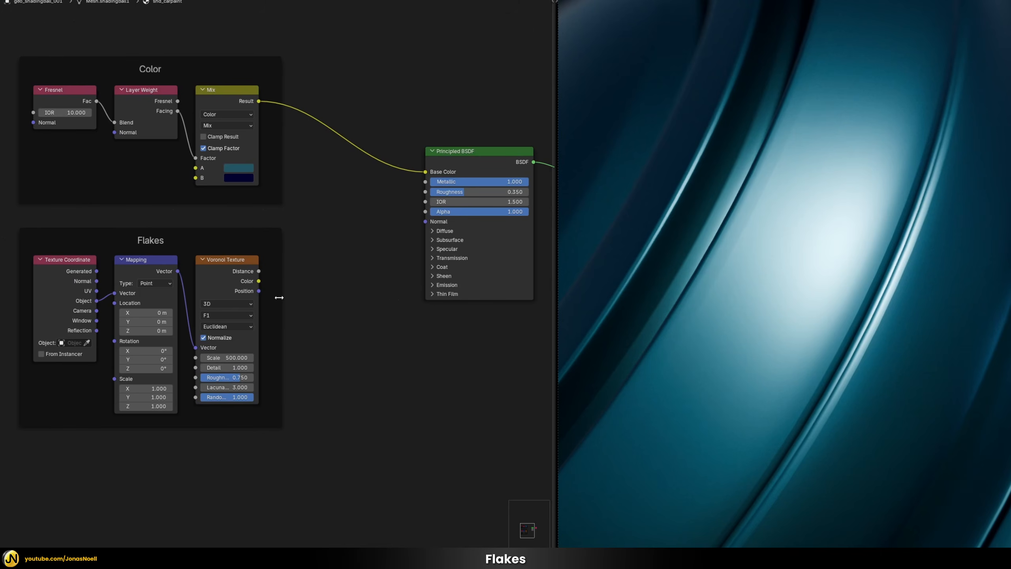
text(map)
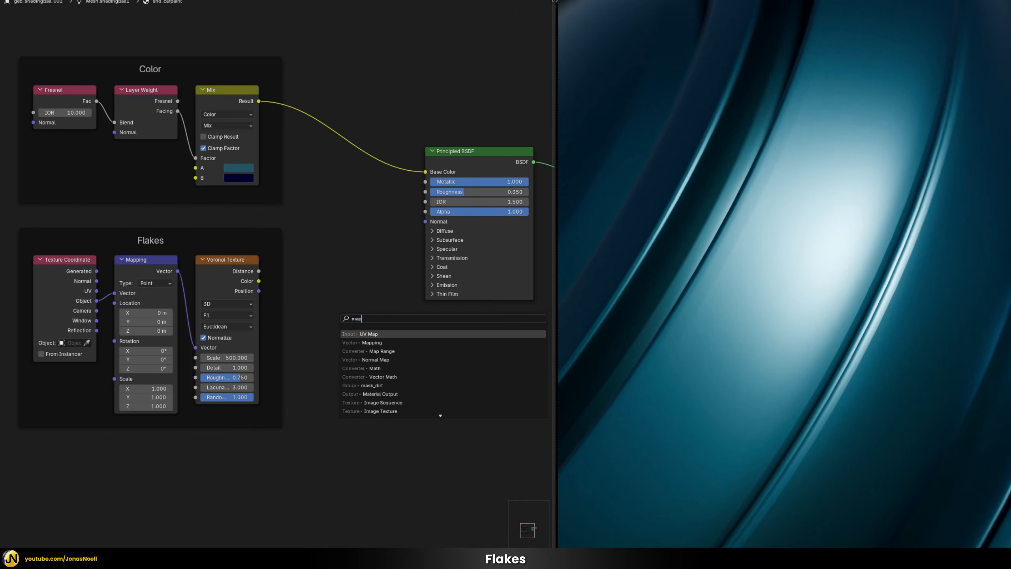
key(Down)
key(Return)
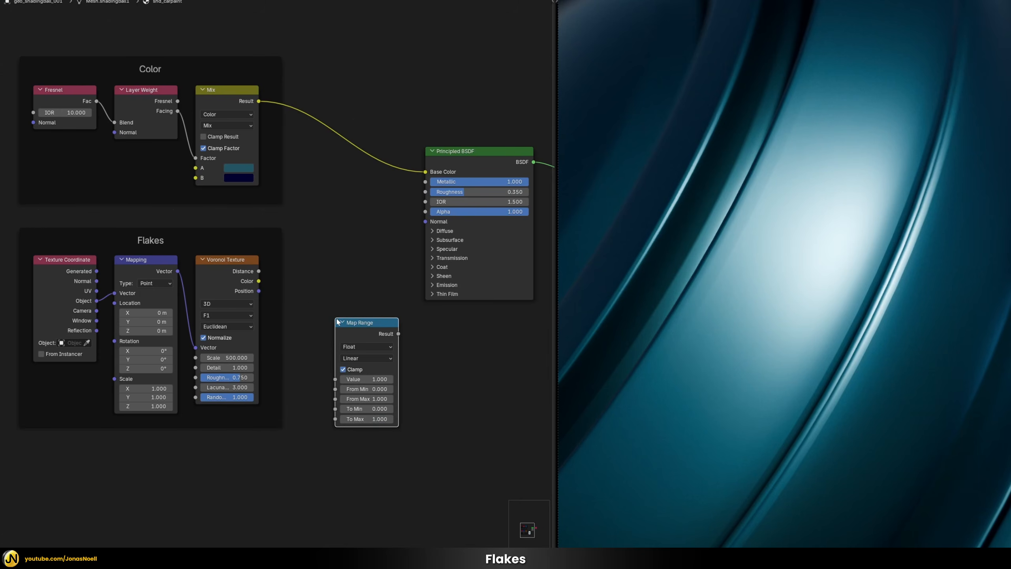
click(337, 322)
drag(258, 281, 335, 379)
drag(398, 335, 424, 192)
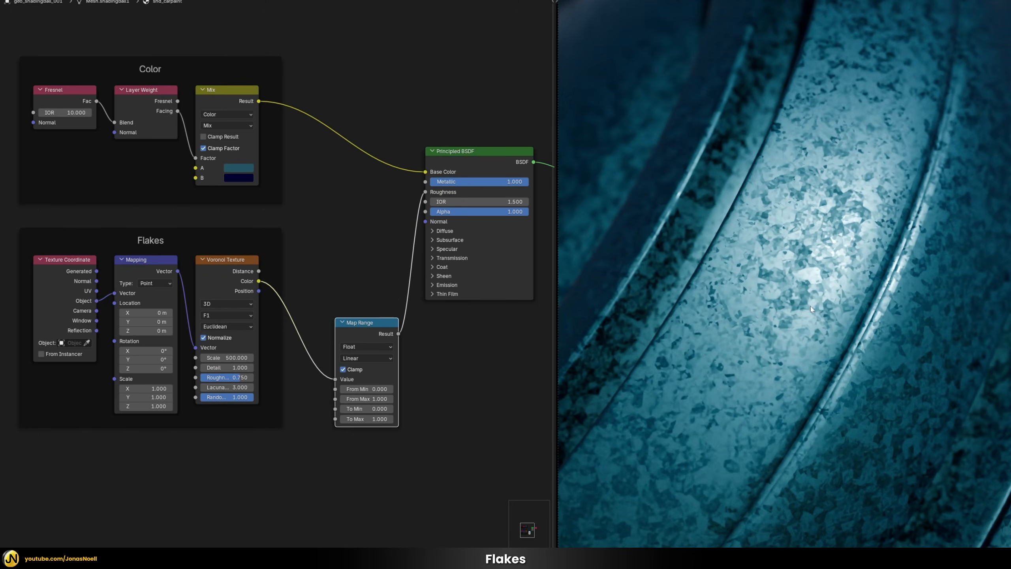
Set the Map Range node's To Min to 0.5 and To Max to 0.1
scroll(812, 306, down, 5)
mouse_move(812, 304)
middle_down()
mouse_move(937, 321)
mouse_move(926, 312)
mouse_move(938, 273)
mouse_move(916, 178)
middle_up()
scroll(927, 315, up, 2)
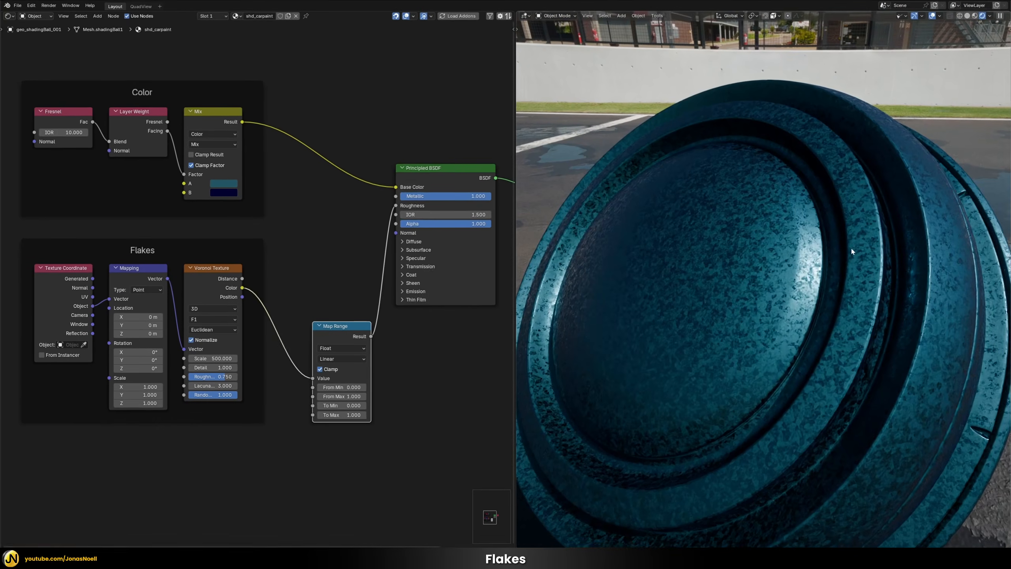
middle_drag(904, 240, 915, 222)
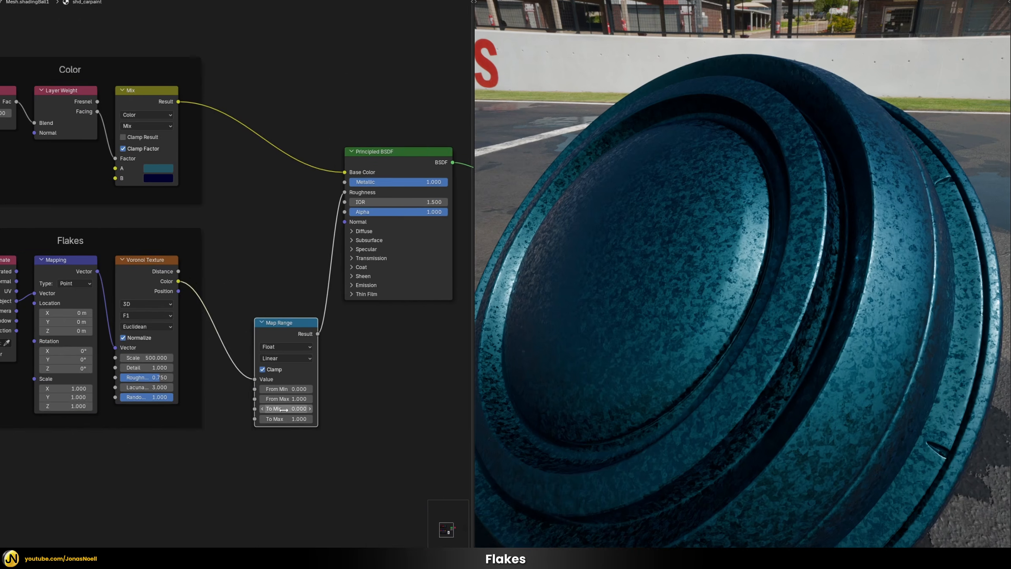
double_click(284, 410)
text(.5)
key(Return)
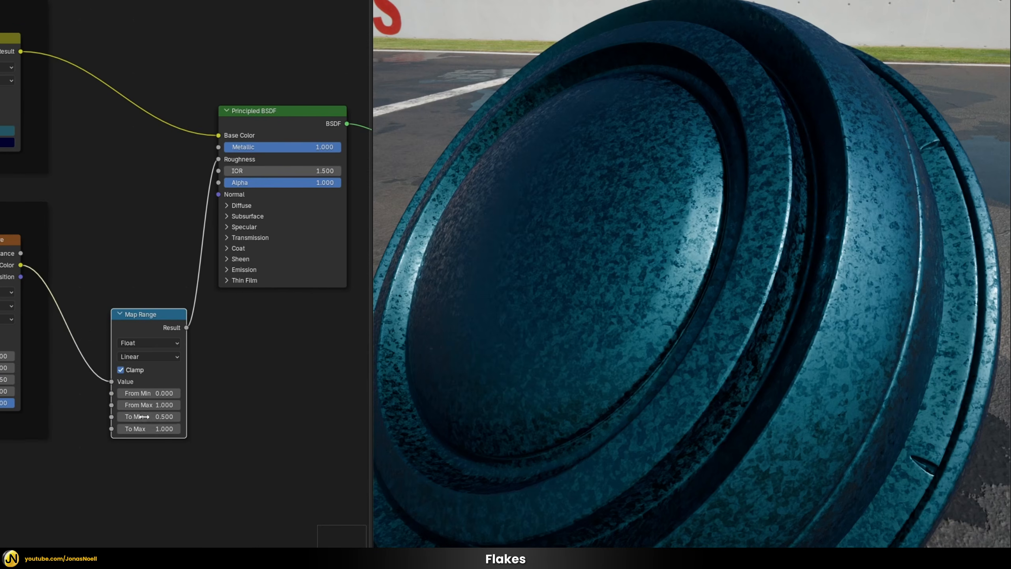
double_click(144, 429)
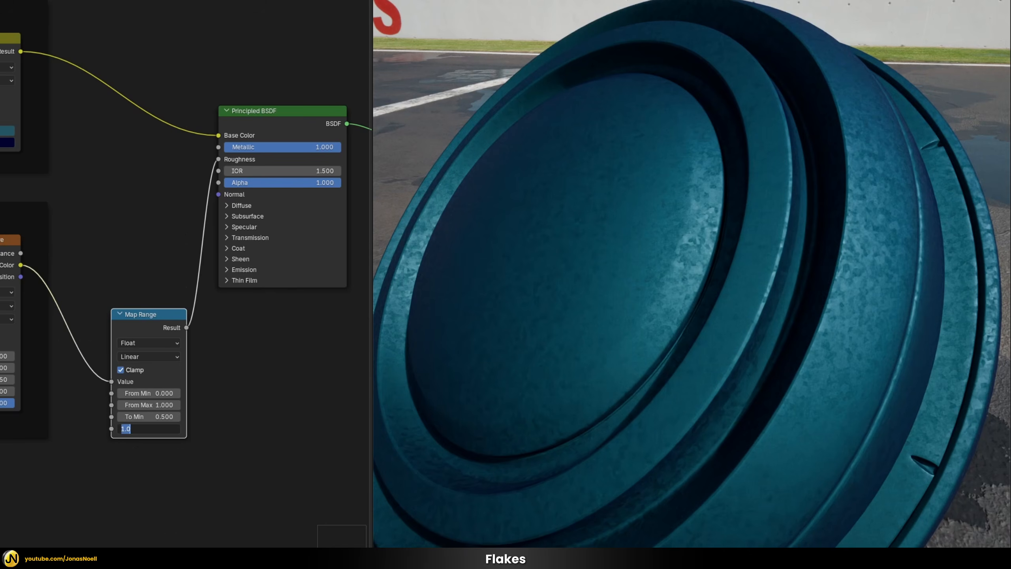
text(.1)
key(Return)
Inspect the roughness flakes up close and disconnect the Map Range's Result from the Principled BSDF's Roughness input
middle_drag(530, 244, 765, 271)
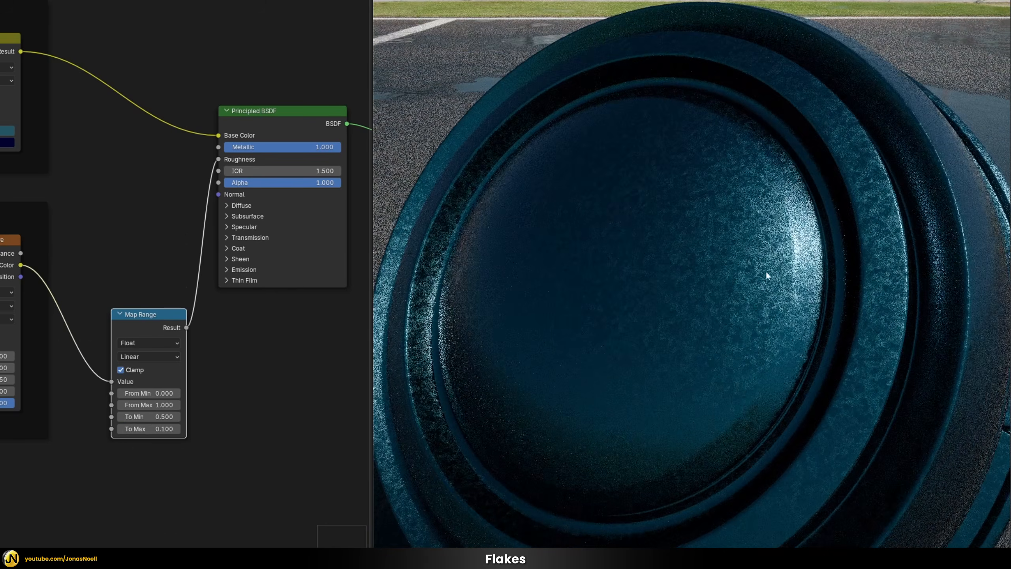
scroll(846, 259, up, 3)
scroll(868, 204, down, 2)
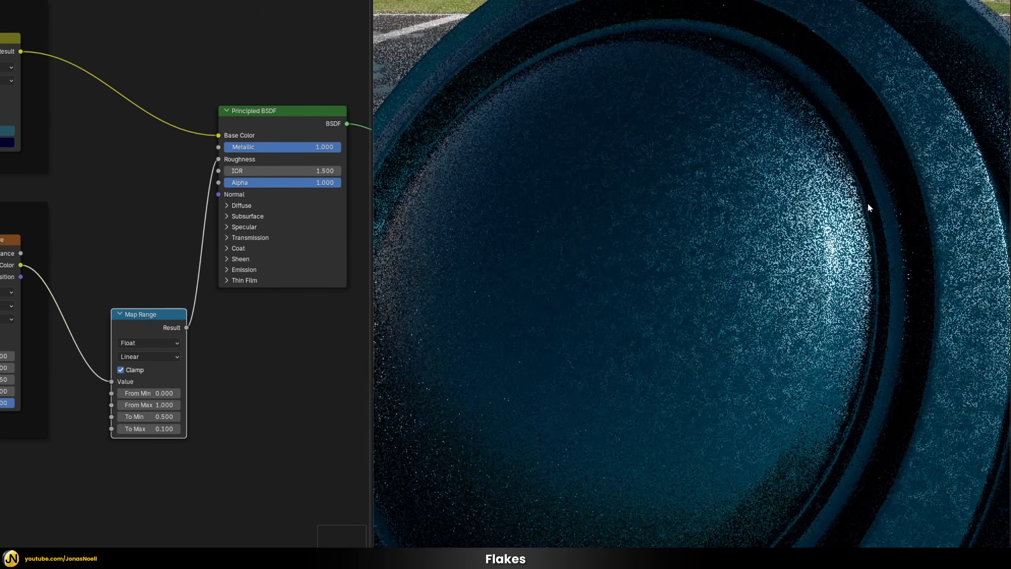
scroll(859, 205, down, 3)
middle_drag(858, 206, 707, 206)
scroll(669, 238, up, 3)
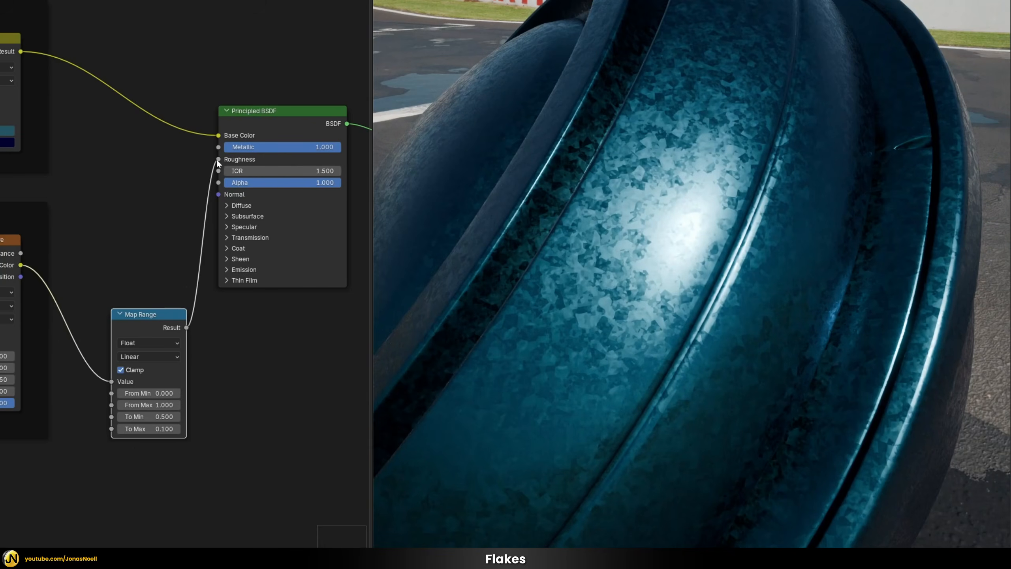
drag(218, 160, 853, 295)
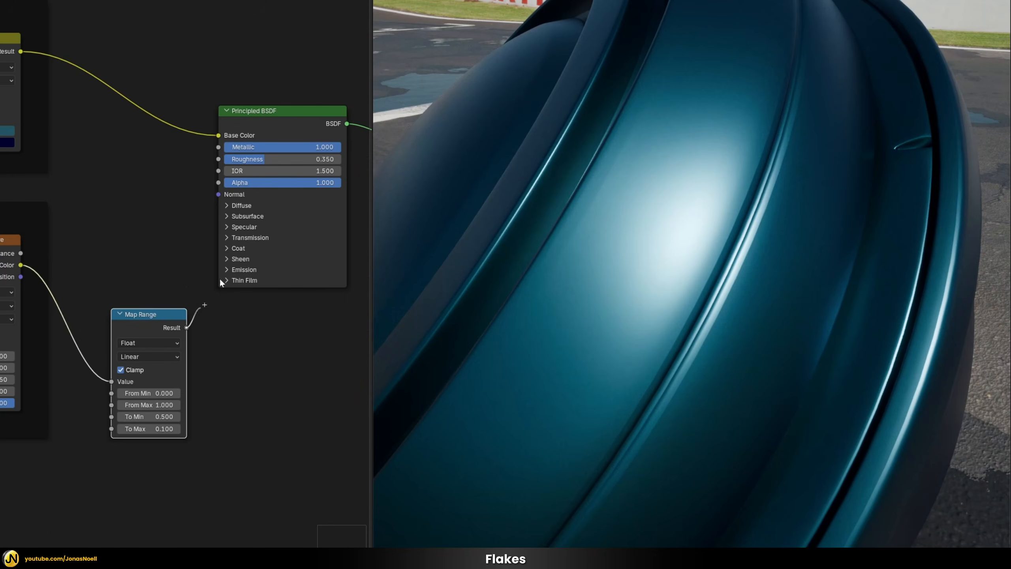
Reconnect the Map Range's Result to the Principled BSDF's Roughness input and inspect the roughness flakes in the highlight
drag(221, 282, 218, 159)
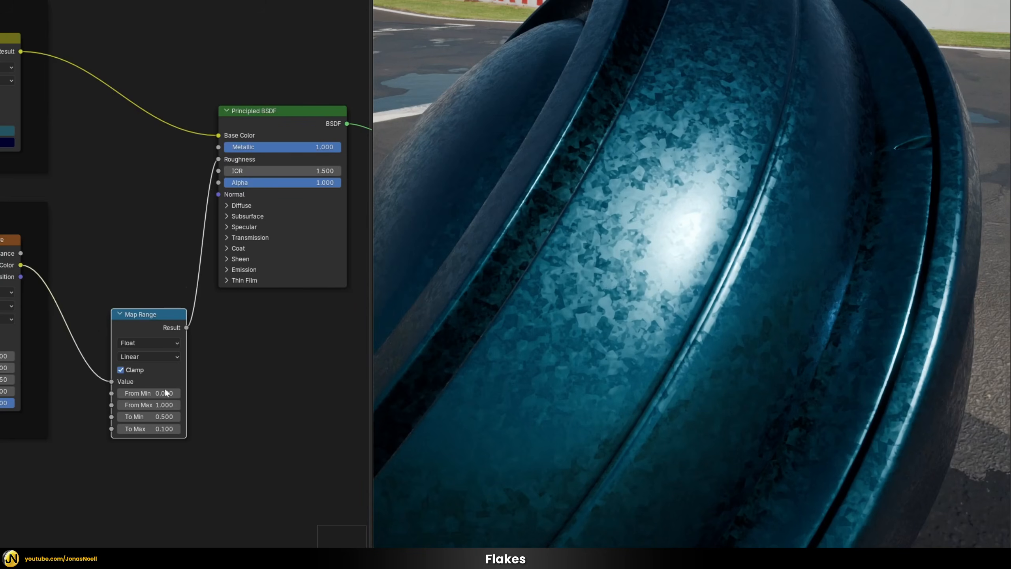
middle_drag(752, 239, 762, 258)
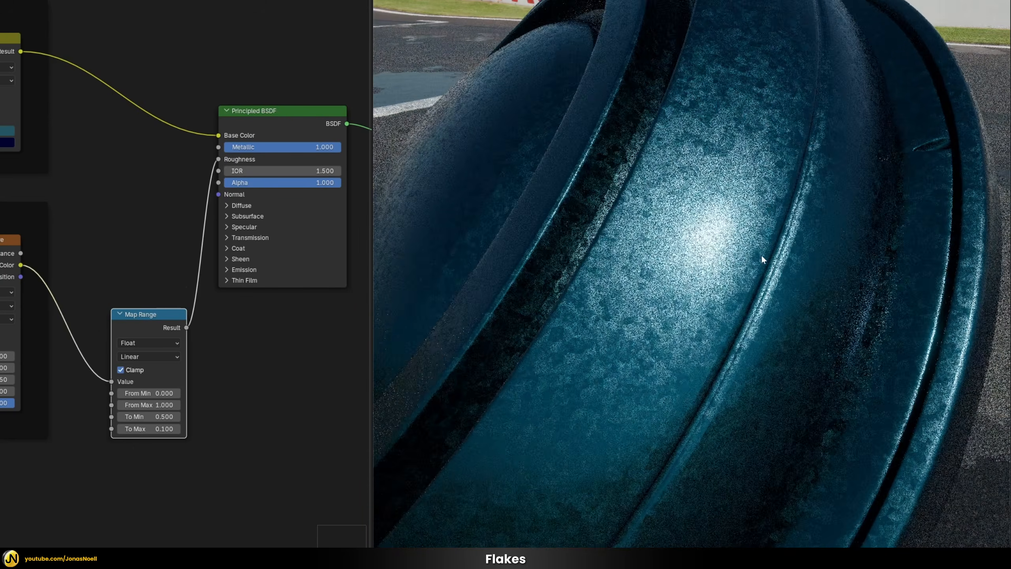
middle_drag(739, 128, 857, 98)
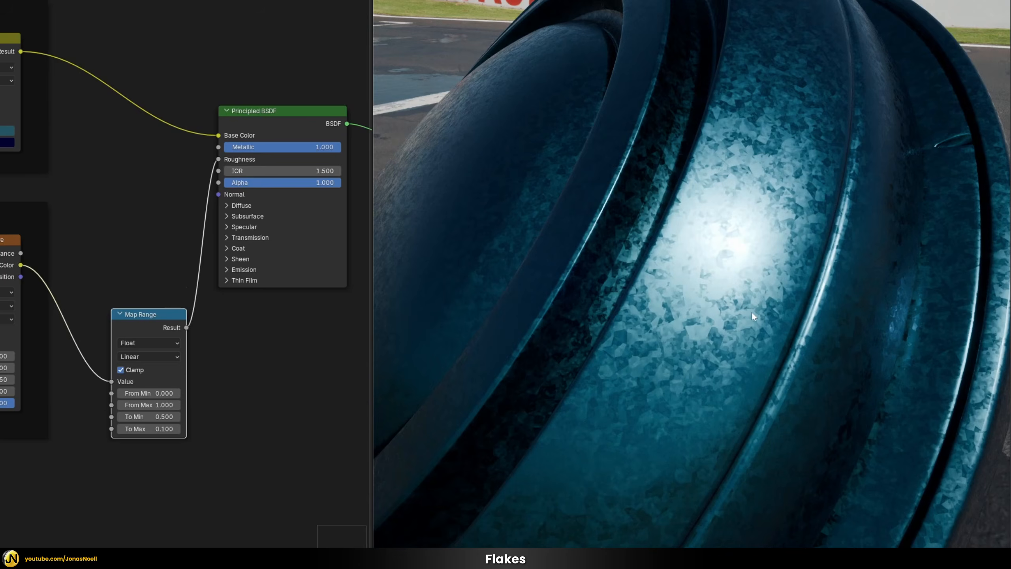
scroll(752, 317, up, 3)
Move the Map Range node closer to the Flakes frame and disconnect its Result from the Principled BSDF's Roughness input
drag(151, 309, 118, 243)
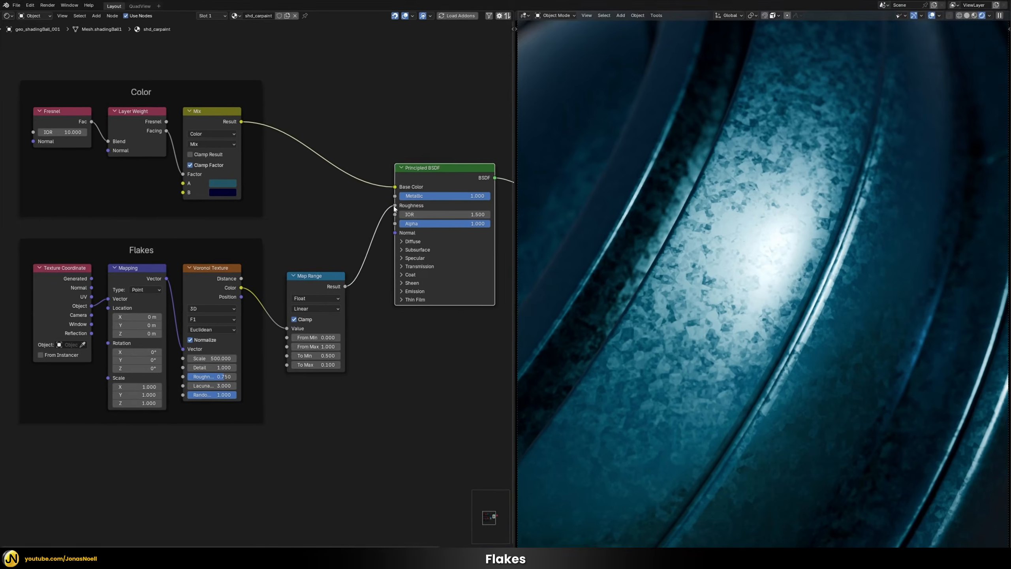
drag(218, 159, 154, 180)
drag(233, 198, 201, 186)
Add a Normal Map node below the Map Range, linking the Voronoi Texture's Color to the Principled BSDF's Normal input through it
key(shift+a)
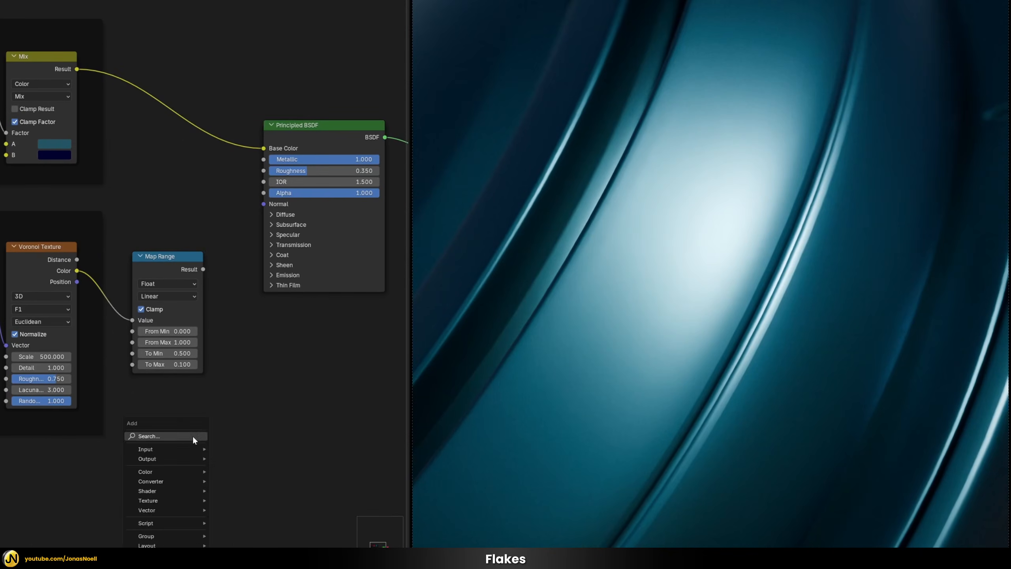
text(nor)
key(Down)
key(Return)
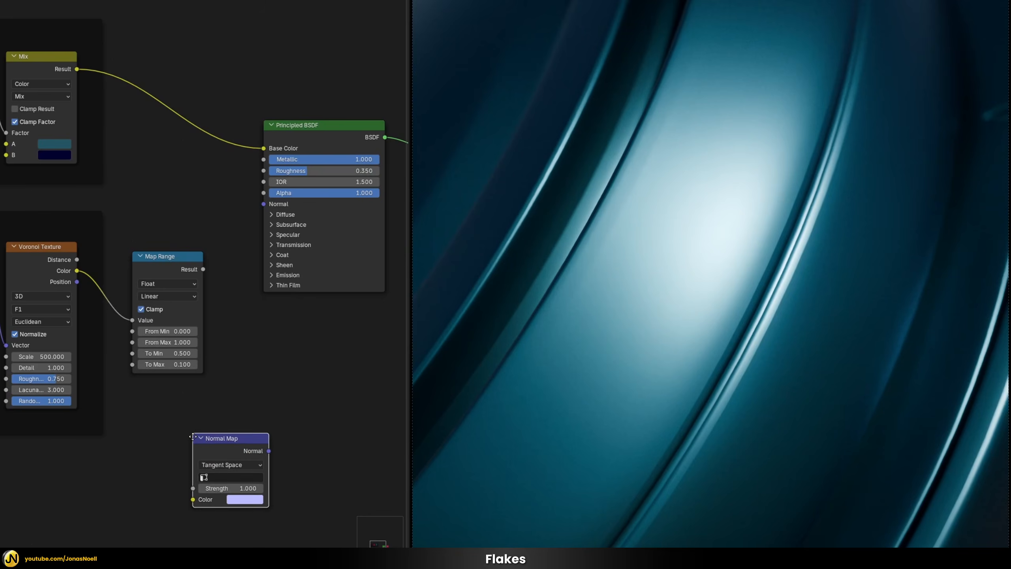
click(131, 387)
drag(77, 270, 130, 462)
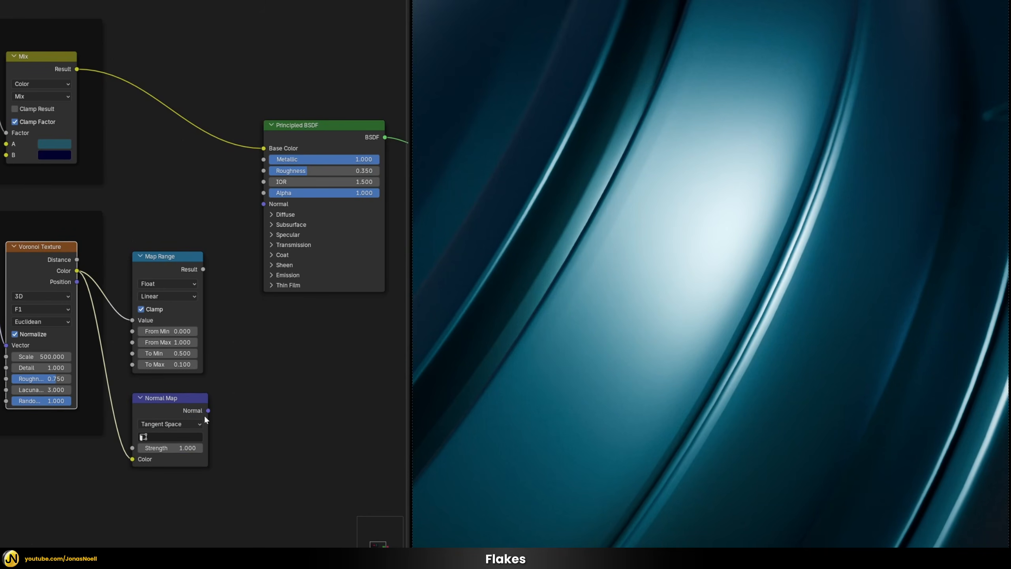
drag(208, 410, 258, 207)
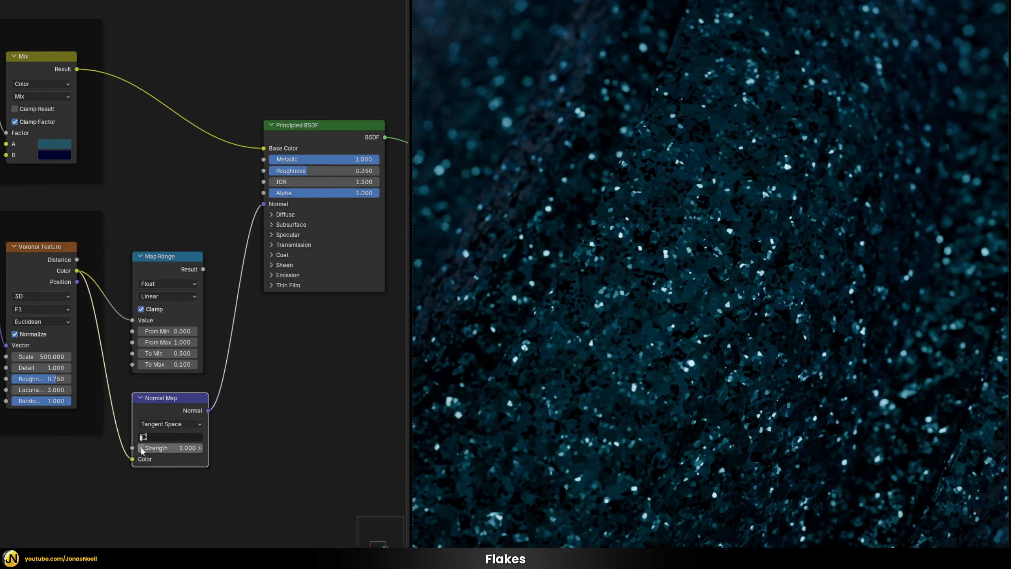
Reduce the Normal Map's Strength to 0.1 and refine it to 0.075
click(171, 447)
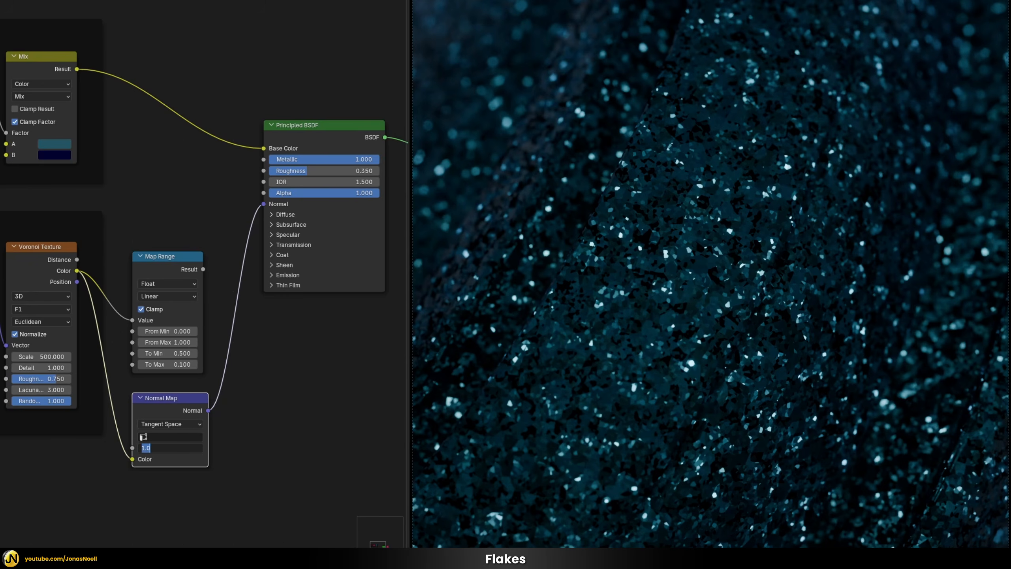
key(BackSpace)
text(.1)
key(Return)
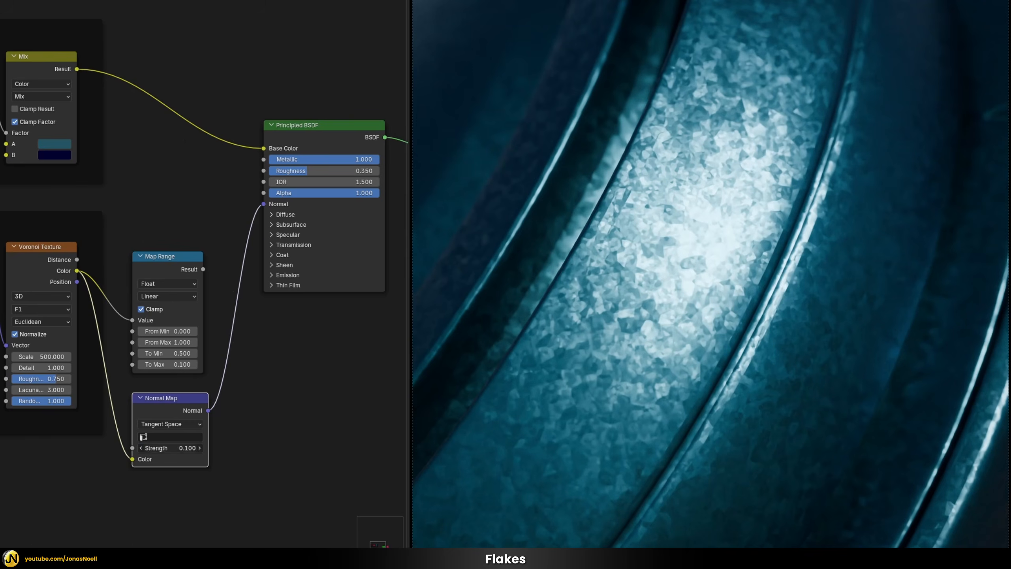
text(.075)
key(Return)
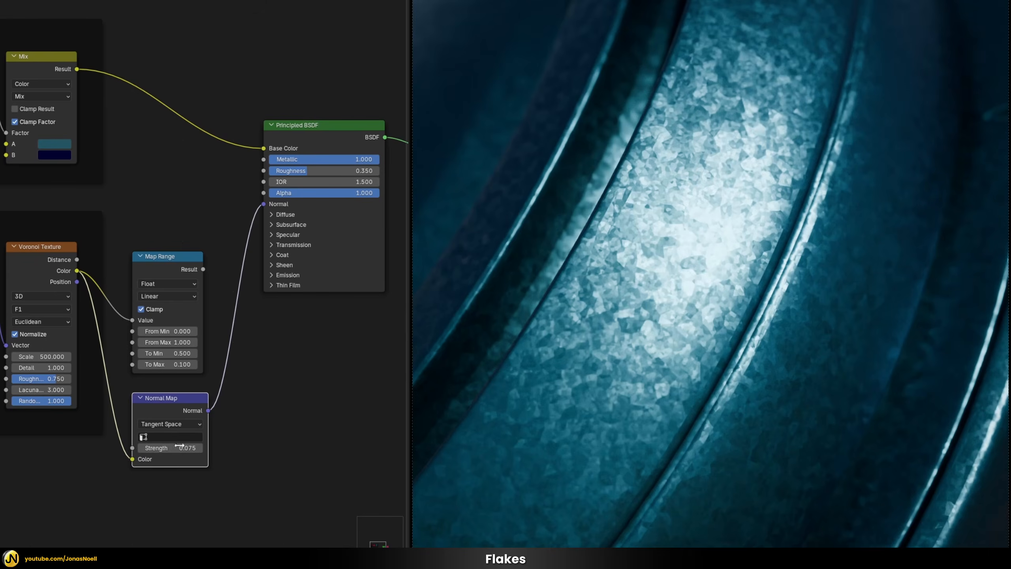
Switch the Normal Map to Object Space and reconnect the Map Range's Result to the Principled BSDF's Roughness input
click(152, 425)
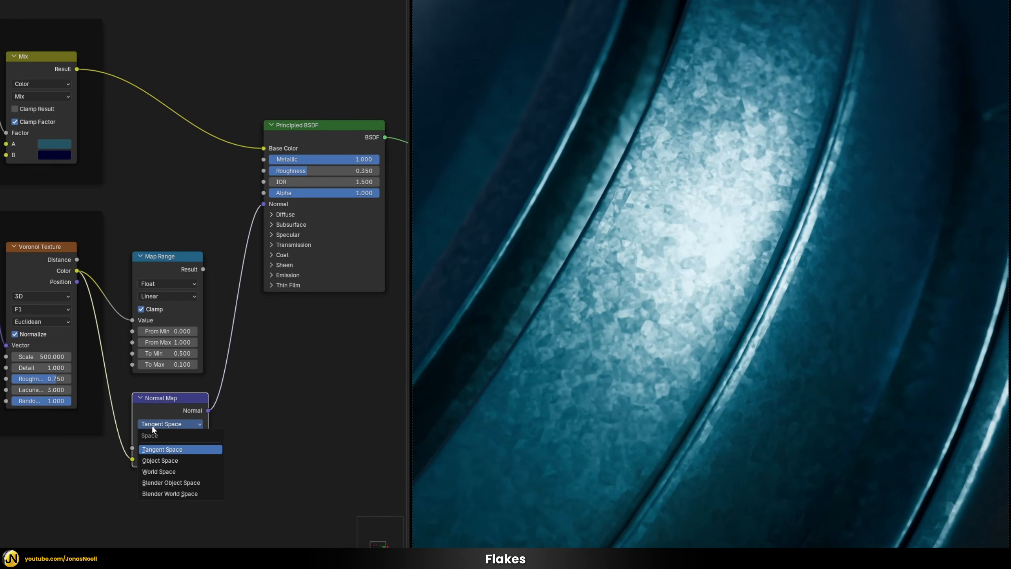
click(169, 460)
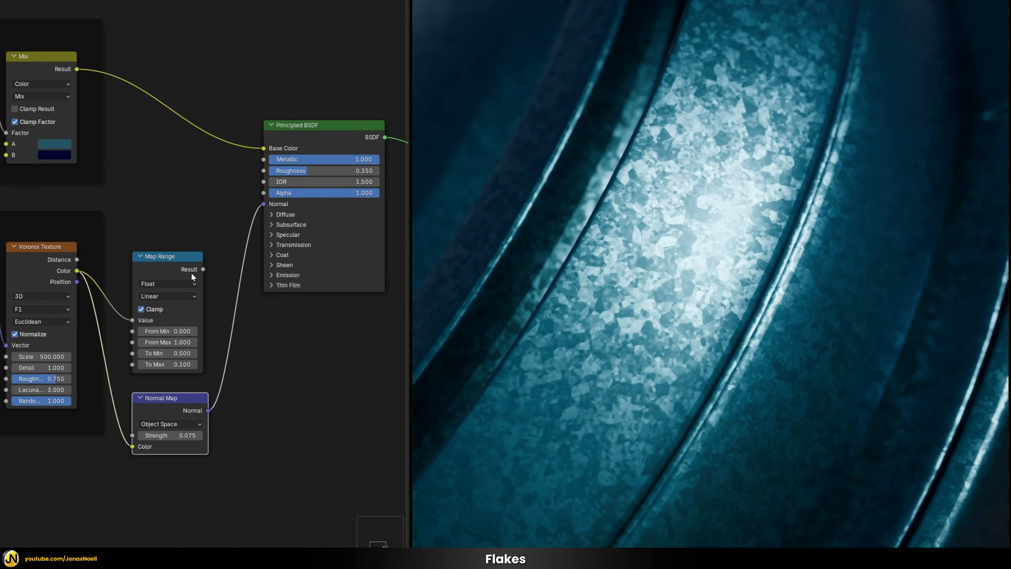
drag(202, 269, 263, 171)
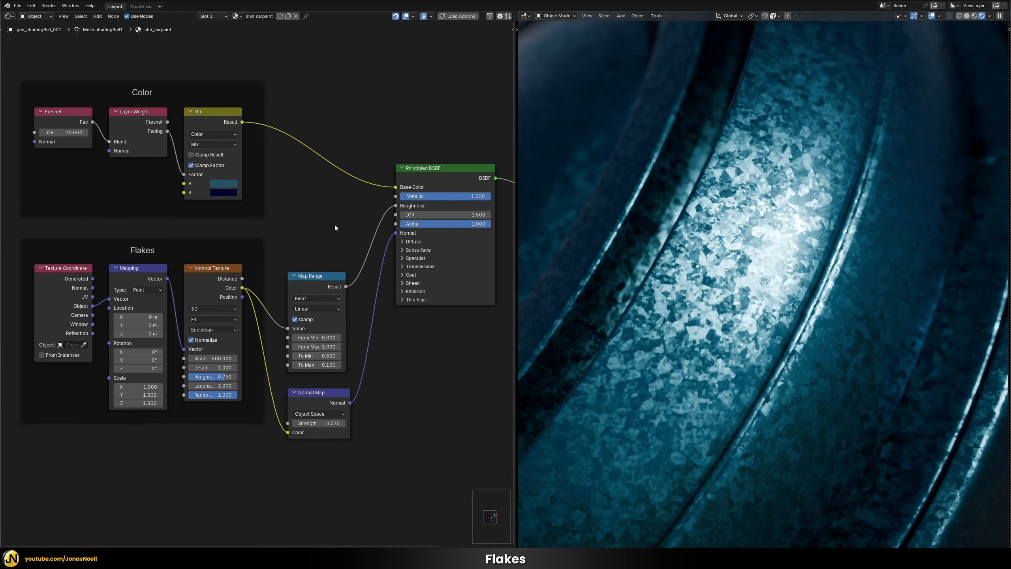
Insert a color Mix node between the Color frame's Mix Result and the Principled BSDF's Base Color, aligned above the Map Range
key(shift+a)
text(mix)
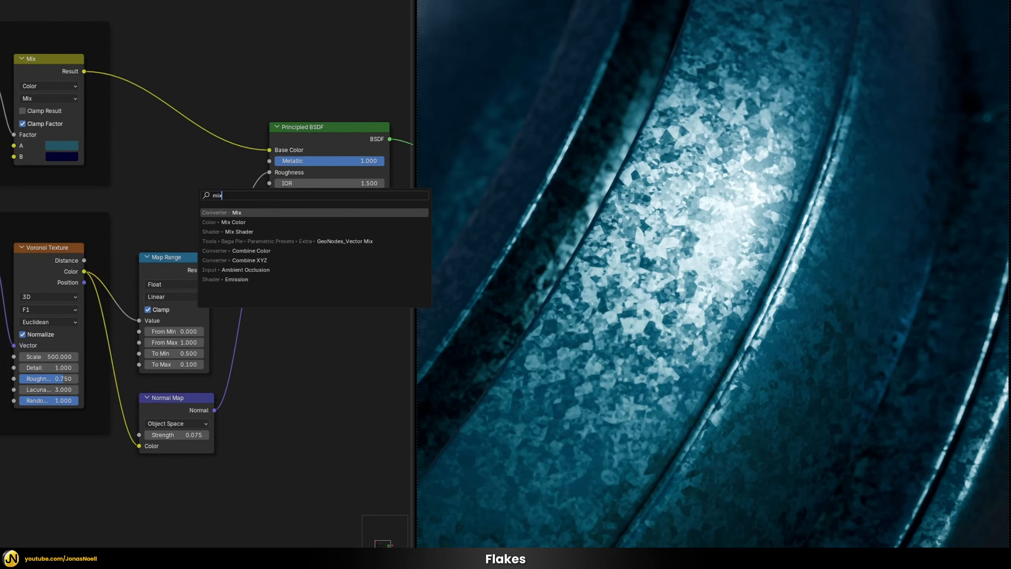
key(Return)
click(140, 73)
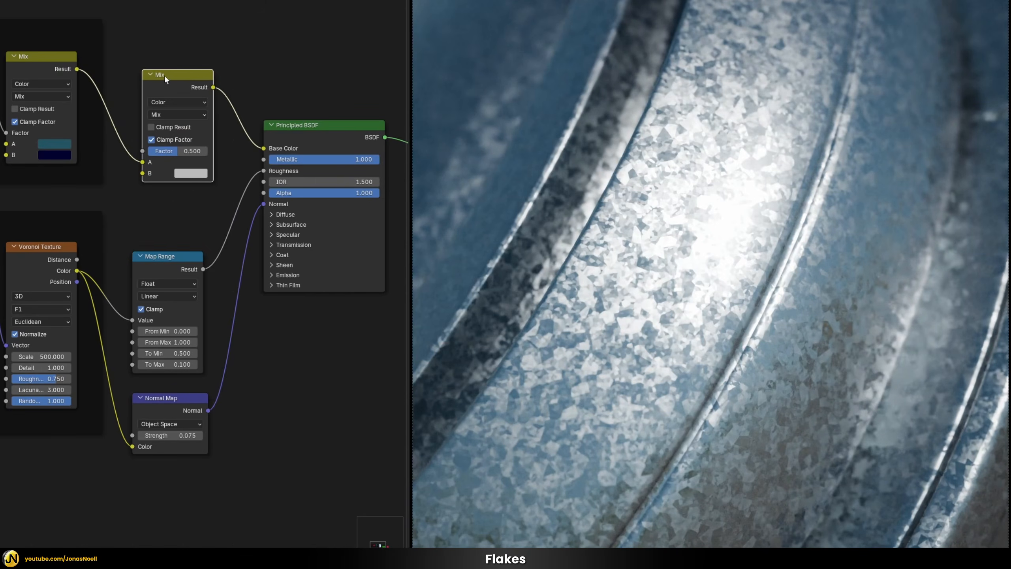
drag(165, 76, 155, 70)
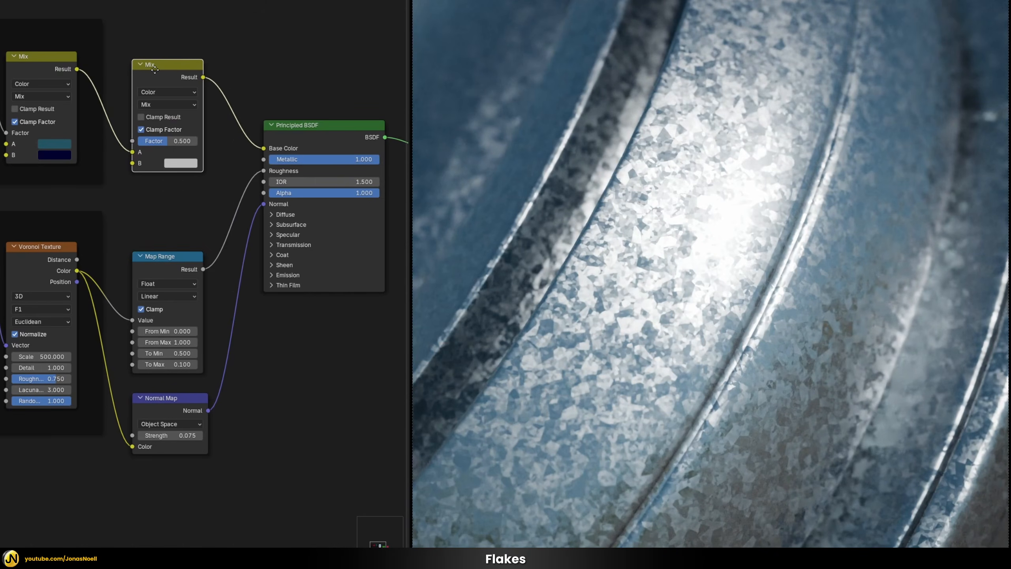
Set the new Mix node's blending mode to Divide and connect the Voronoi Texture's Color to its B input
click(155, 105)
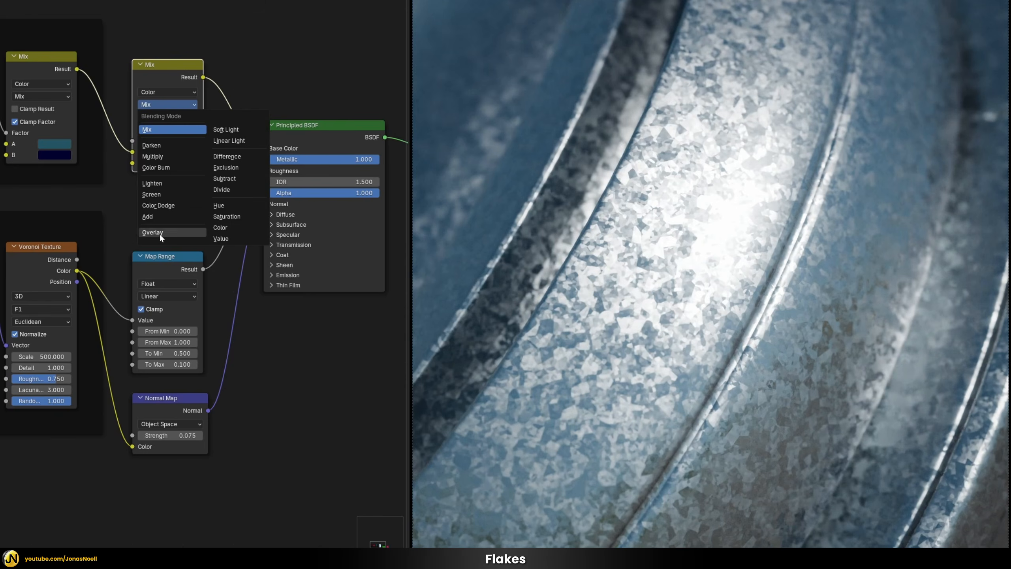
click(245, 189)
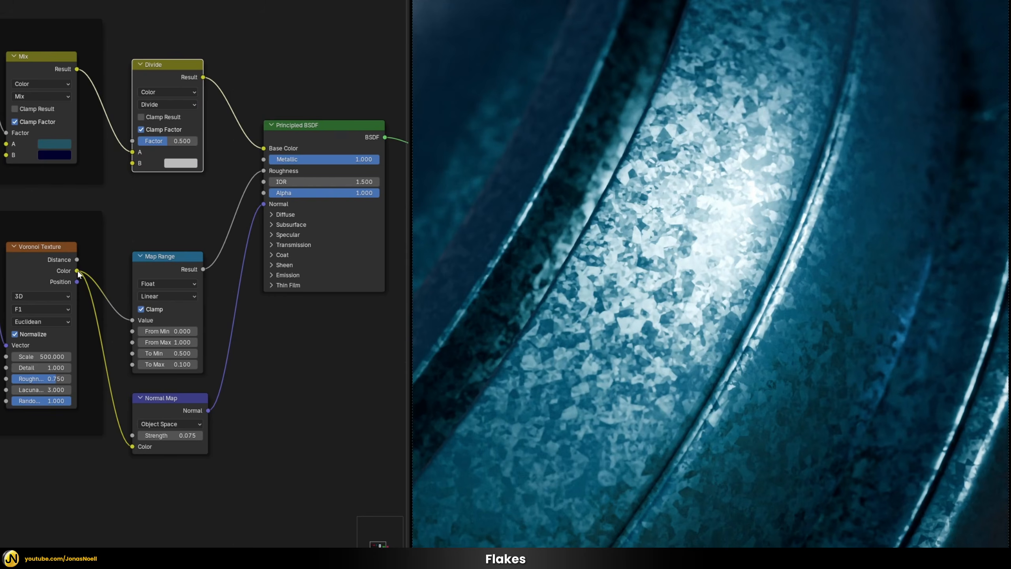
drag(78, 271, 145, 143)
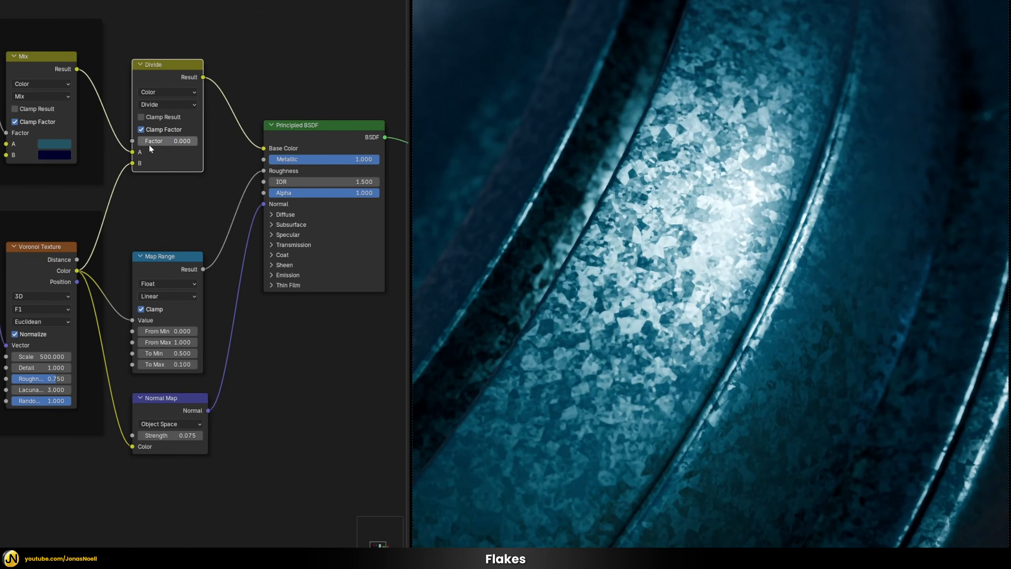
Test the Divide node's Factor at 1 and set it to 0.75
drag(149, 143, 197, 143)
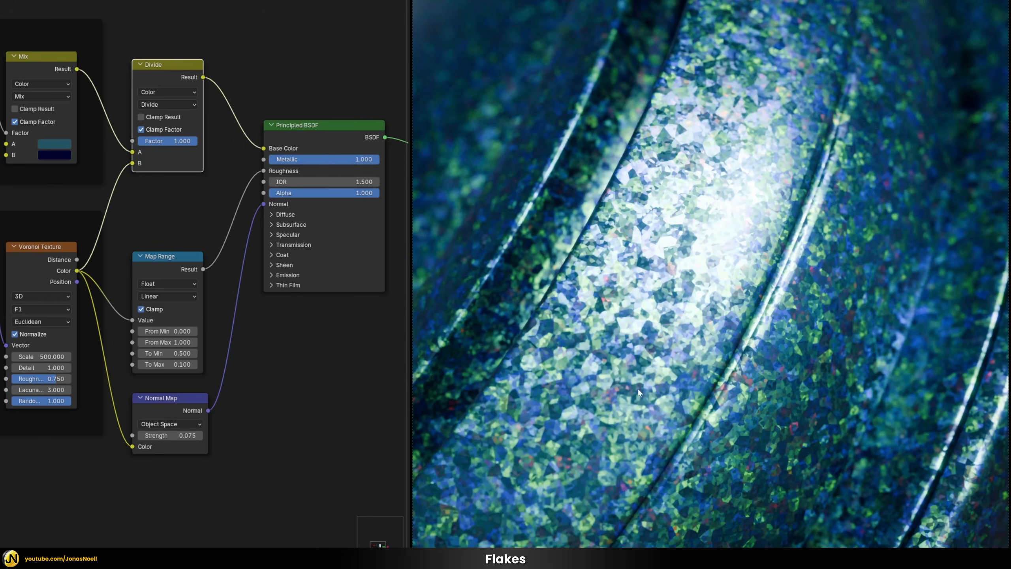
click(167, 141)
key(BackSpace)
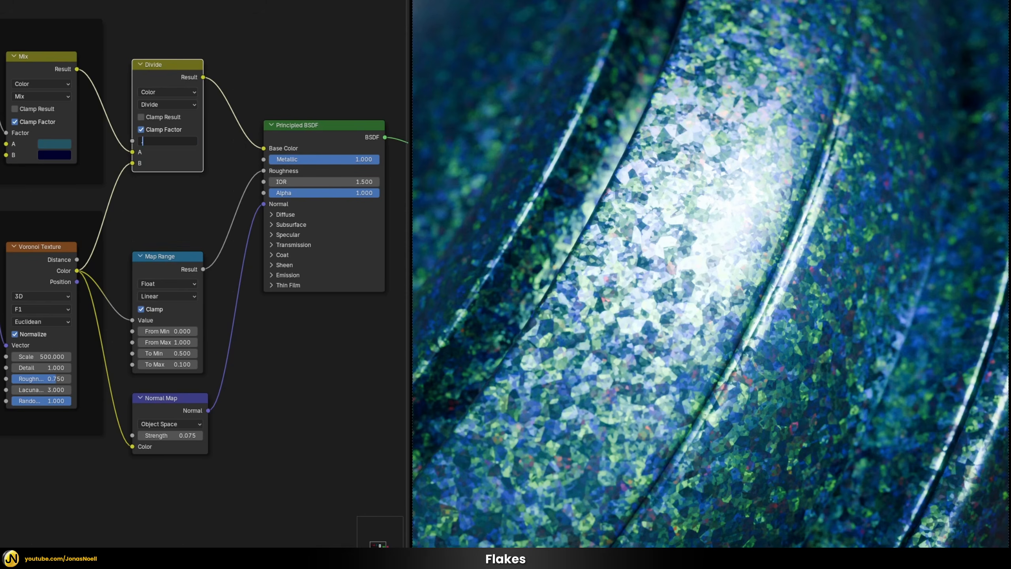
key(Return)
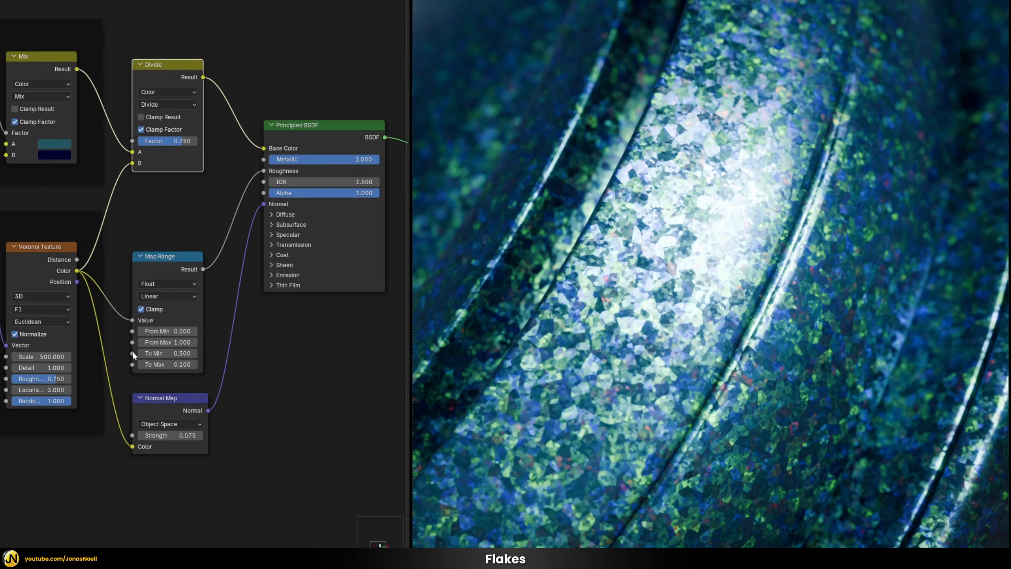
Increase the Voronoi Texture's Scale to 5000, trying 2500 first, and lower the Normal Map's Strength to 0.05
click(47, 356)
text(2500)
key(Return)
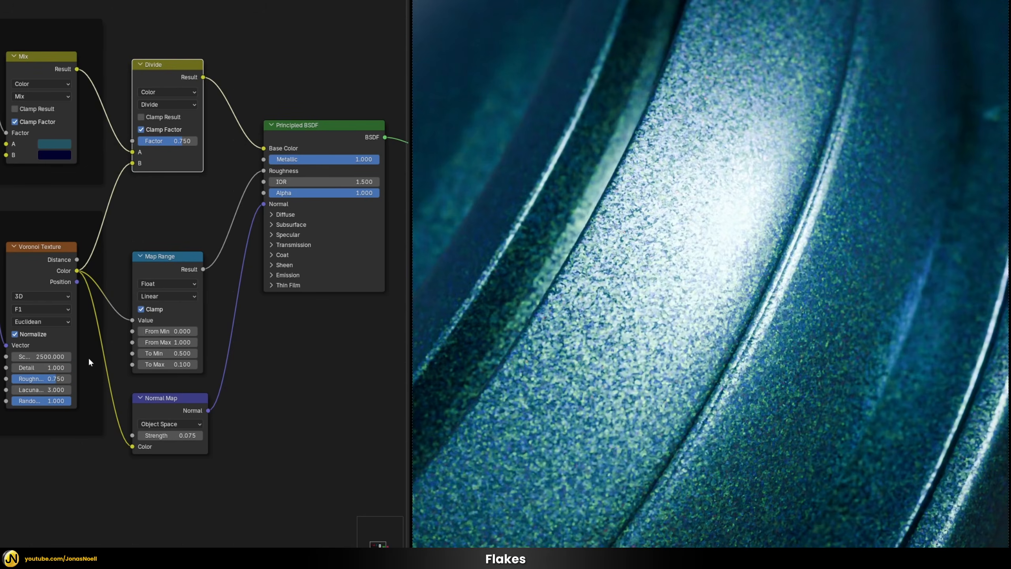
click(68, 356)
text(5)
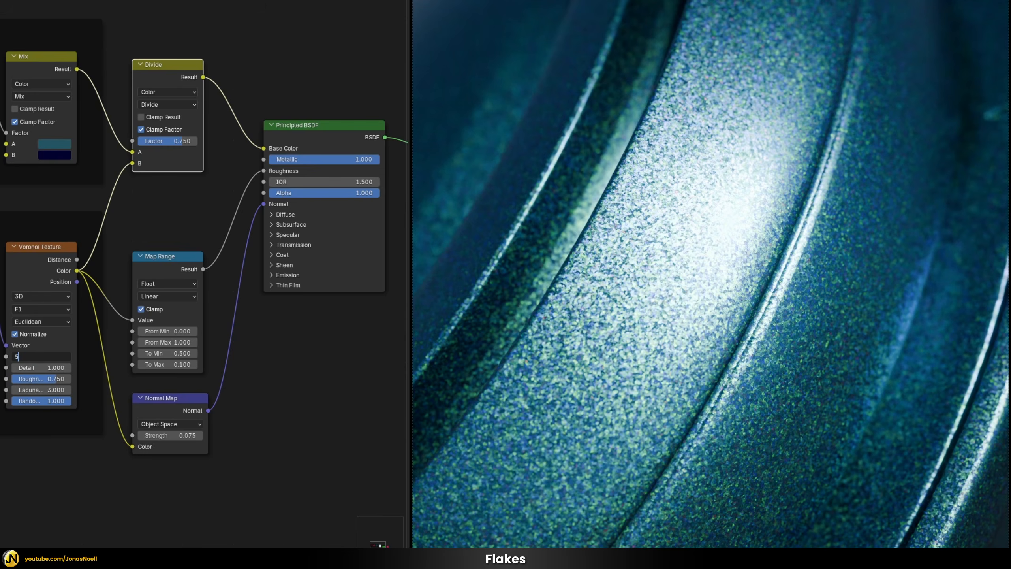
text(000)
key(Return)
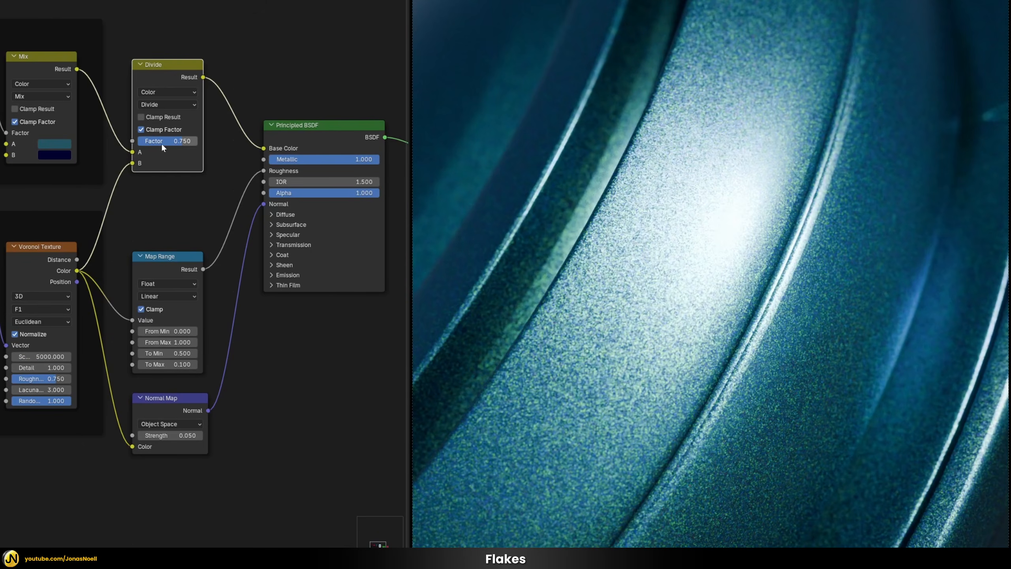
Set the Divide node's Factor to 0.5 and check the flakes on the whole shader ball
click(174, 141)
text(0.5)
key(Return)
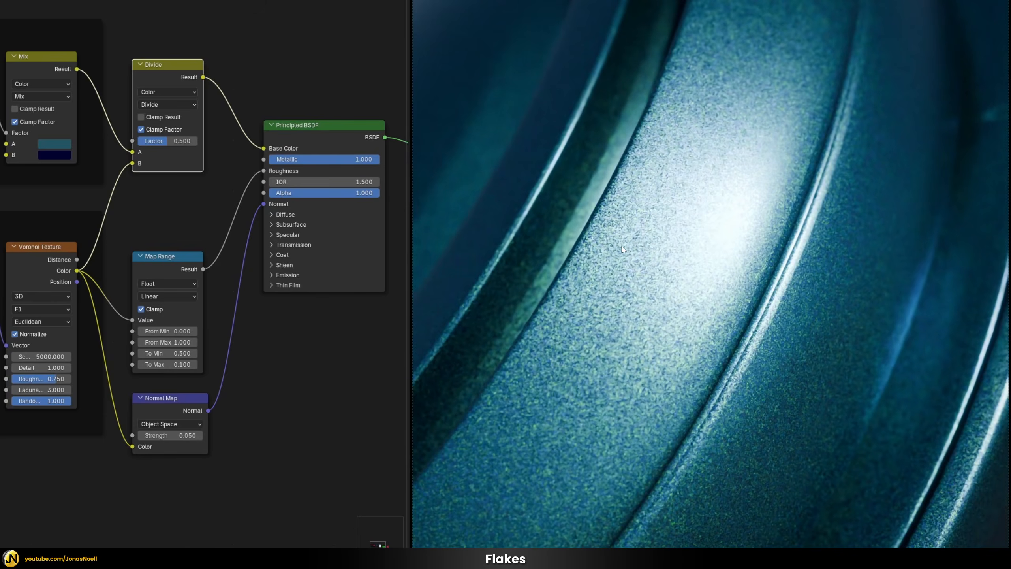
scroll(648, 299, down, 1)
middle_drag(649, 299, 851, 180)
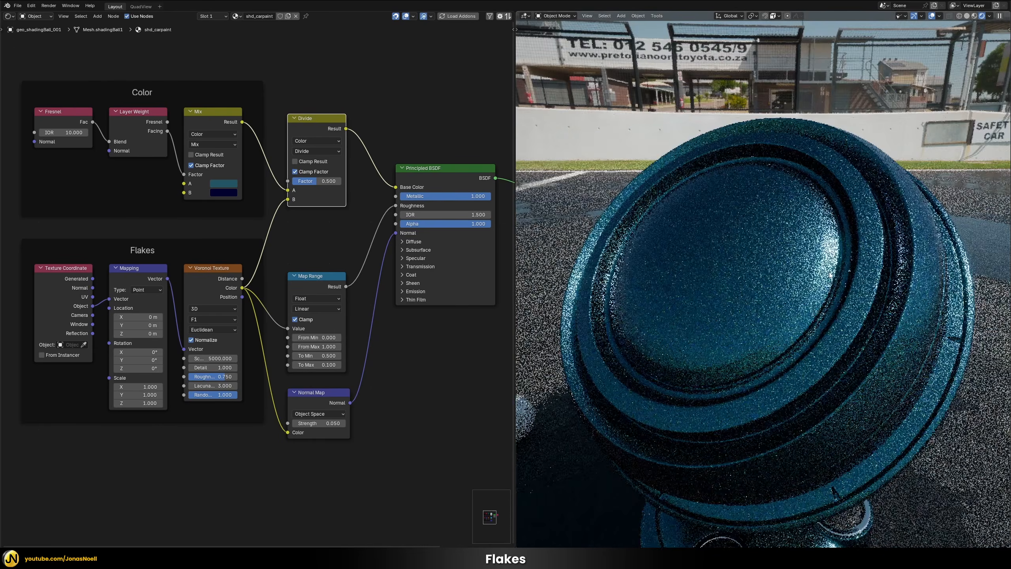
mouse_move(770, 269)
middle_down()
mouse_move(724, 274)
mouse_move(780, 282)
mouse_move(820, 265)
mouse_move(827, 288)
mouse_move(776, 338)
middle_up()
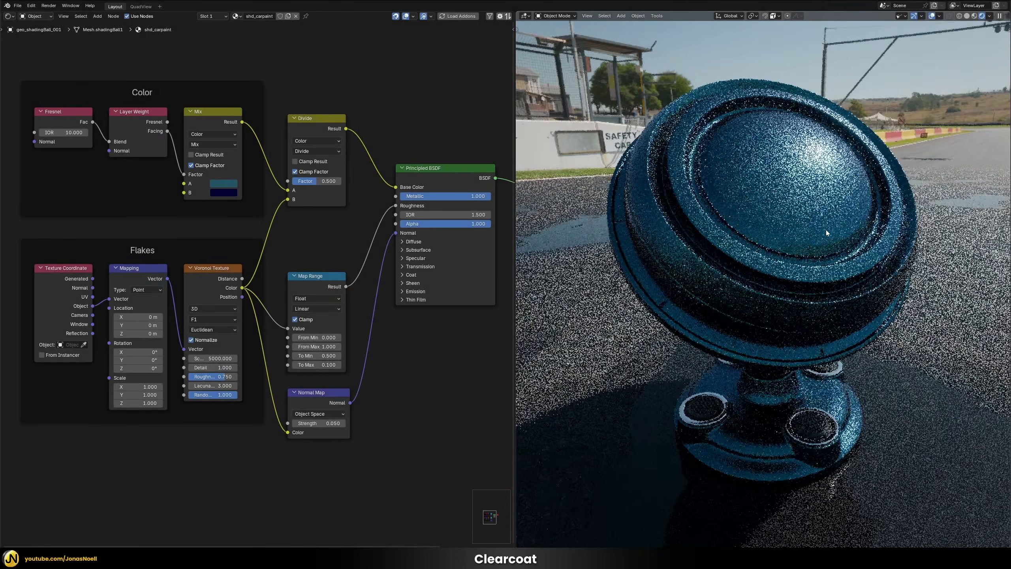
Set the Principled BSDF's Coat Weight to 1 and inspect the clearcoat reflections around the shader ball
middle_drag(898, 210, 792, 193)
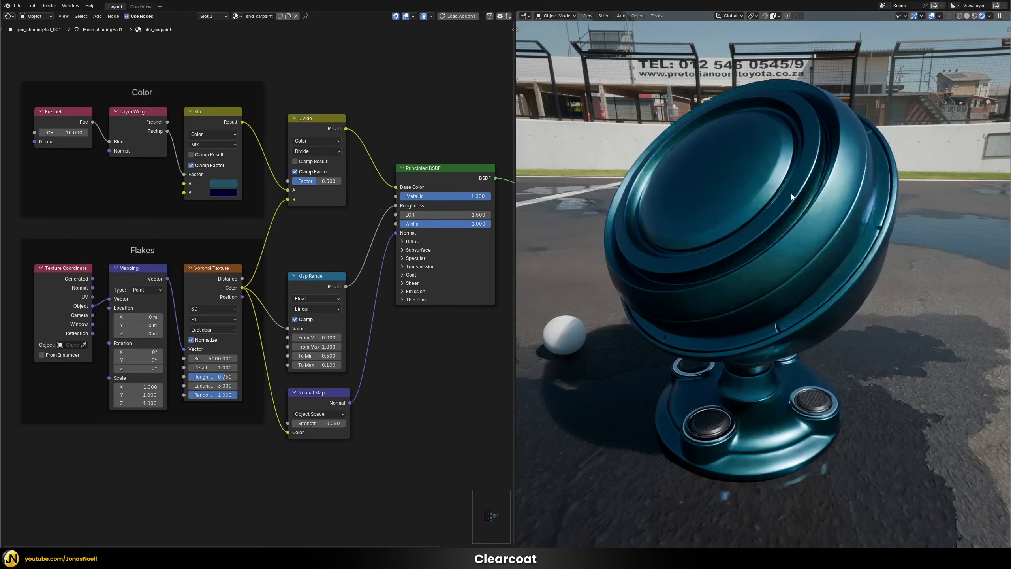
mouse_move(700, 200)
middle_down()
mouse_move(783, 203)
mouse_move(773, 199)
middle_up()
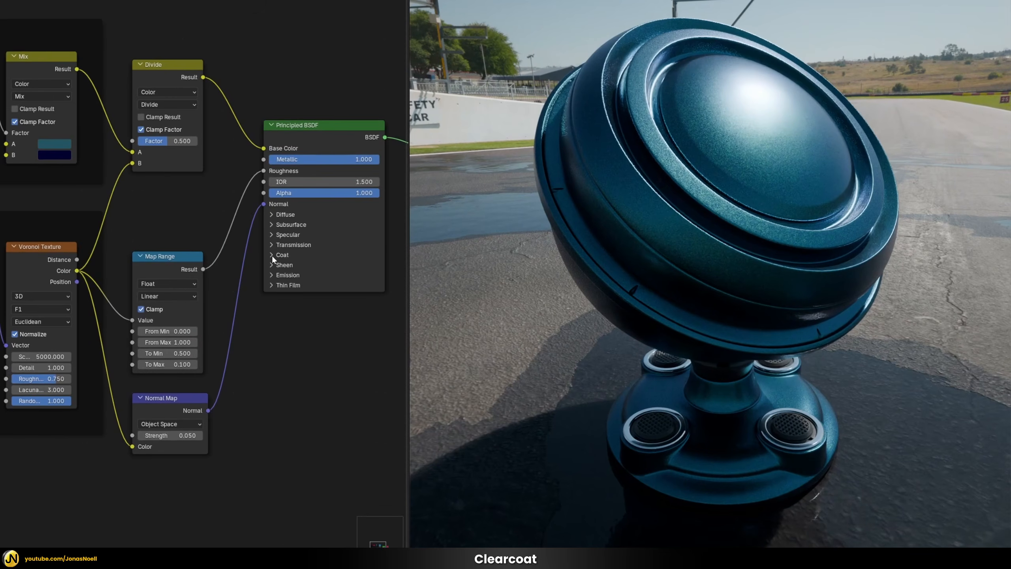
click(271, 255)
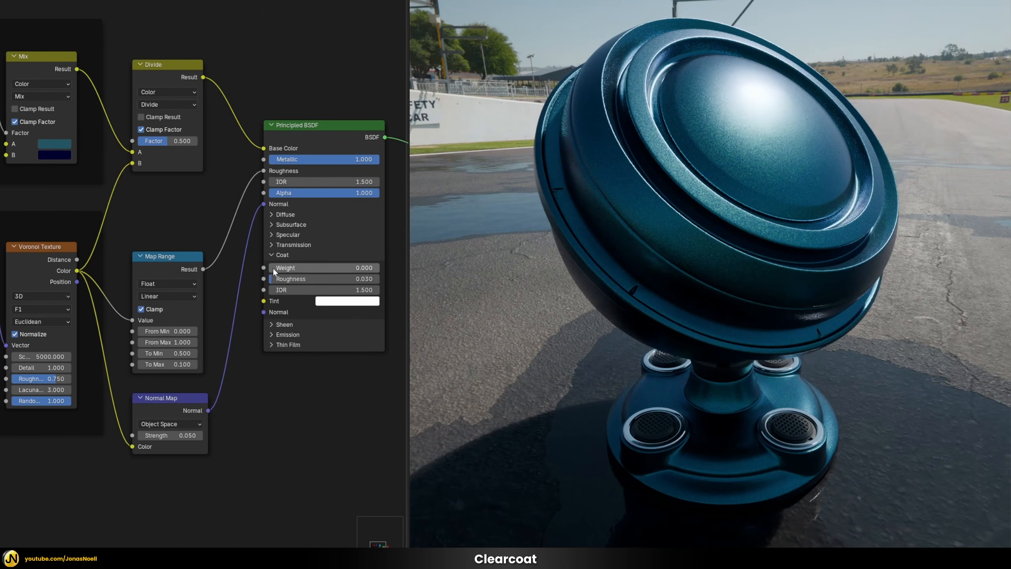
drag(274, 268, 378, 268)
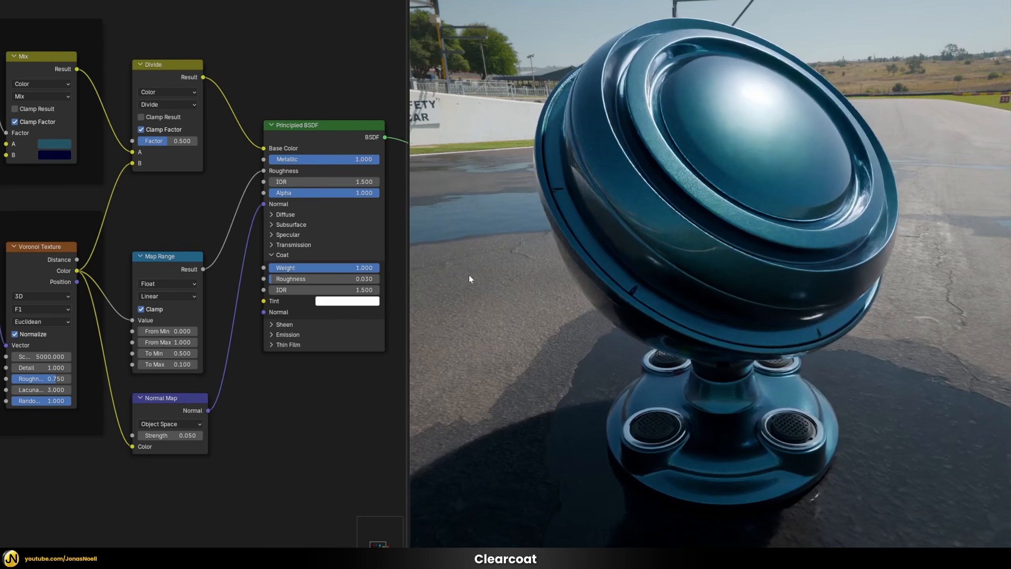
middle_drag(651, 287, 690, 201)
middle_drag(615, 199, 732, 214)
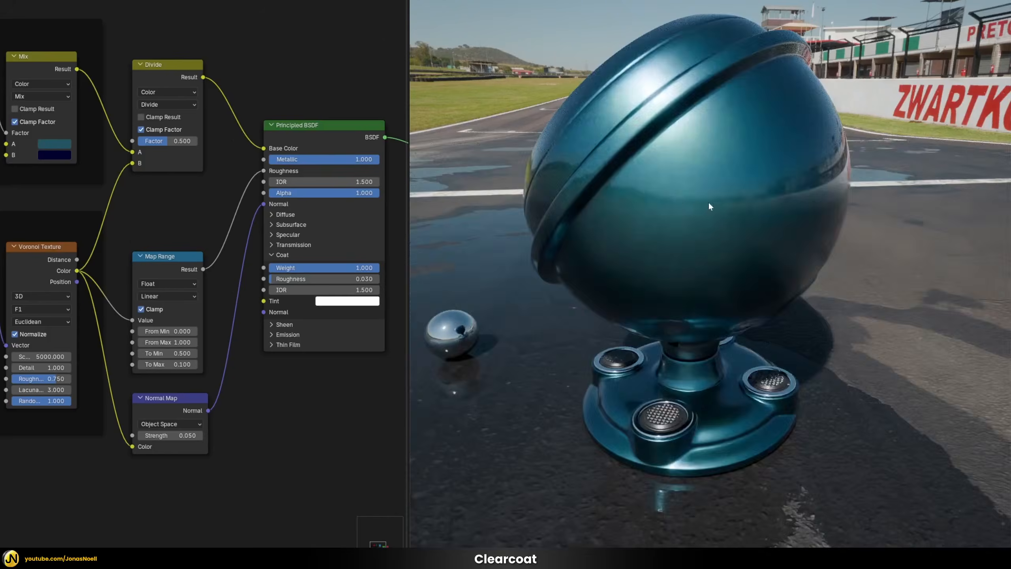
middle_drag(657, 179, 711, 185)
scroll(711, 186, up, 1)
scroll(726, 191, down, 2)
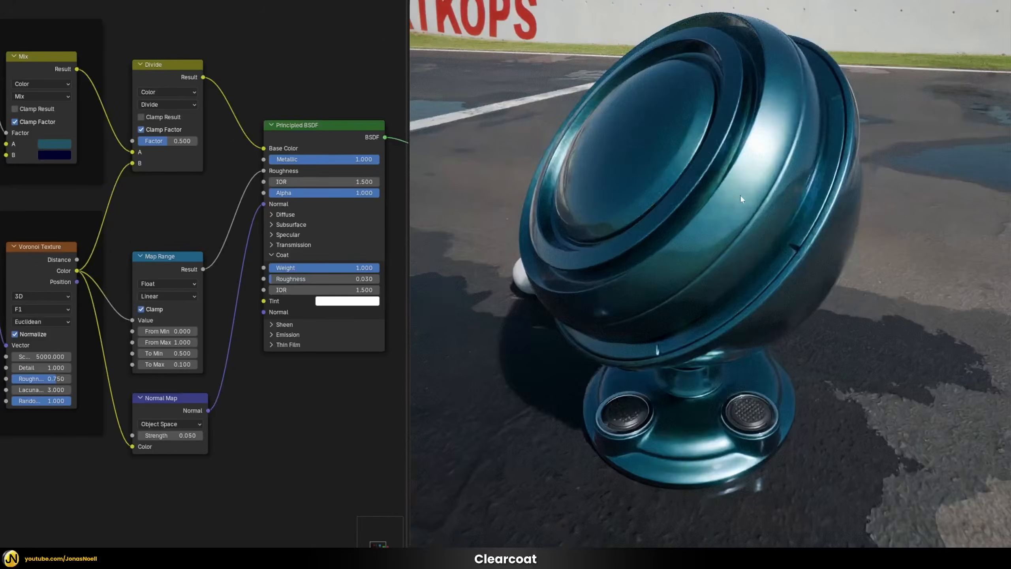
Set the Principled BSDF's Coat IOR to 100 to exaggerate the clearcoat and inspect its reflections on the shader ball
middle_drag(687, 142, 706, 153)
scroll(707, 191, up, 2)
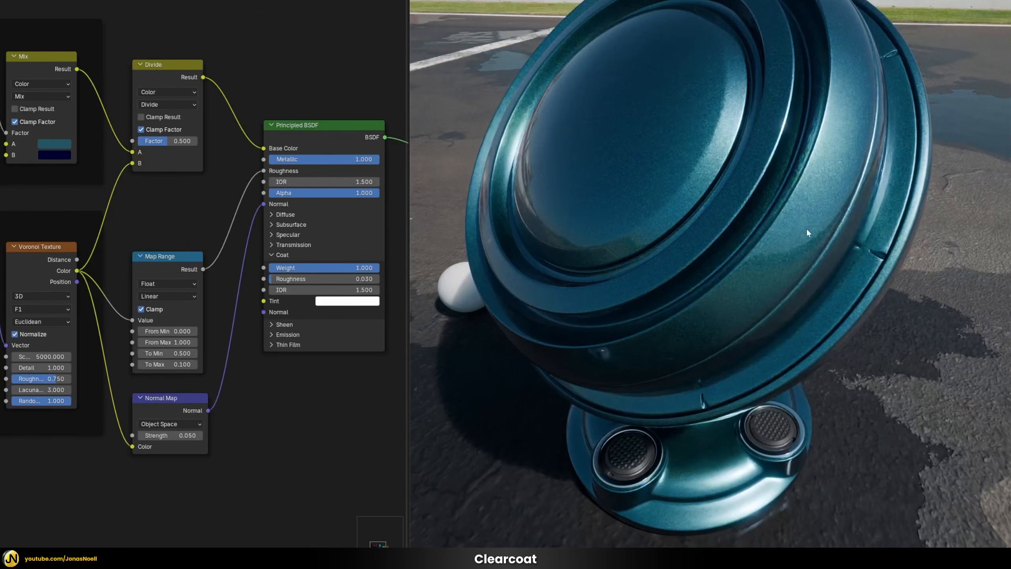
middle_drag(706, 270, 755, 246)
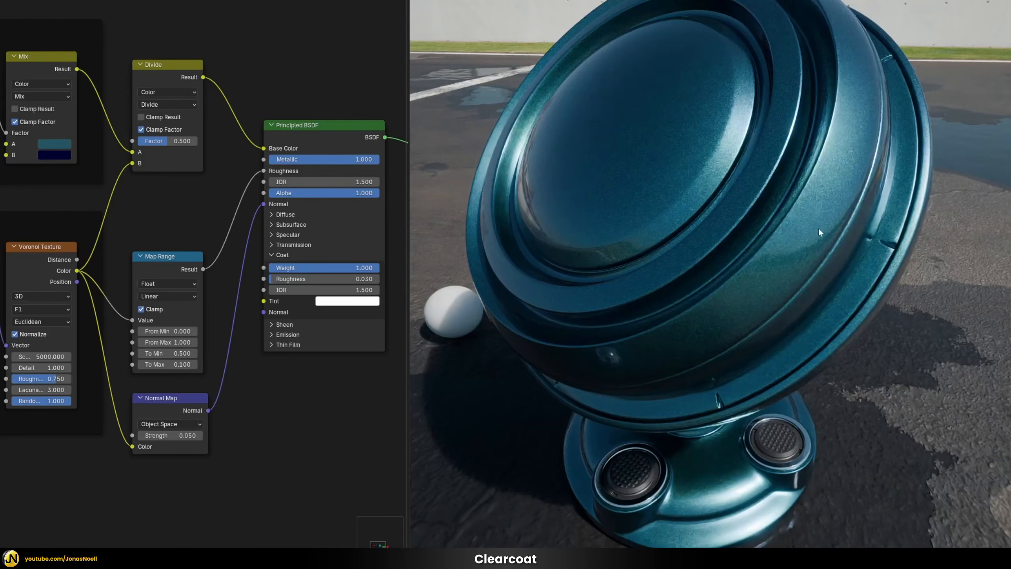
middle_drag(819, 231, 562, 228)
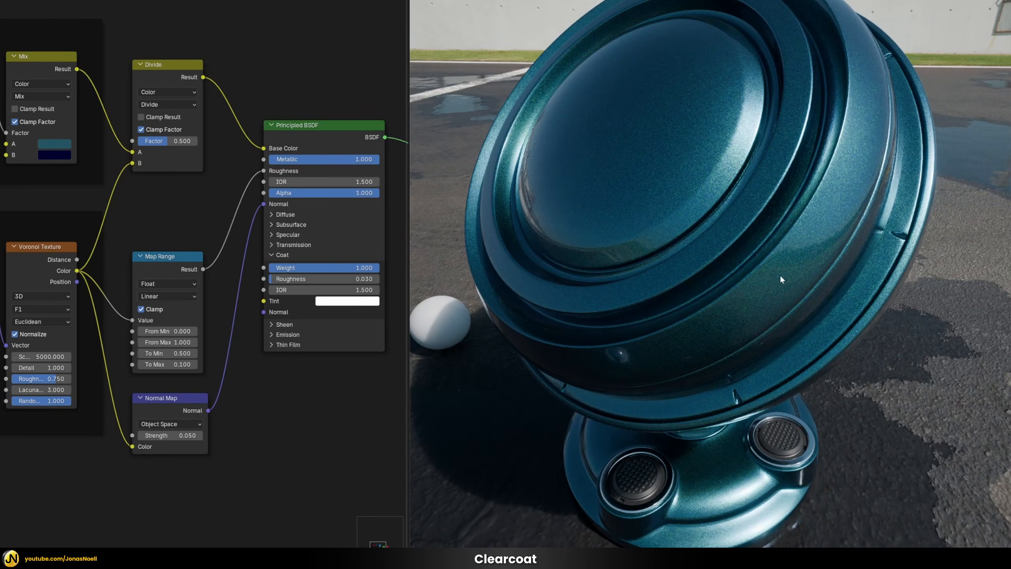
click(312, 290)
text(100)
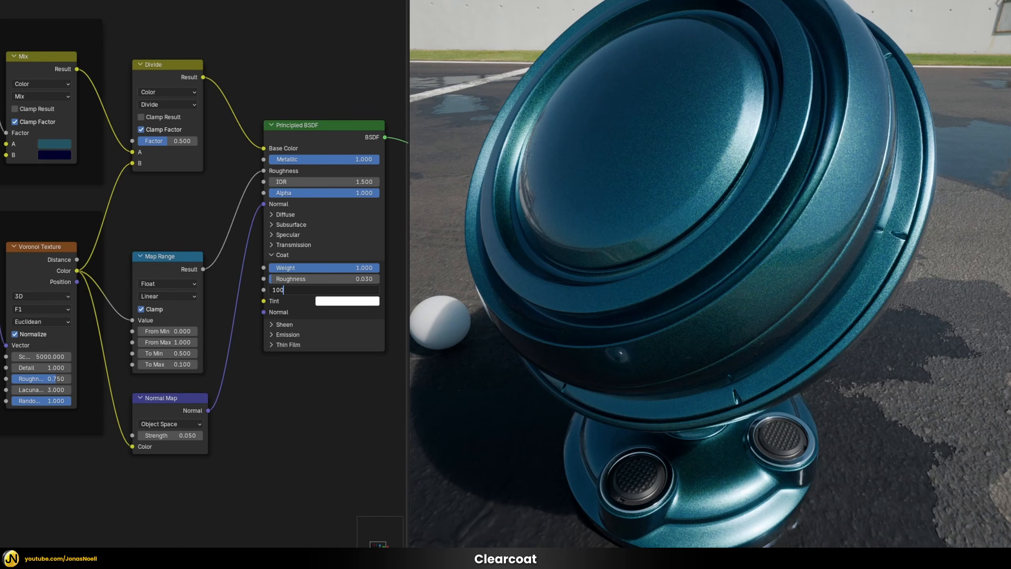
key(Return)
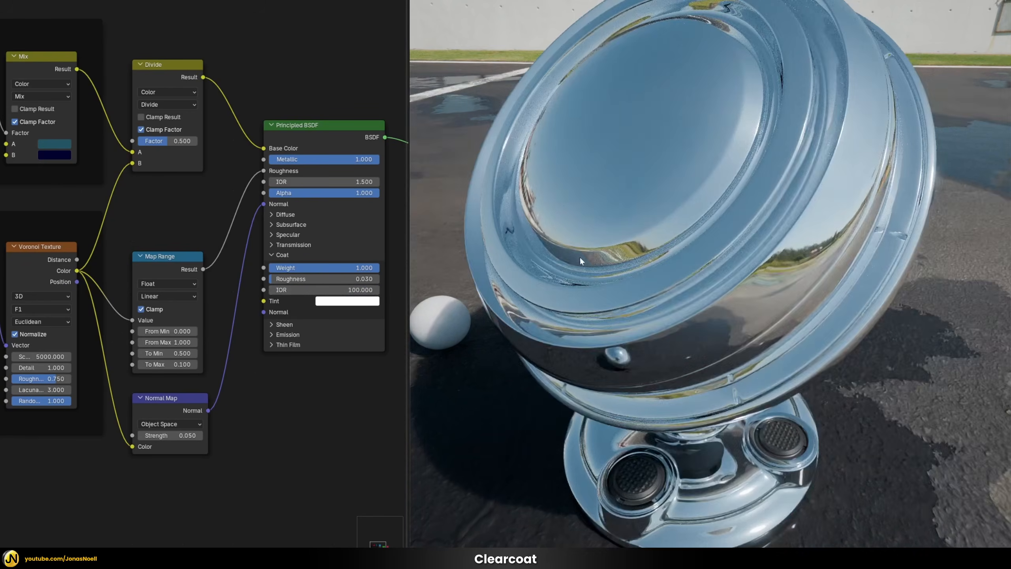
middle_drag(580, 256, 619, 277)
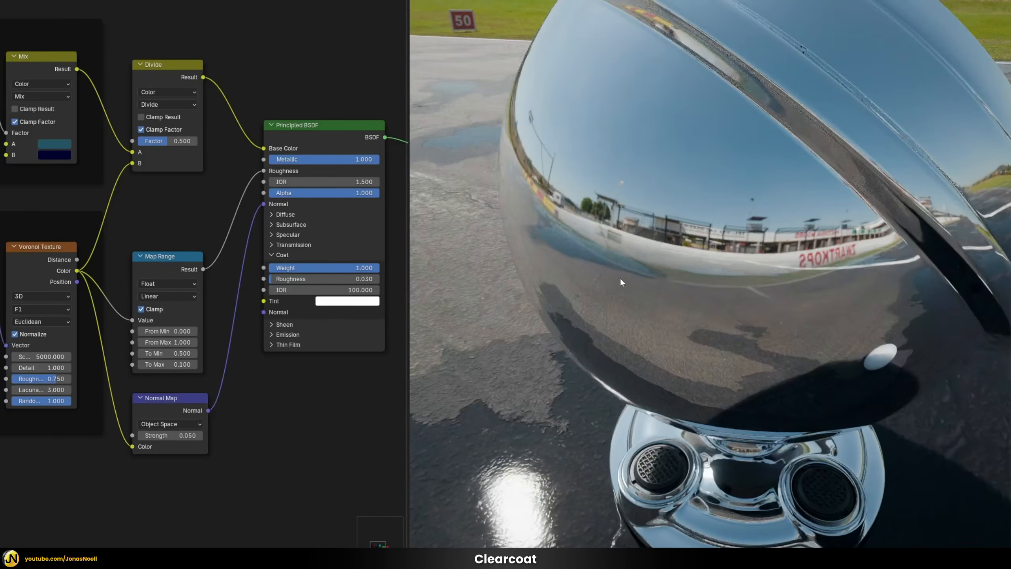
Set the Principled BSDF's Coat Roughness to 0
click(305, 278)
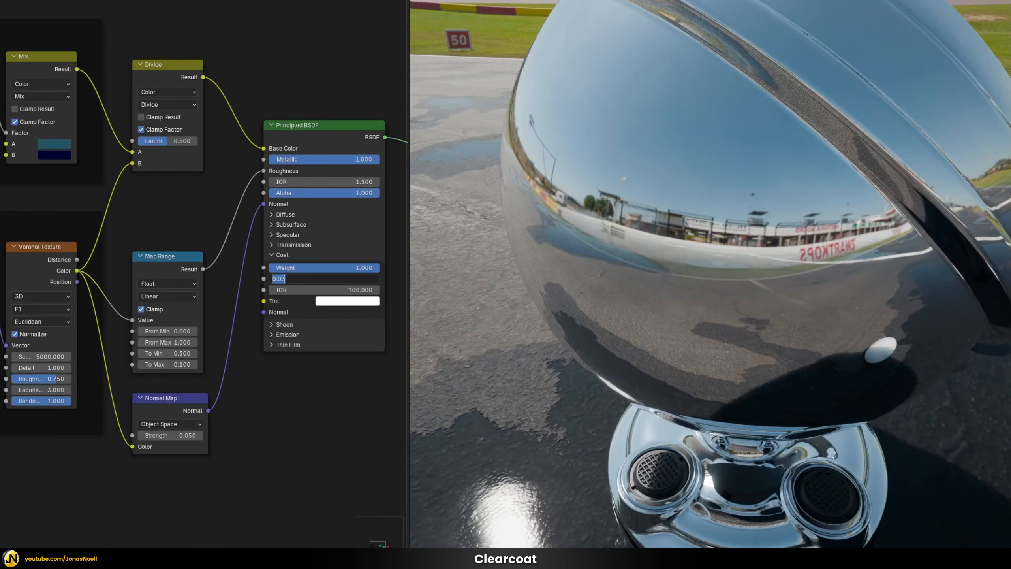
text(0)
key(Return)
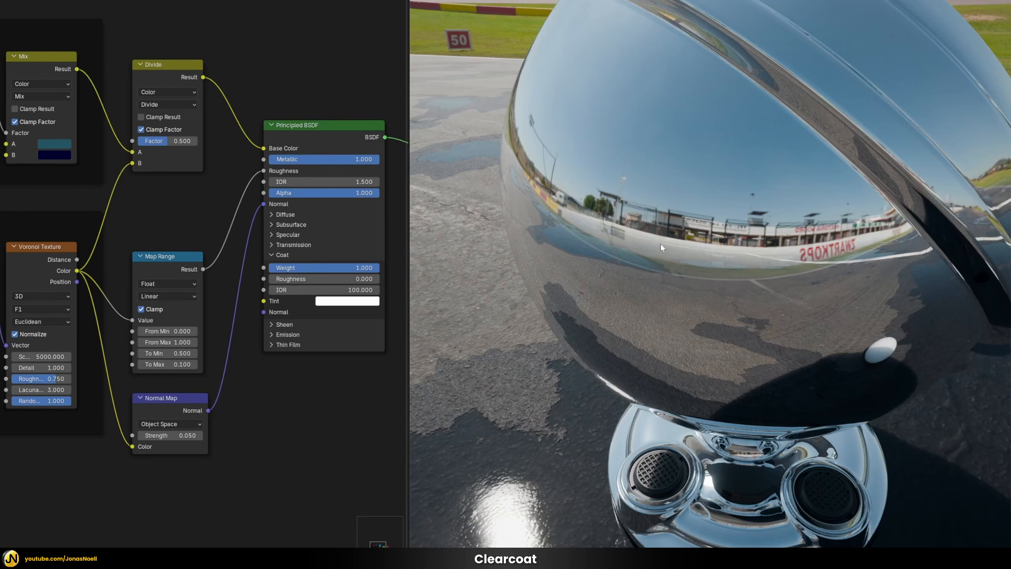
Add a Noise Texture node and place it below the Flakes frame
scroll(226, 401, down, 2)
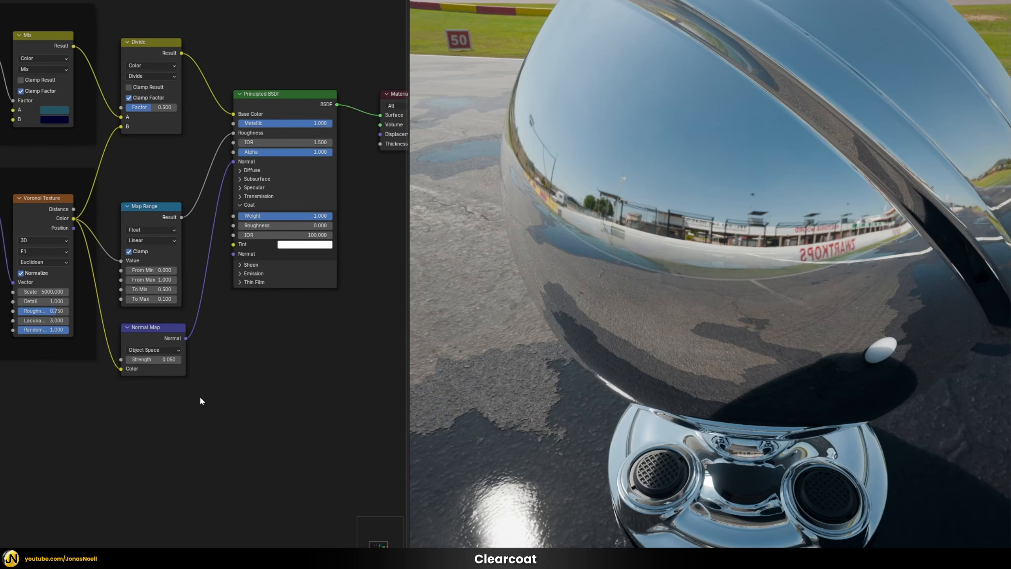
key(shift+a)
text(noi)
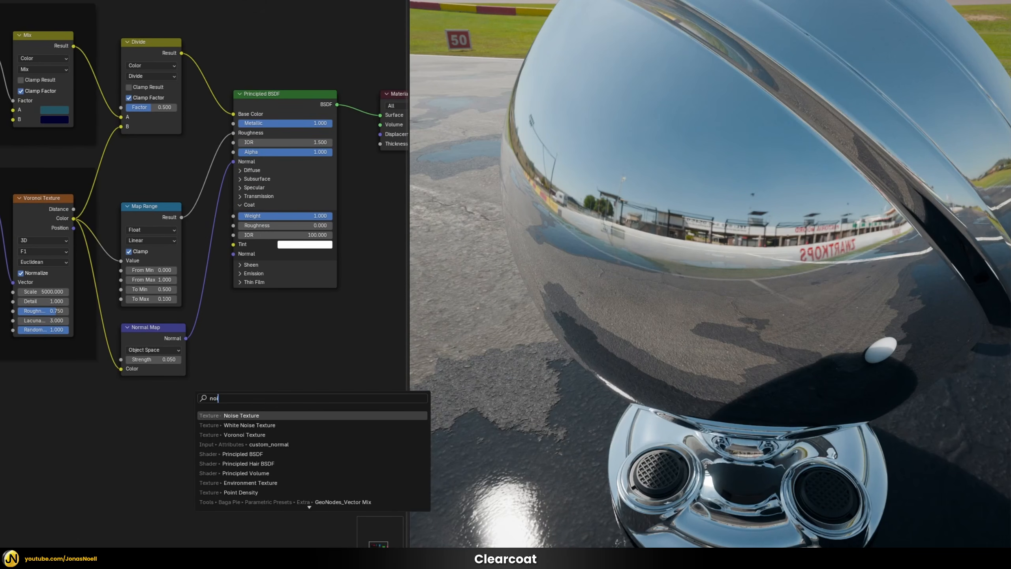
key(Return)
click(27, 394)
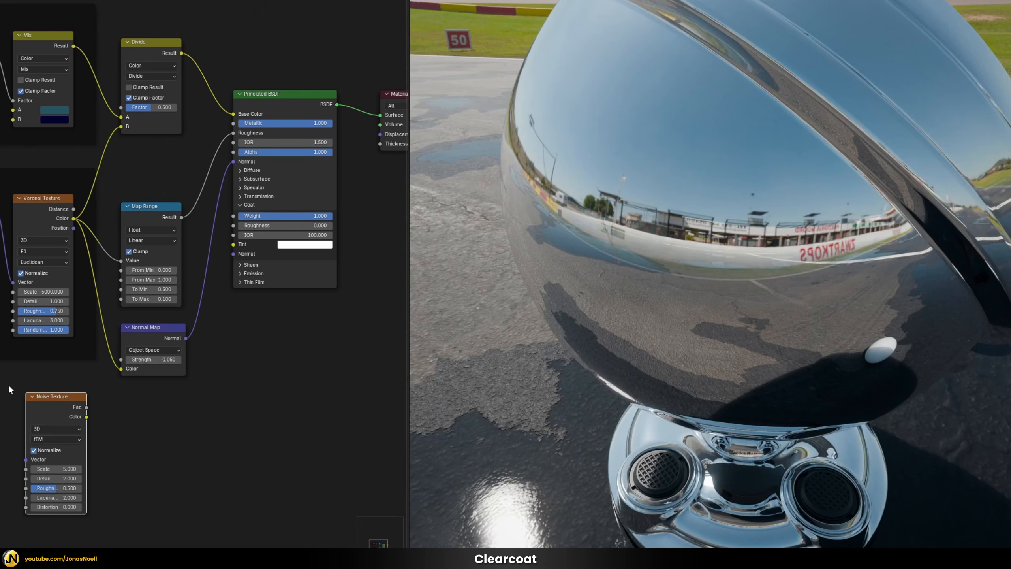
Add a Bump node below the Normal Map, feeding the noise Color into its Height and its Normal into the Coat Normal
click(137, 439)
key(shift+a)
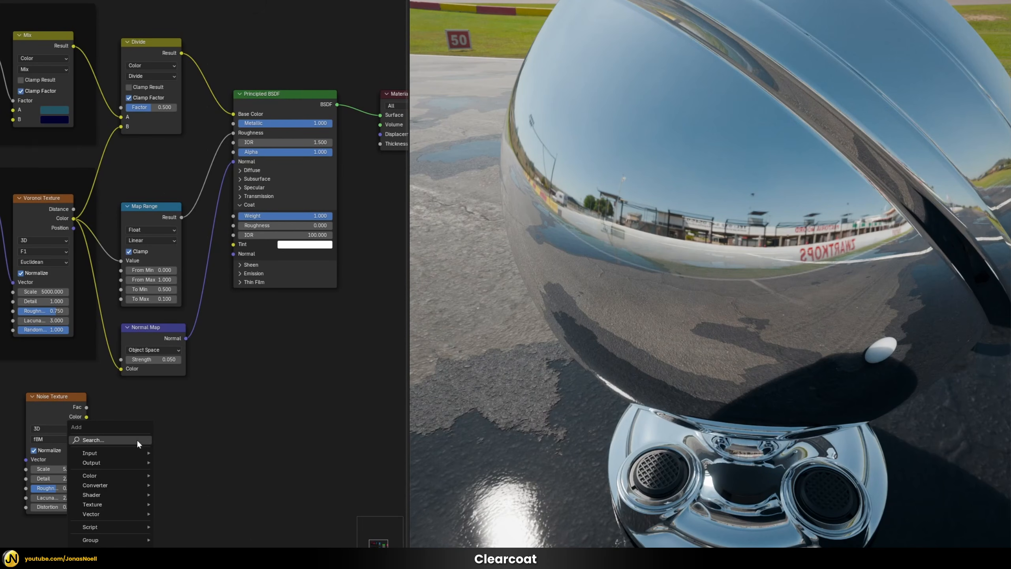
text(bu)
key(Return)
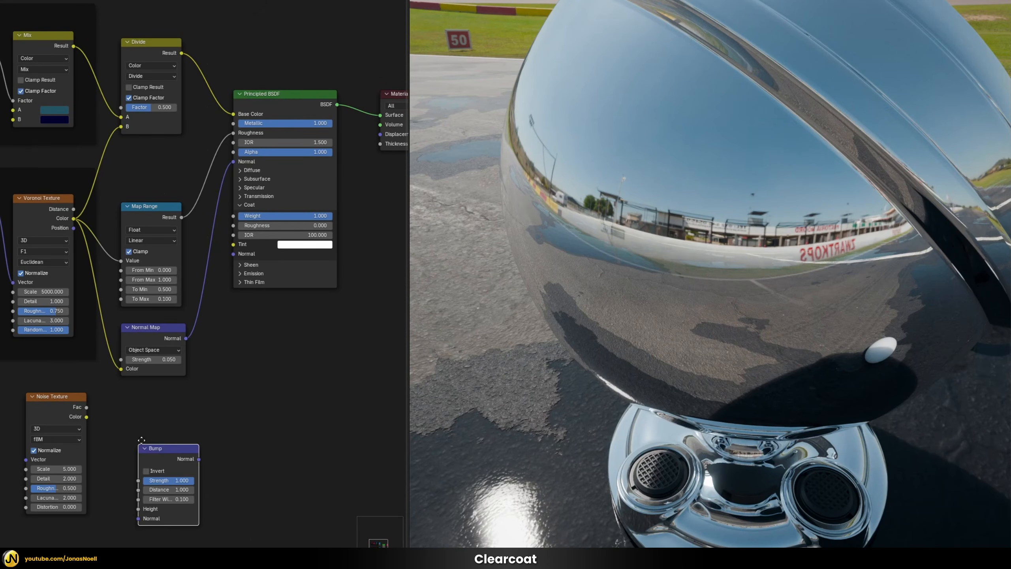
click(124, 394)
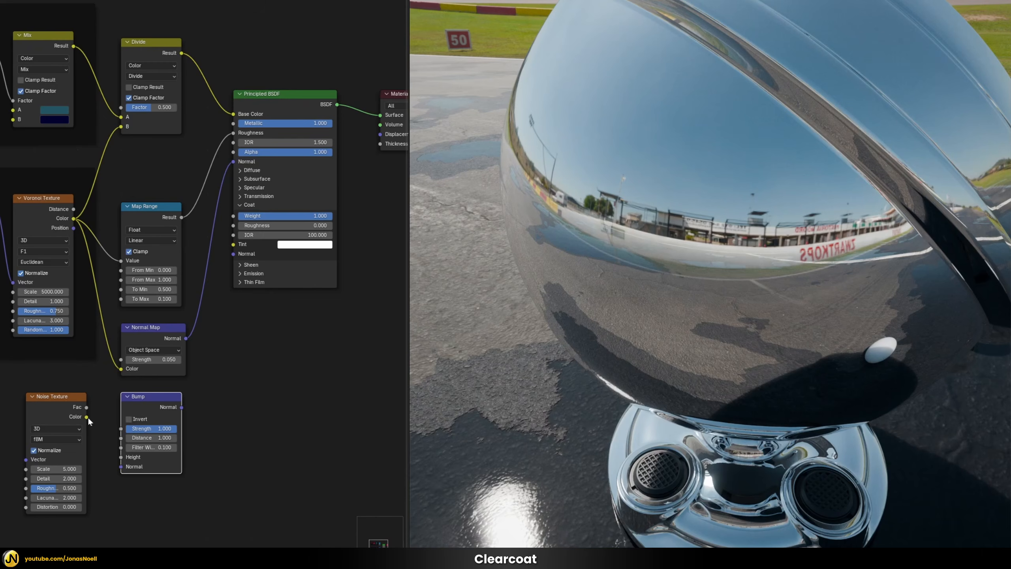
drag(91, 453, 119, 458)
drag(183, 407, 230, 259)
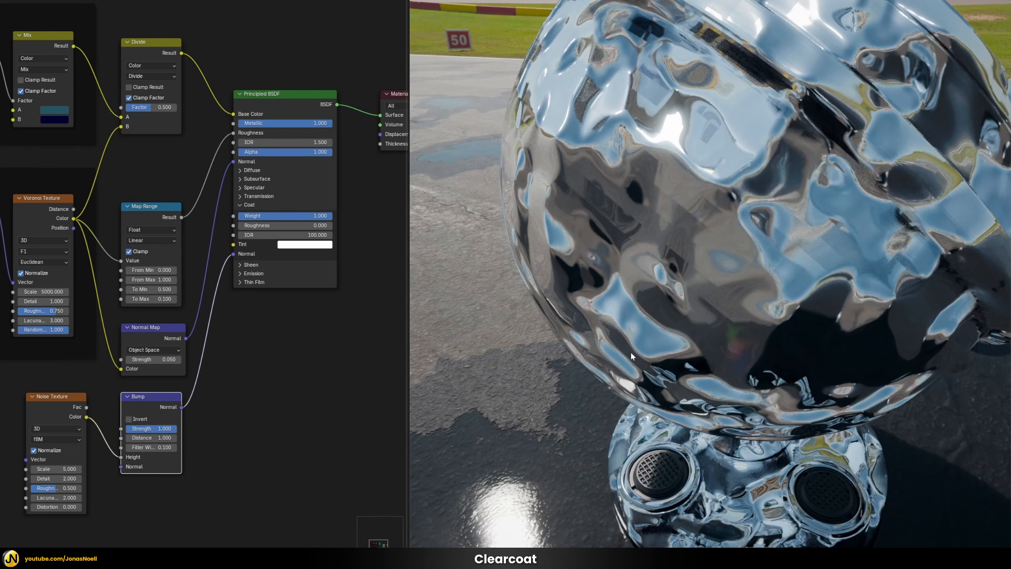
Add Texture Coordinate and Mapping nodes to the Noise Texture and set its Scale to 25 and Detail to 10
click(60, 398)
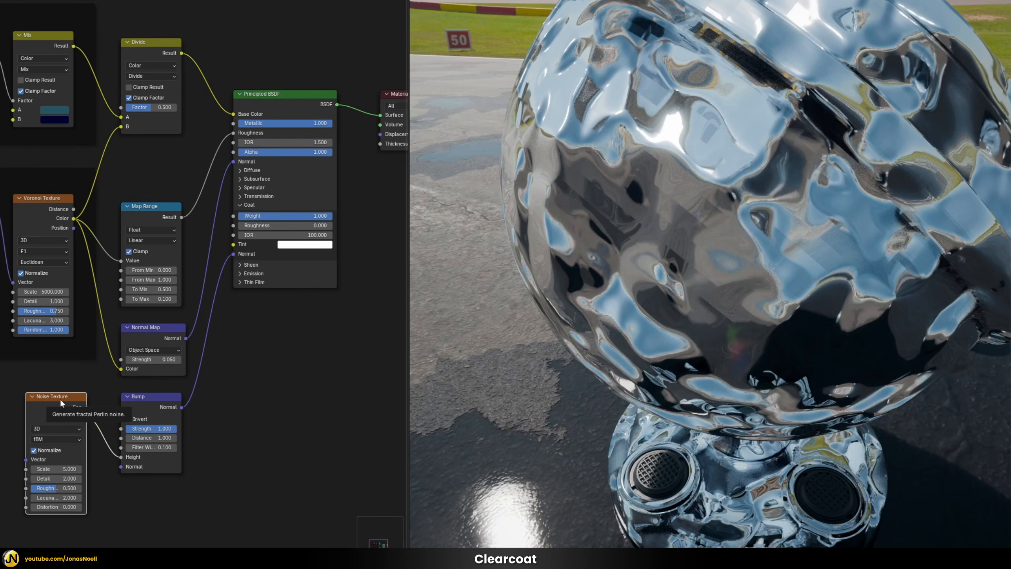
key(ctrl+t)
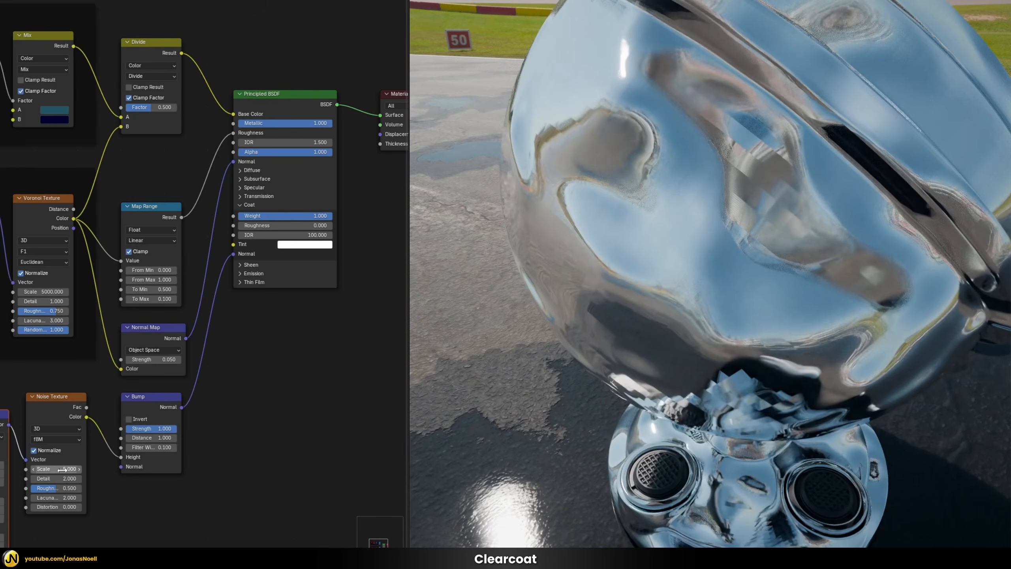
drag(59, 469, 66, 469)
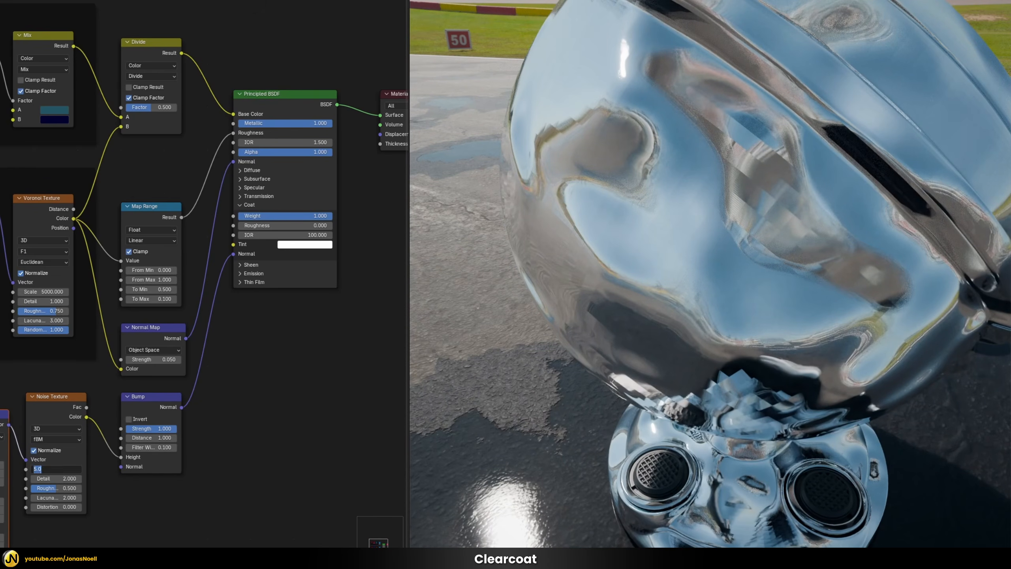
click(67, 469)
text(25)
key(Return)
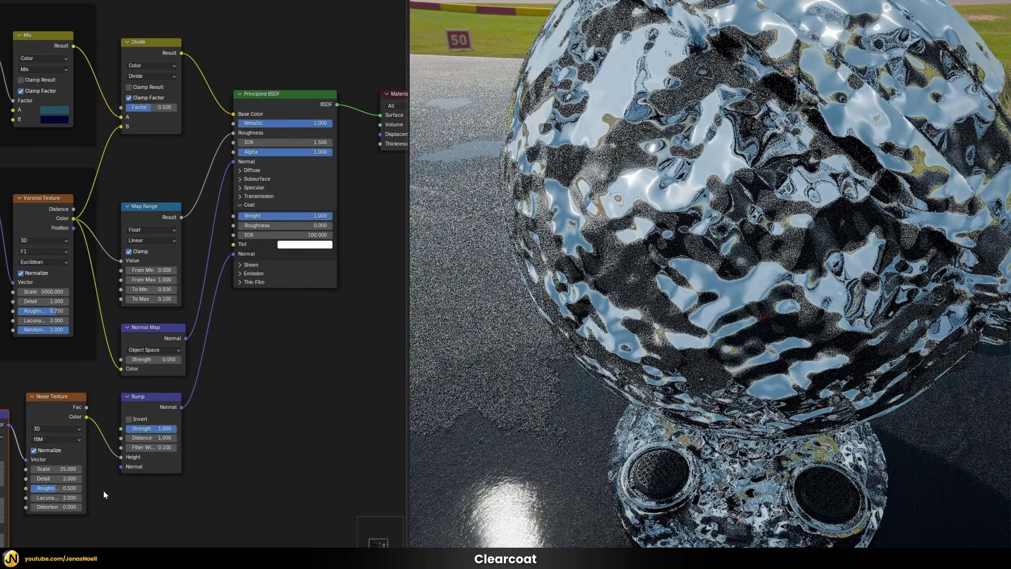
click(69, 478)
text(10)
key(Return)
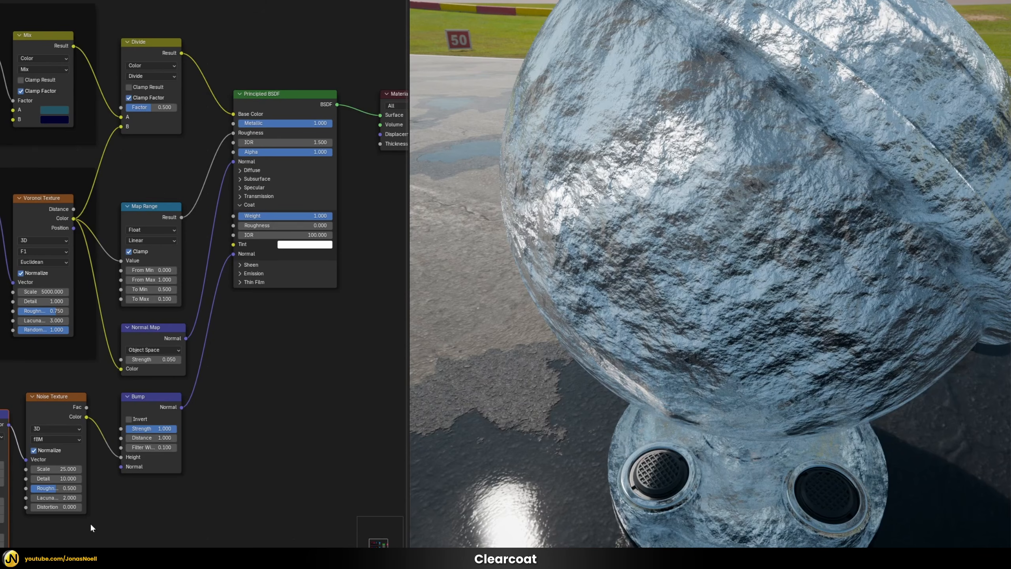
Reduce the Bump node's Strength to 0.01, trying 0.1 first
double_click(159, 429)
text(0.1)
key(Return)
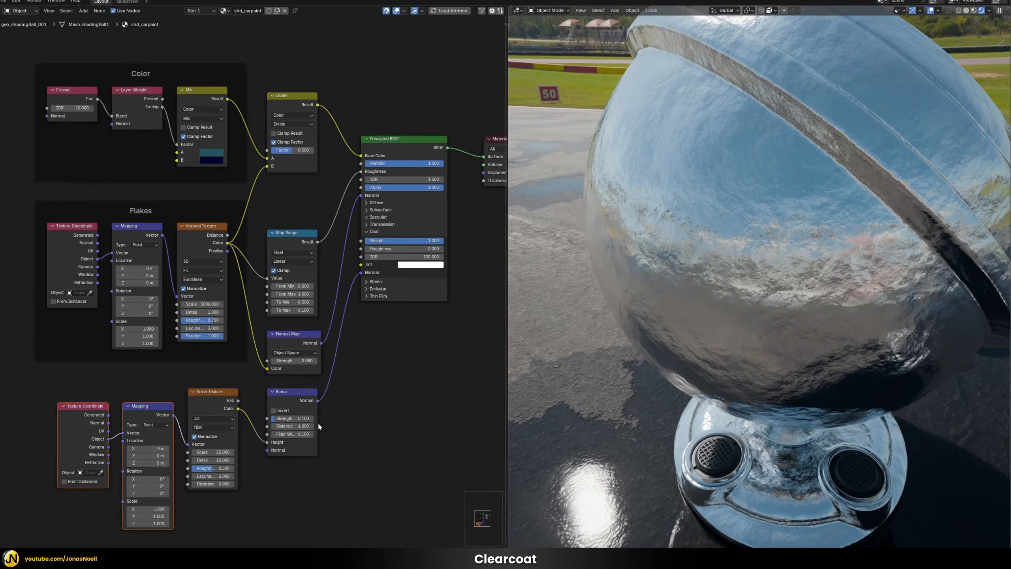
double_click(160, 428)
key(BackSpace)
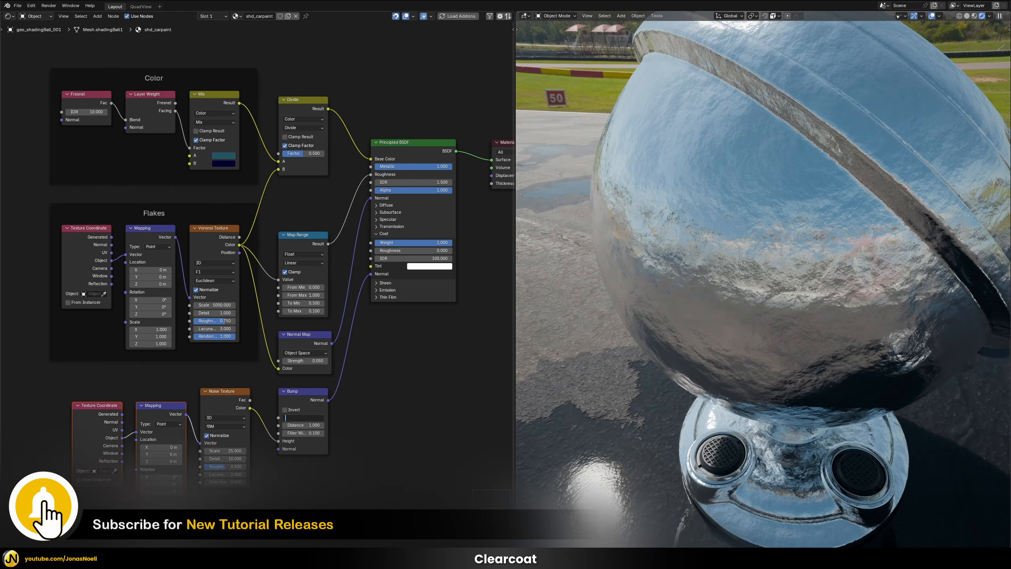
text(0.01)
key(Return)
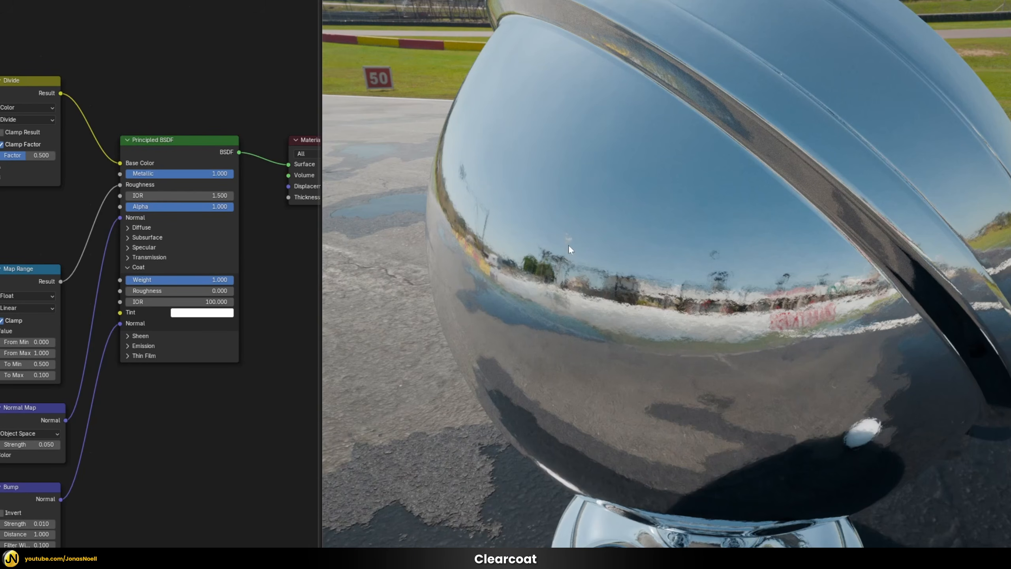
Set the Coat IOR back to 1.5 and check the bumped clearcoat close up and around the shader ball
click(179, 301)
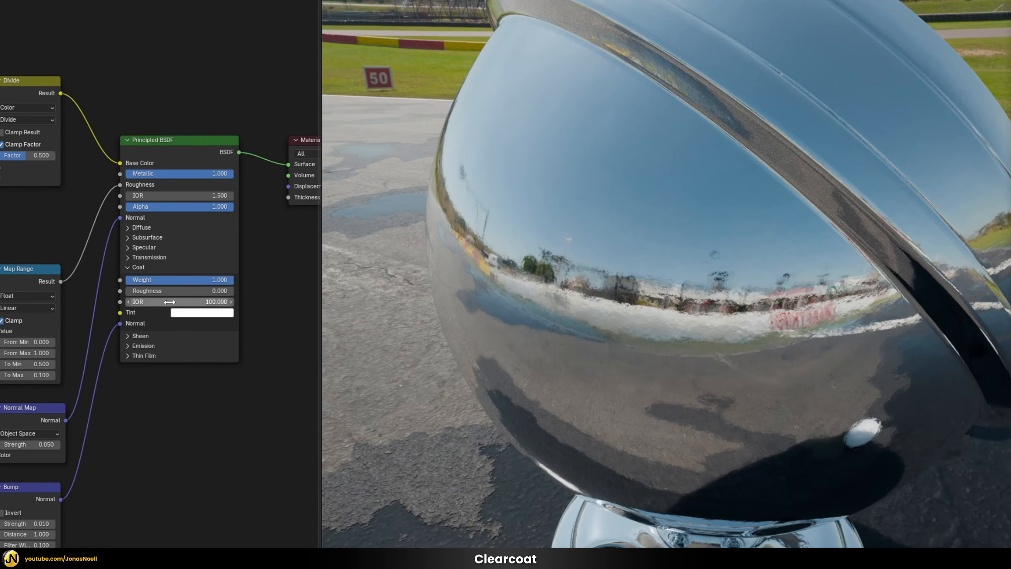
text(1)
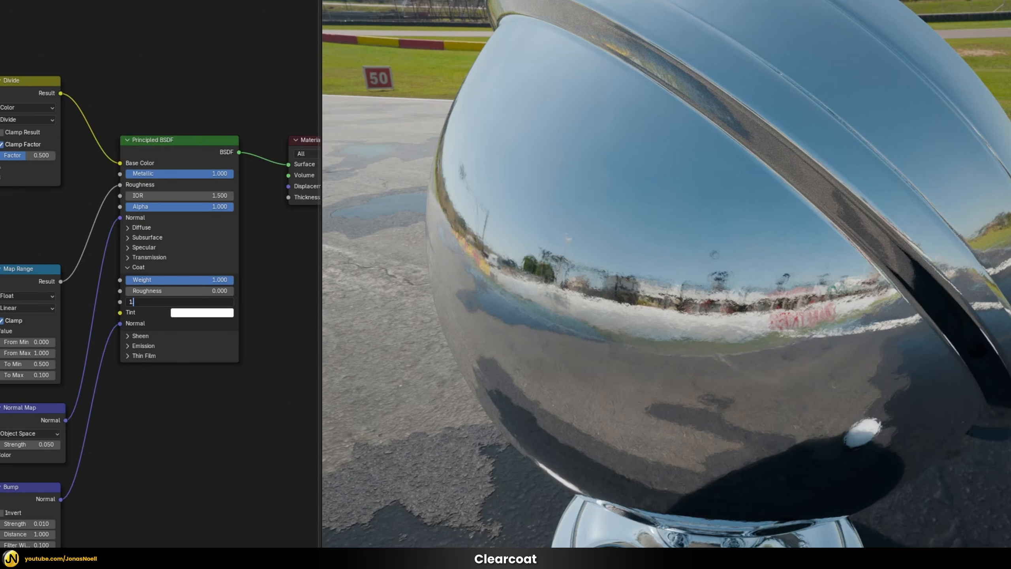
text(.5)
key(Return)
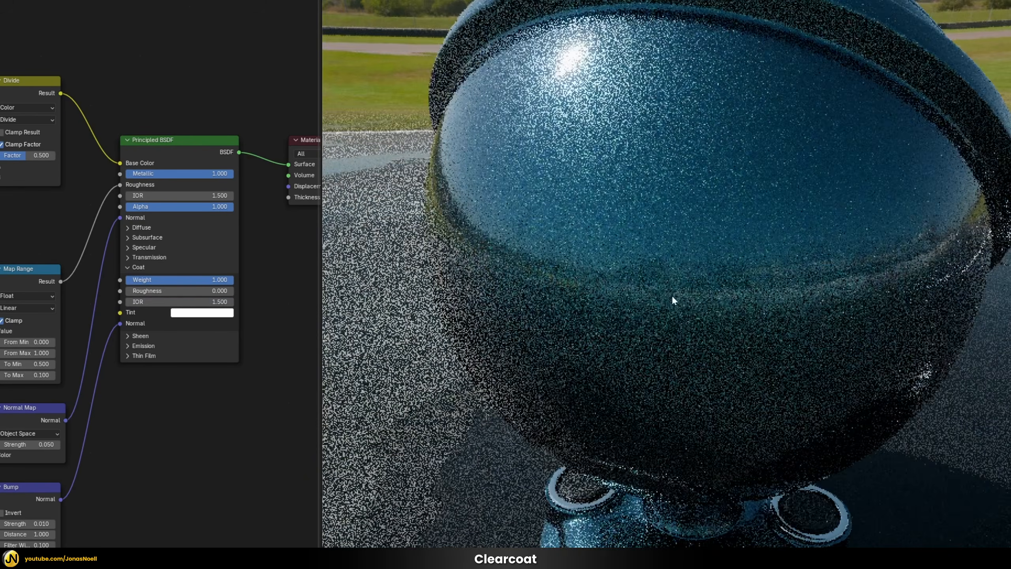
scroll(723, 271, up, 5)
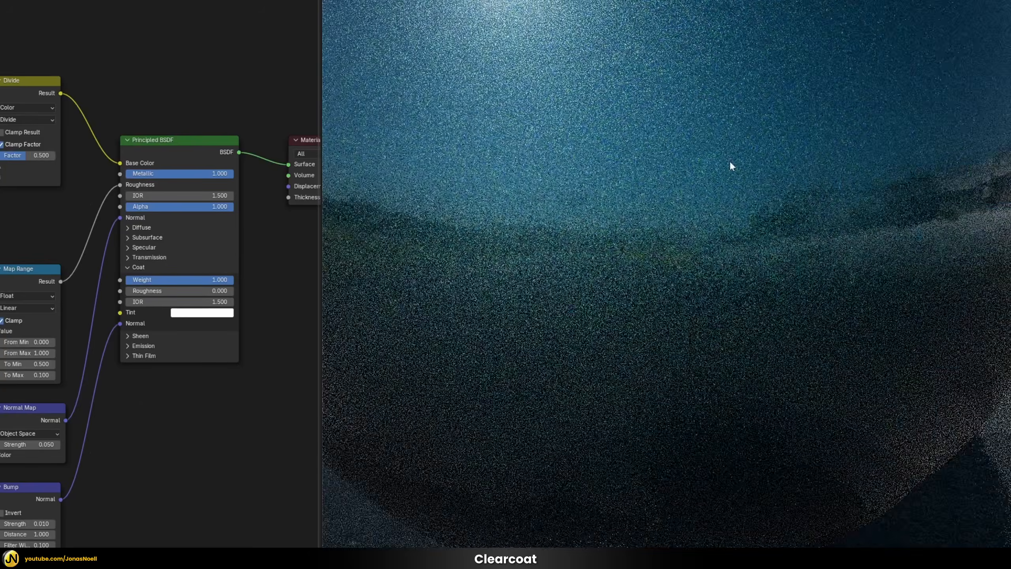
scroll(729, 161, down, 6)
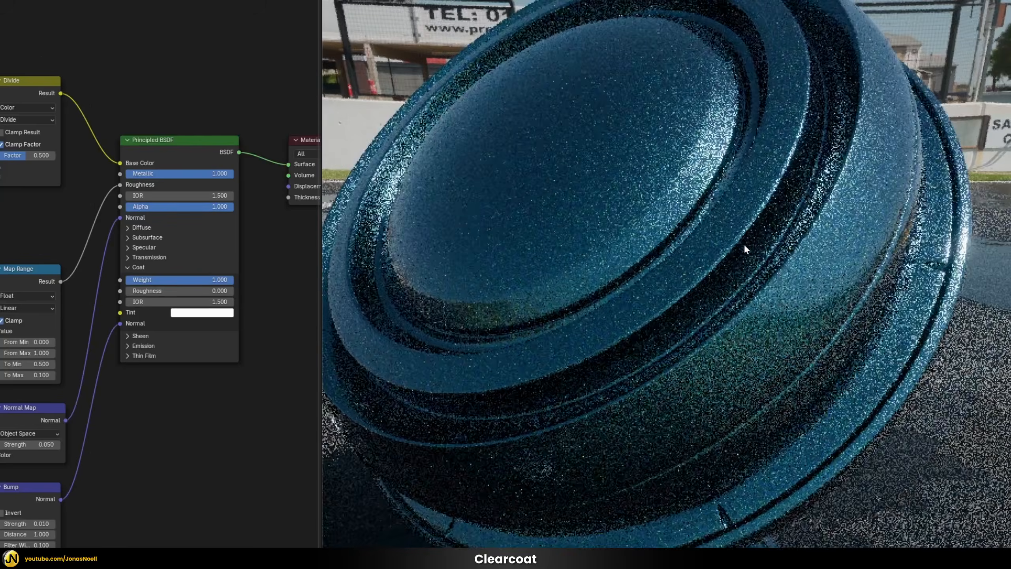
middle_drag(745, 249, 786, 275)
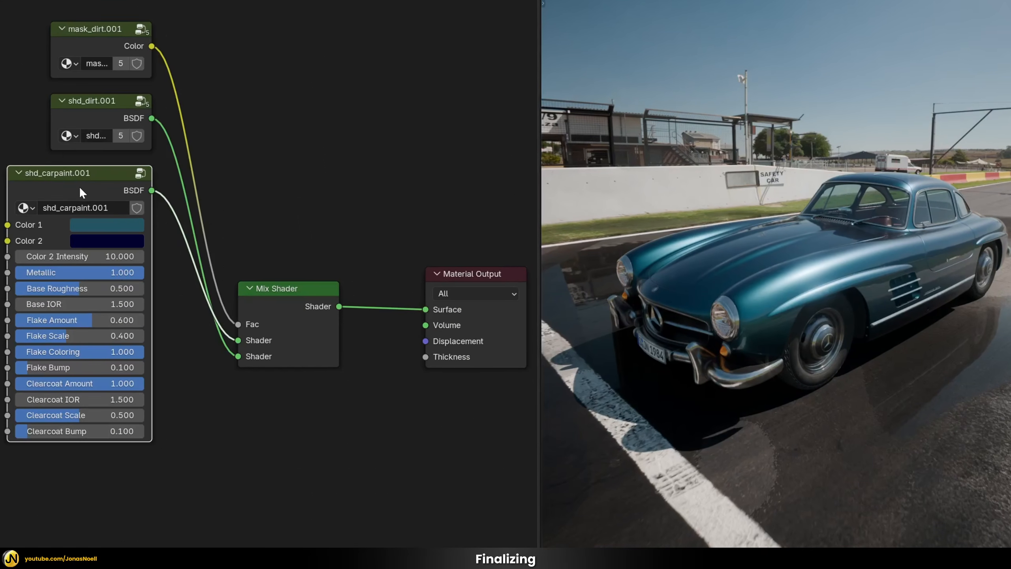
Look through the nodes inside the shd_carpaint.001 group and return to the car's main material
key(Tab)
scroll(165, 268, down, 8)
middle_drag(165, 289, 211, 289)
scroll(211, 290, down, 4)
key(Home)
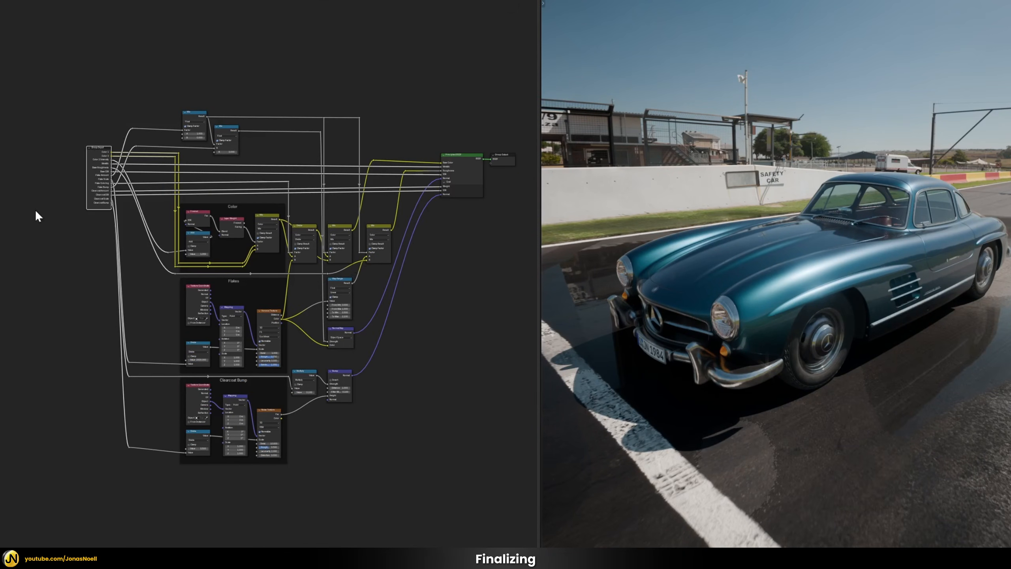
key(Tab)
scroll(217, 300, up, 6)
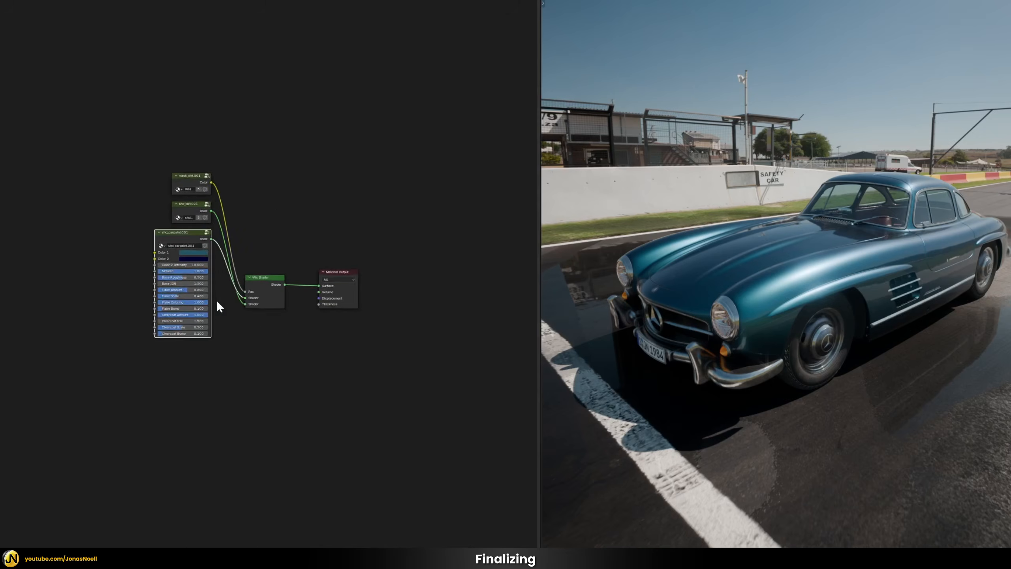
scroll(153, 305, up, 1)
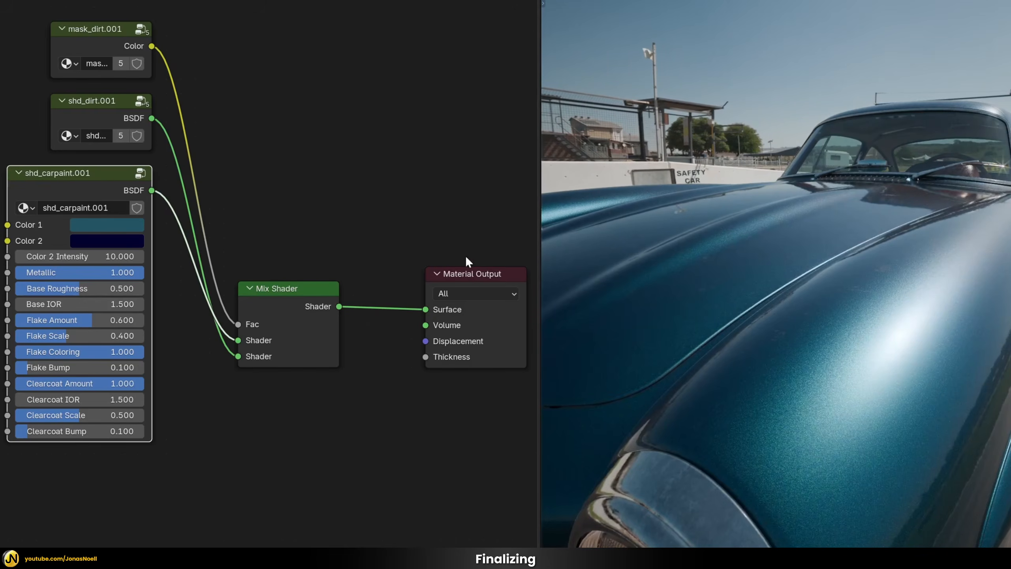
Try another Color 1 on the shd_carpaint.001 group and vary Color 2 Intensity, testing 27.8 and lowering it to about 5
click(116, 228)
drag(167, 100, 126, 68)
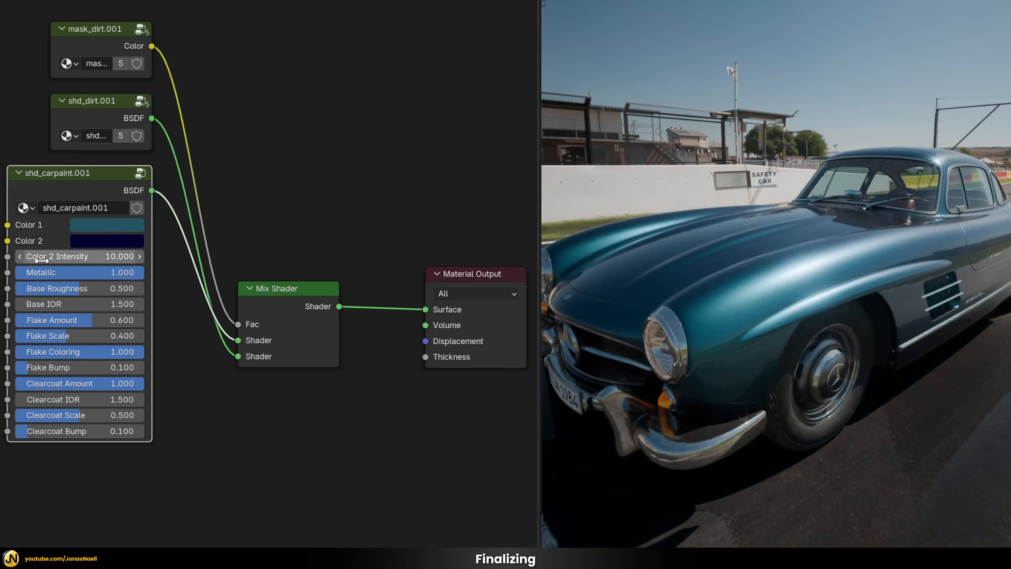
drag(42, 260, 159, 259)
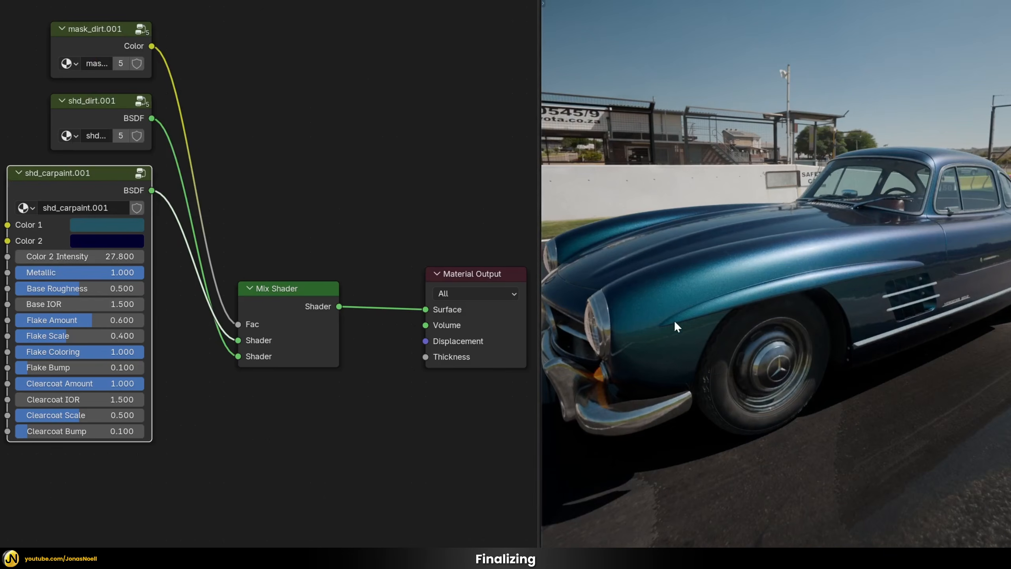
mouse_move(80, 256)
mouse_down()
mouse_move(119, 256)
mouse_move(61, 256)
mouse_up()
Test lower Metallic values on the shd_carpaint.001 group while viewing the car, and restore Metallic to 1
drag(123, 275, 32, 275)
middle_drag(637, 275, 672, 303)
drag(28, 273, 16, 273)
middle_drag(736, 234, 810, 228)
drag(32, 273, 144, 272)
middle_drag(792, 275, 807, 270)
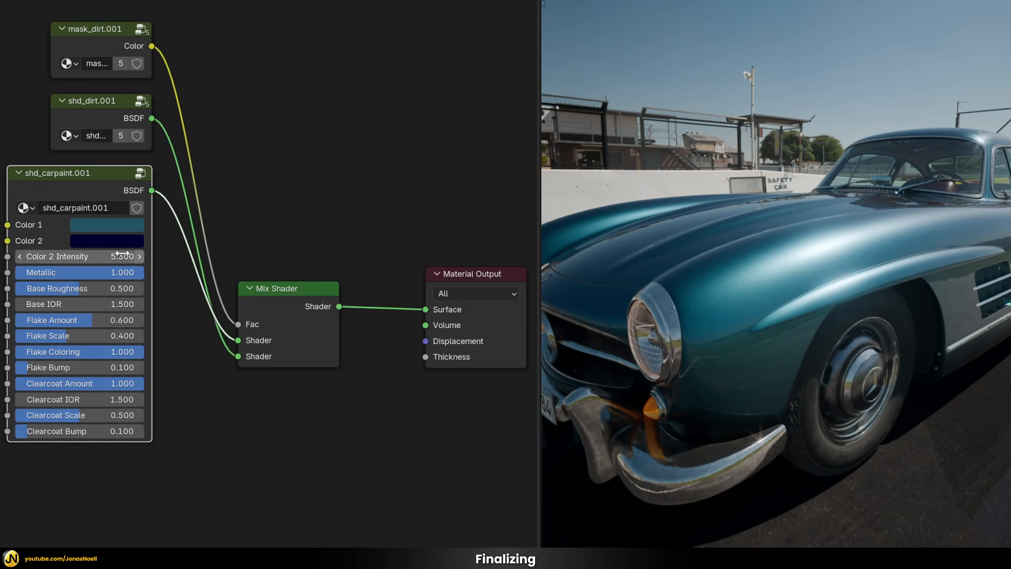
Set Base Roughness to 0.6, test Metallic 0.222 with Base IOR 3.7, and undo the Metallic and IOR changes
middle_drag(790, 284, 750, 274)
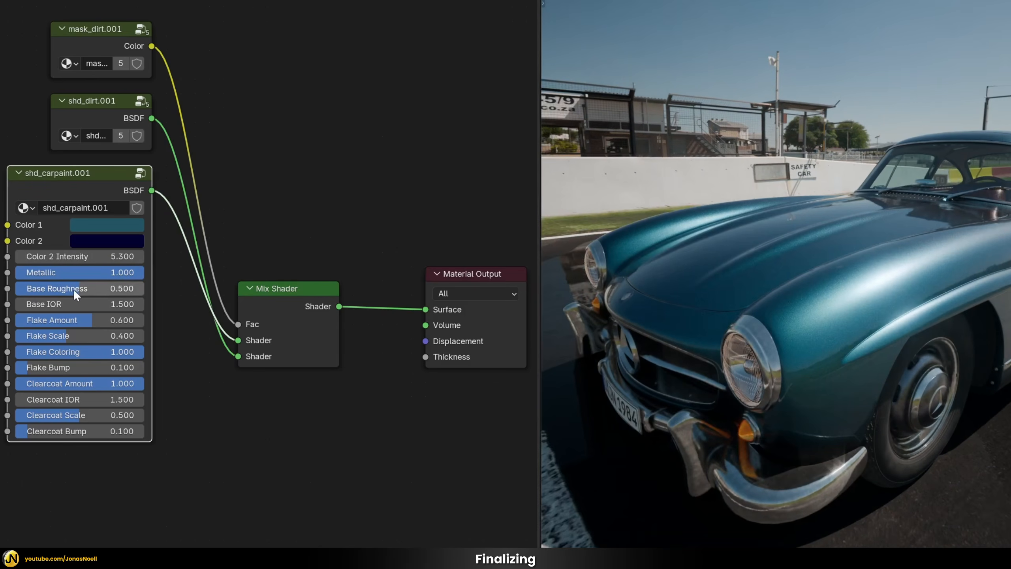
drag(80, 287, 27, 282)
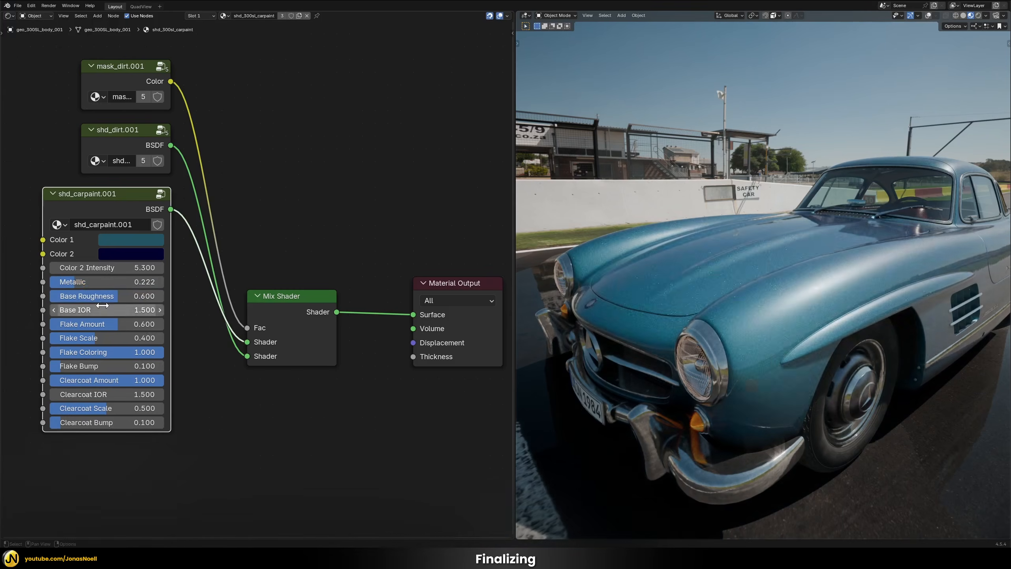
mouse_move(98, 306)
mouse_down()
mouse_move(142, 310)
mouse_move(96, 310)
mouse_move(116, 310)
mouse_move(107, 304)
mouse_up()
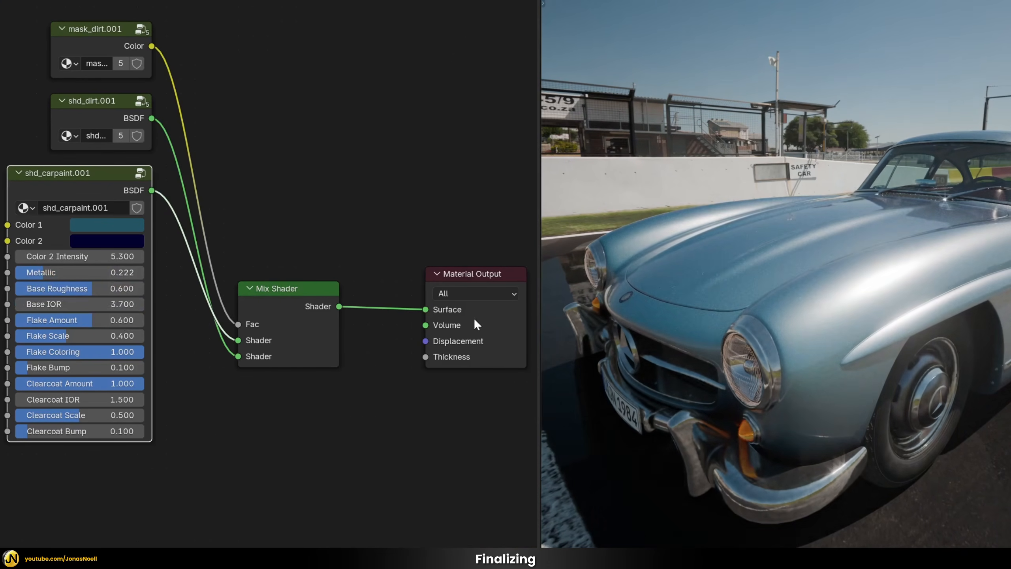
key(ctrl+z)
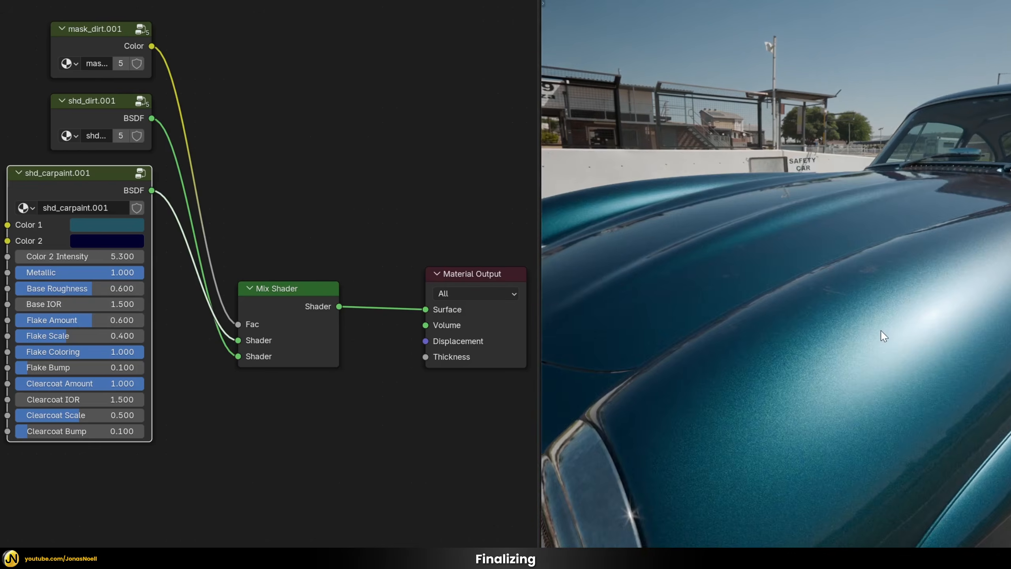
Set Flake Amount to 0.733, Flake Scale to 0.678 and Flake Coloring to 0 on the shd_carpaint.001 group
shift+middle_drag(881, 330, 862, 323)
scroll(863, 323, up, 2)
middle_drag(793, 372, 818, 373)
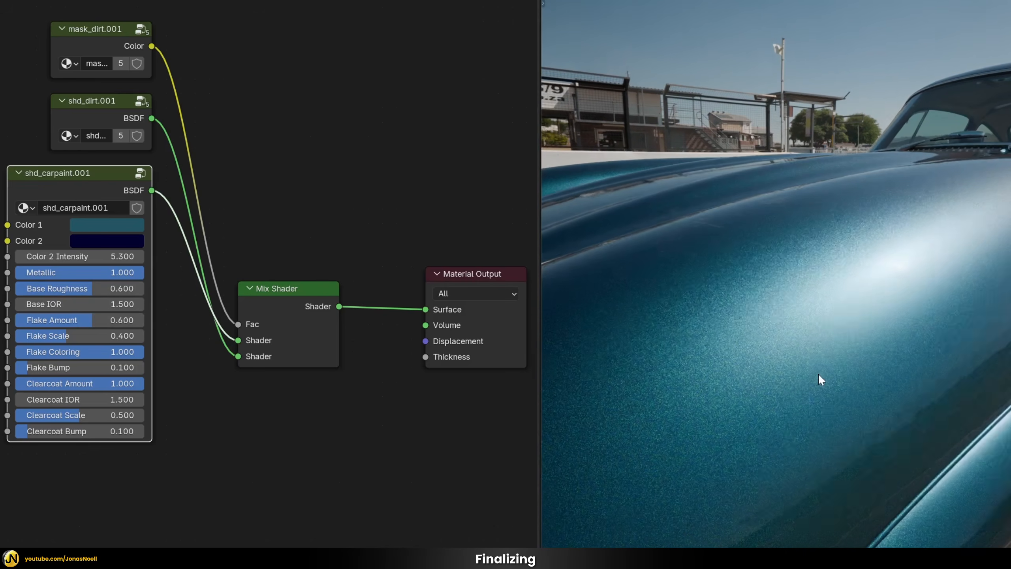
drag(87, 322, 47, 335)
drag(115, 335, 16, 349)
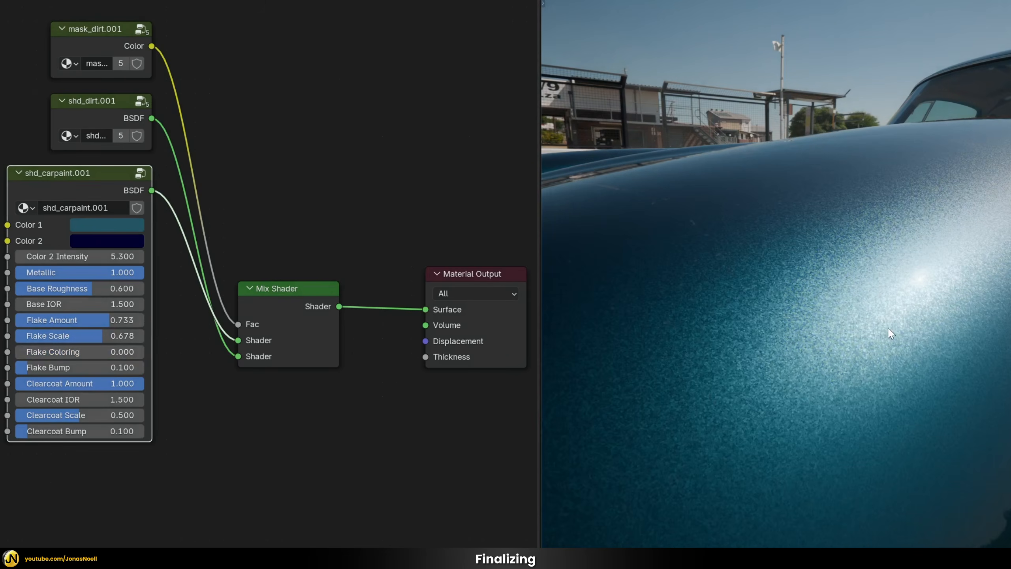
Set Flake Coloring to 0.956 and compare the flakes on the fender close up and from a distance
middle_drag(888, 328, 890, 326)
scroll(890, 327, up, 3)
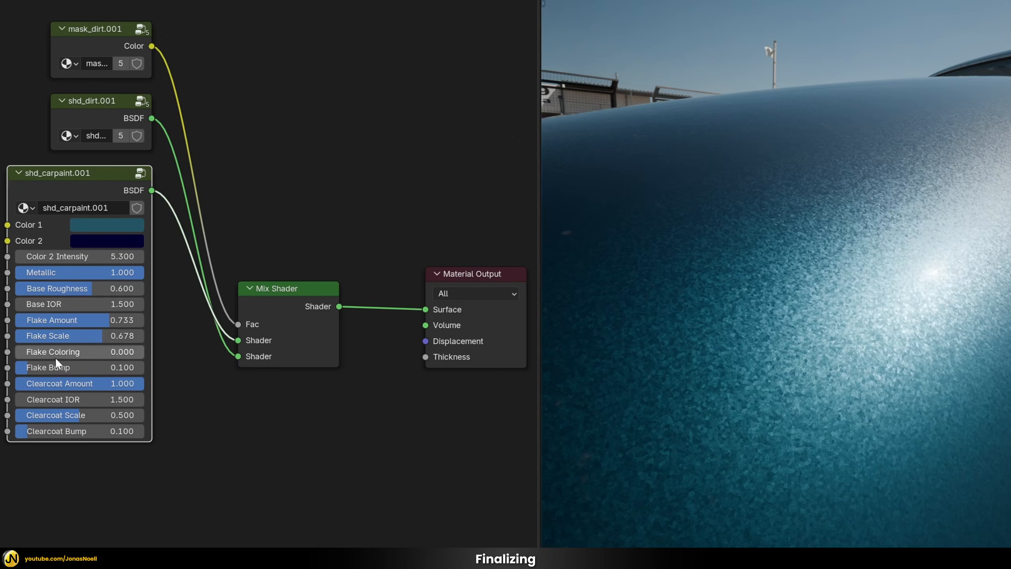
drag(25, 351, 123, 352)
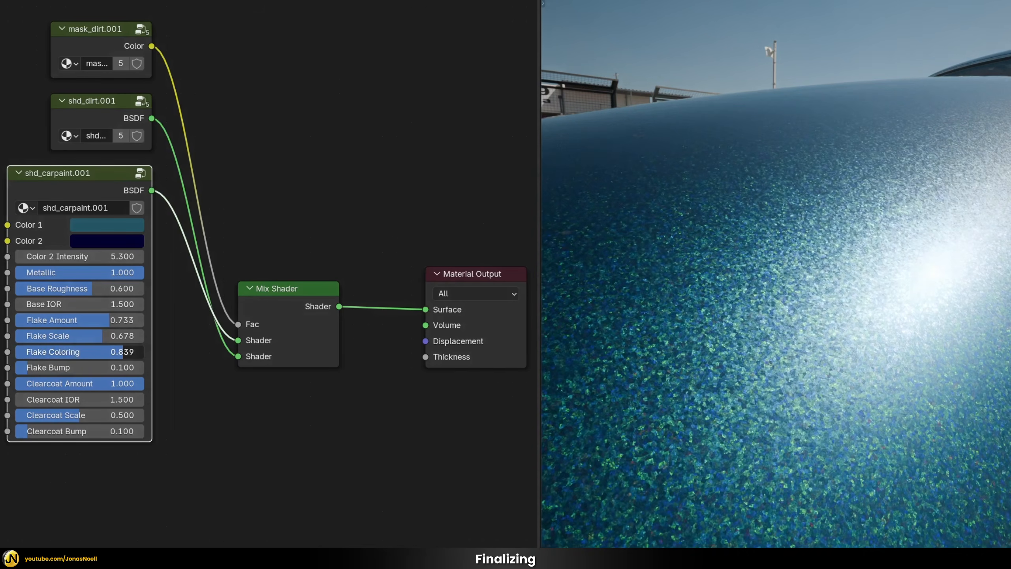
scroll(861, 368, down, 5)
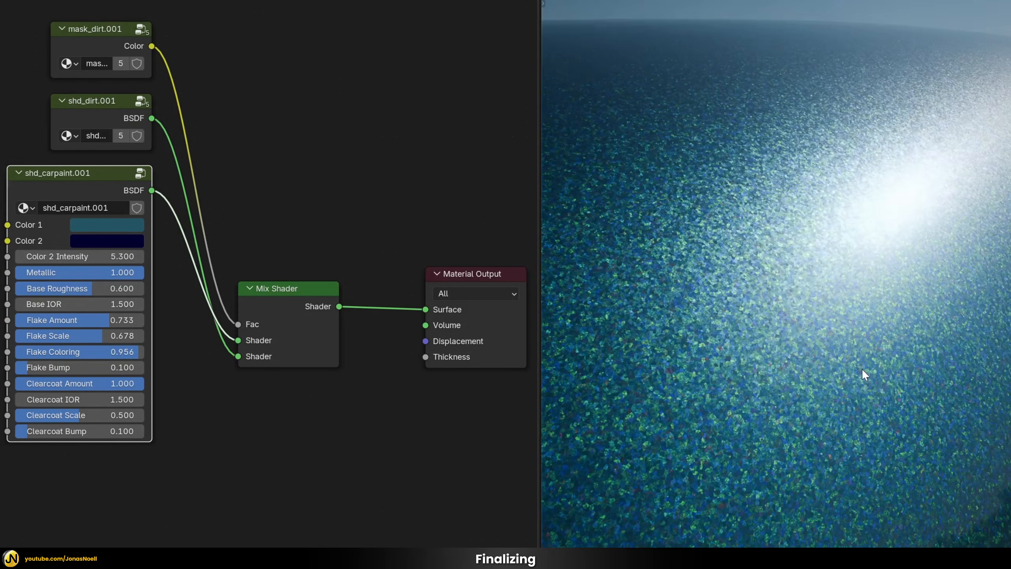
scroll(852, 367, down, 4)
scroll(834, 367, up, 4)
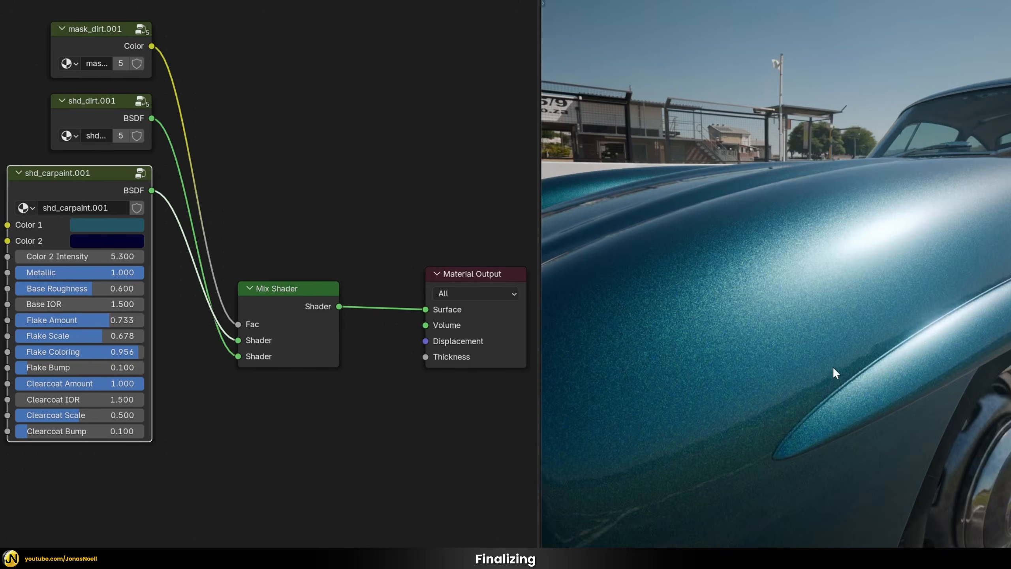
scroll(835, 367, down, 3)
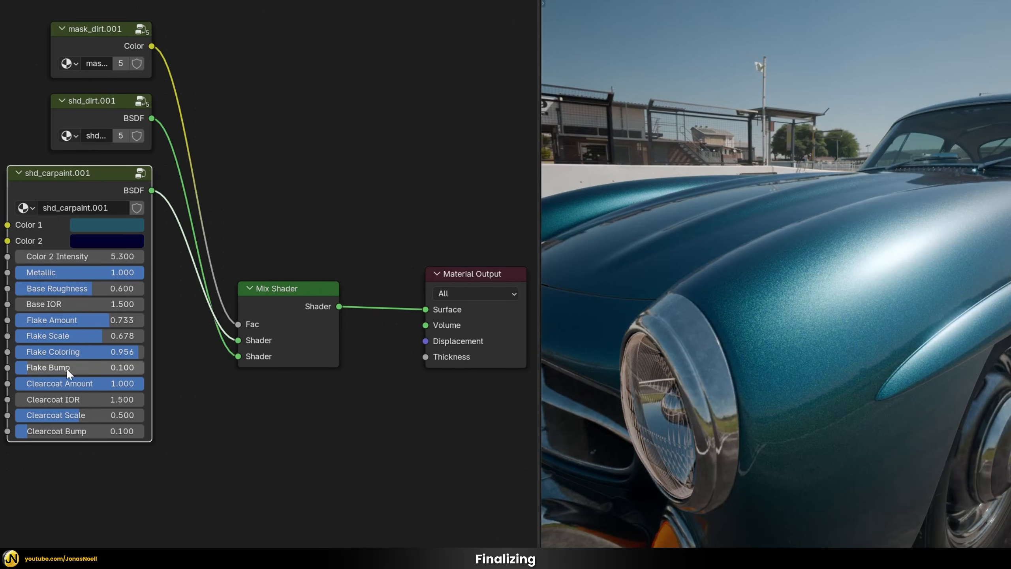
Try Flake Bump at 0.894 on the fender paint and undo the change
scroll(905, 344, up, 5)
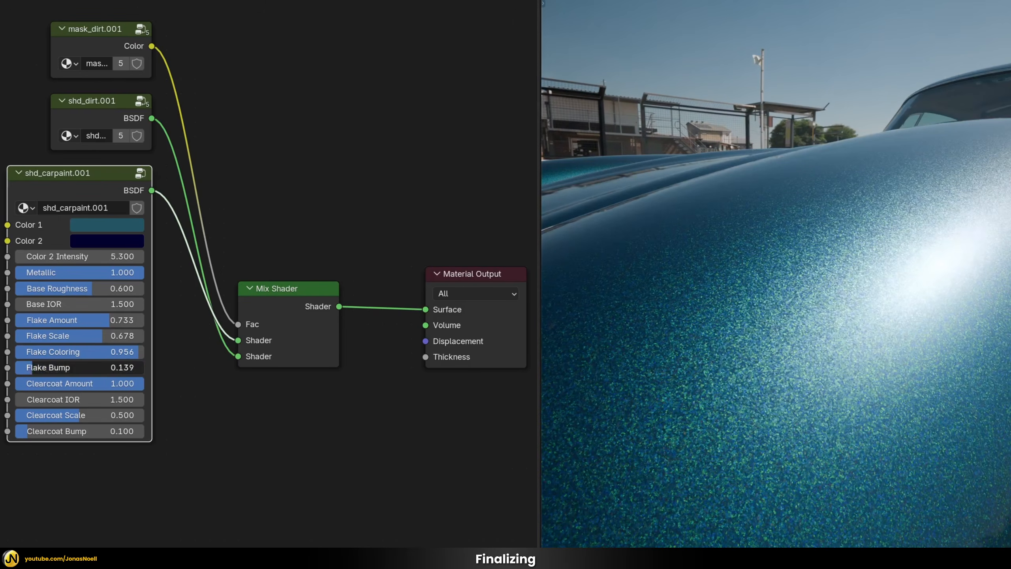
drag(32, 367, 130, 367)
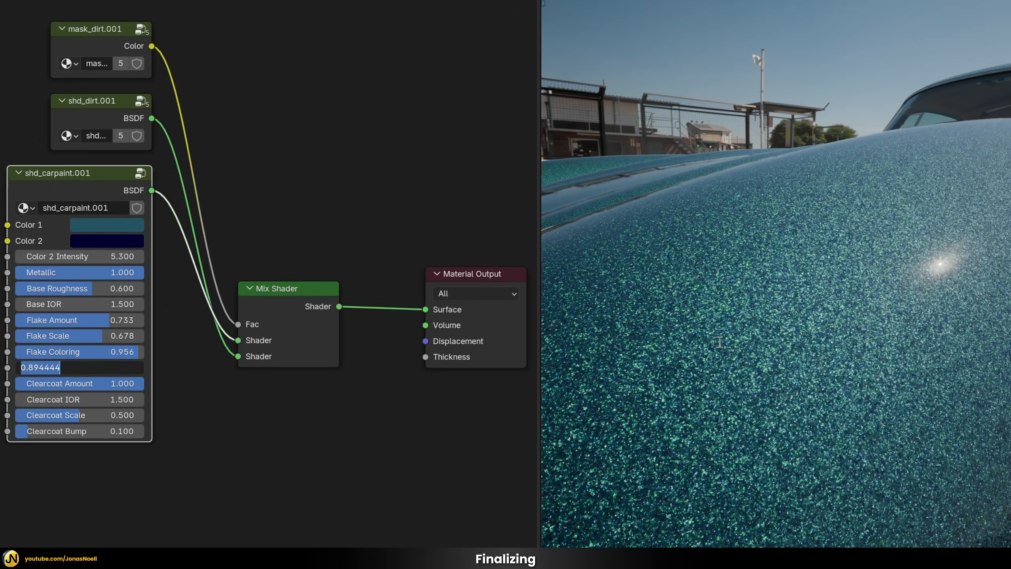
click(177, 373)
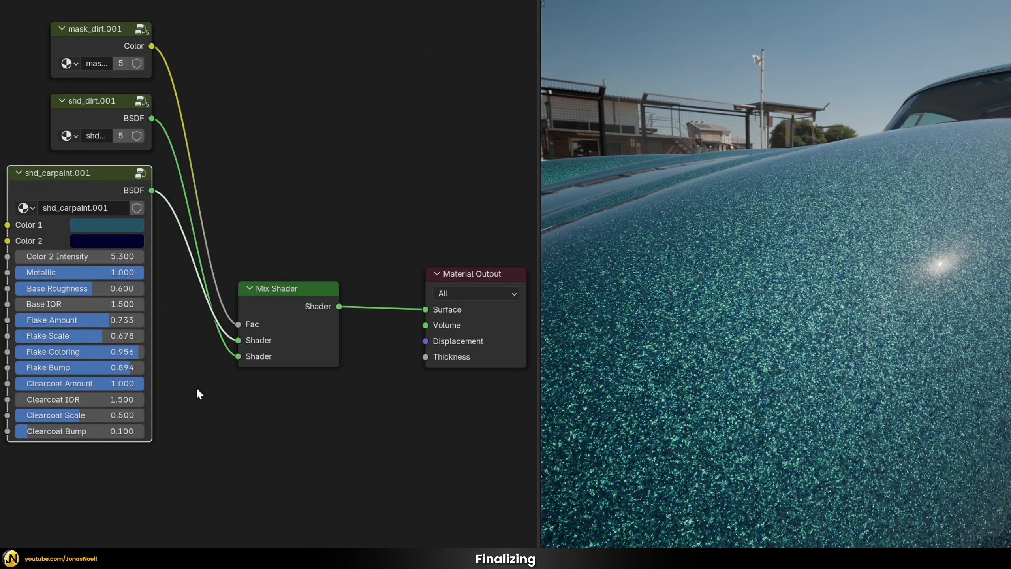
key(ctrl+z)
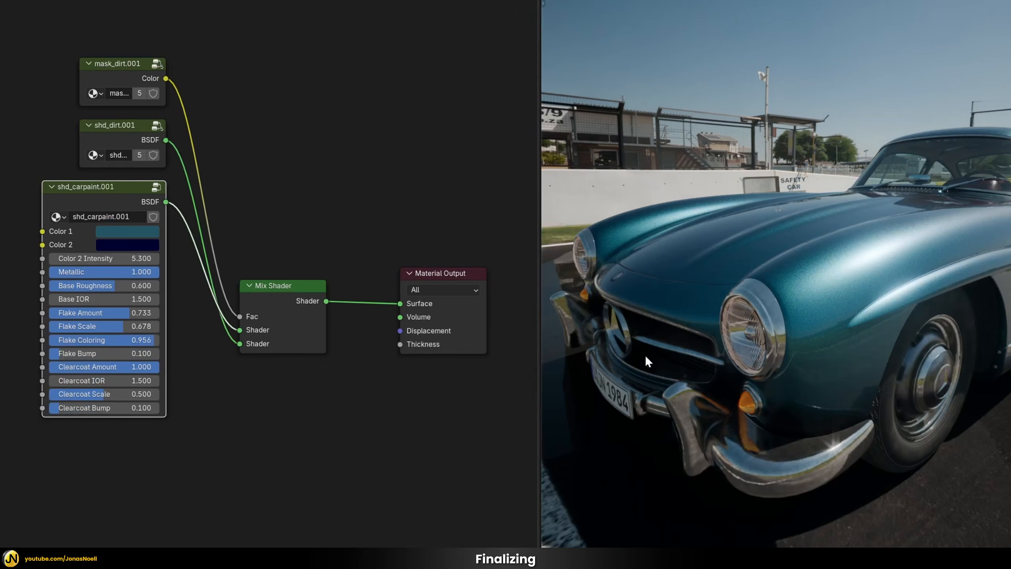
Test the paint with Clearcoat Amount 0, restore it to 1, and try the Clearcoat IOR setting
drag(155, 367, 49, 367)
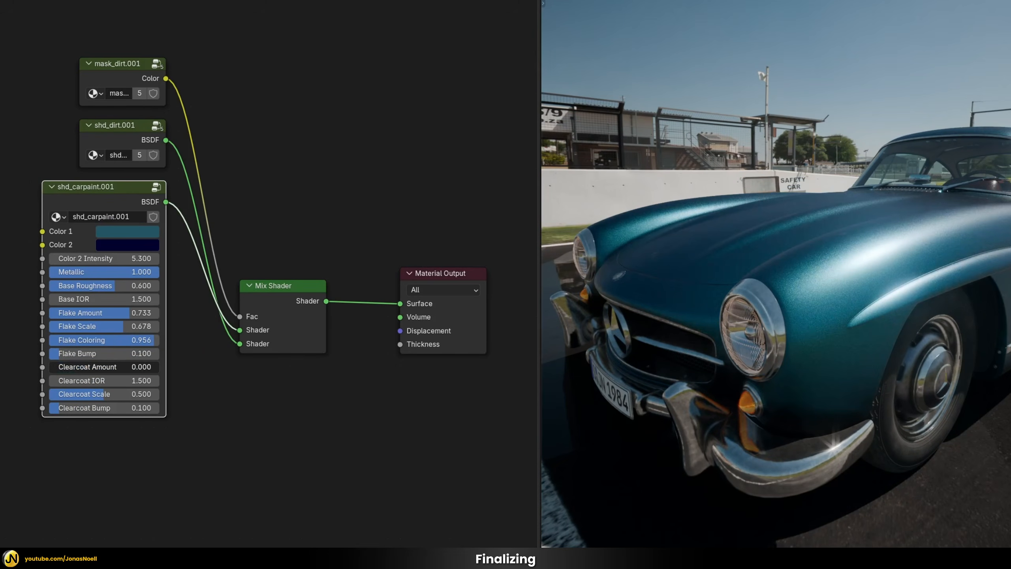
scroll(876, 373, up, 5)
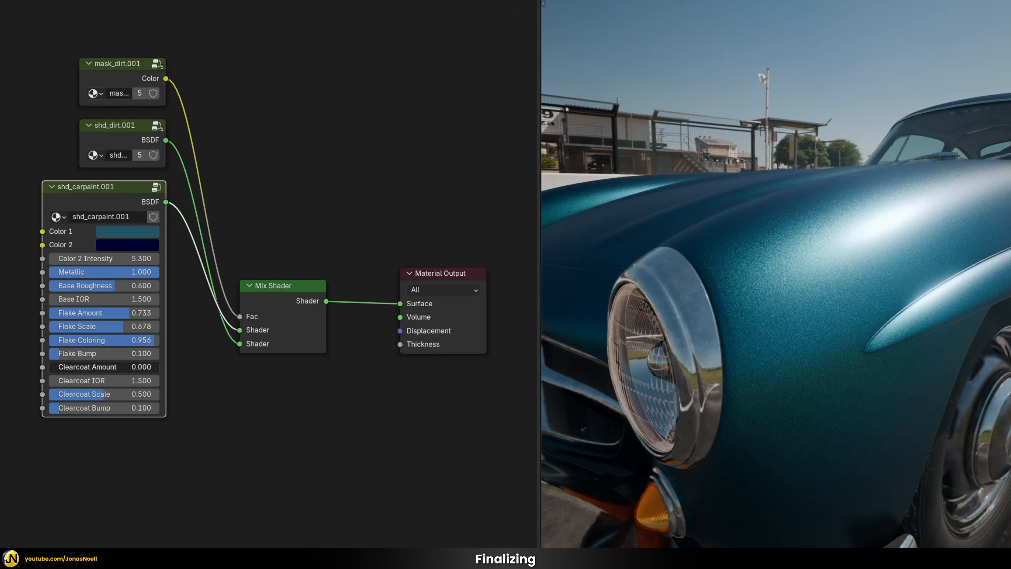
drag(50, 367, 158, 367)
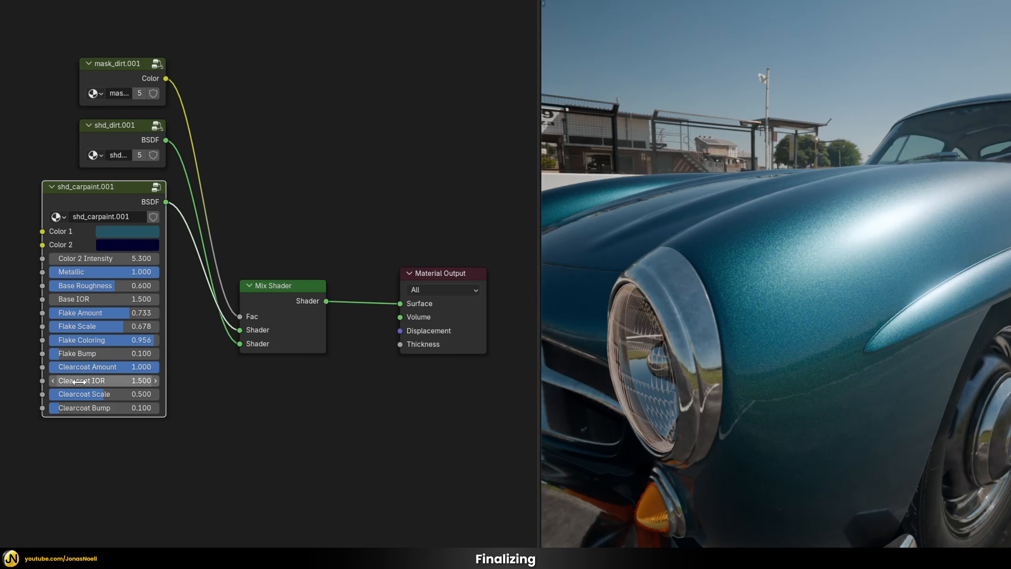
mouse_move(79, 382)
mouse_down()
mouse_move(119, 381)
mouse_move(80, 382)
mouse_up()
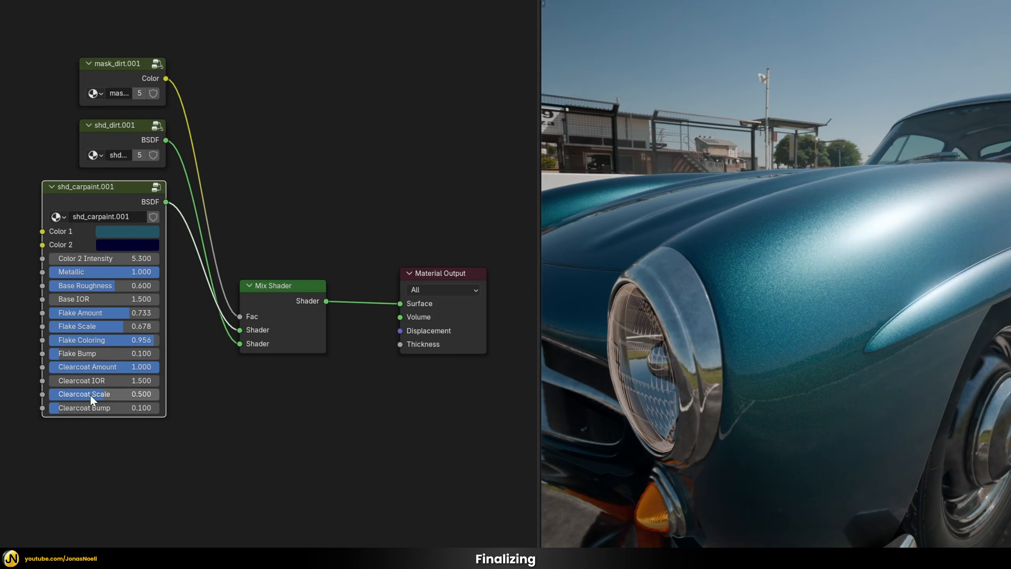
Test Clearcoat Scale at 0 and 1 and vary Clearcoat Bump, restoring them to 0.5 and 0.1
scroll(841, 433, up, 6)
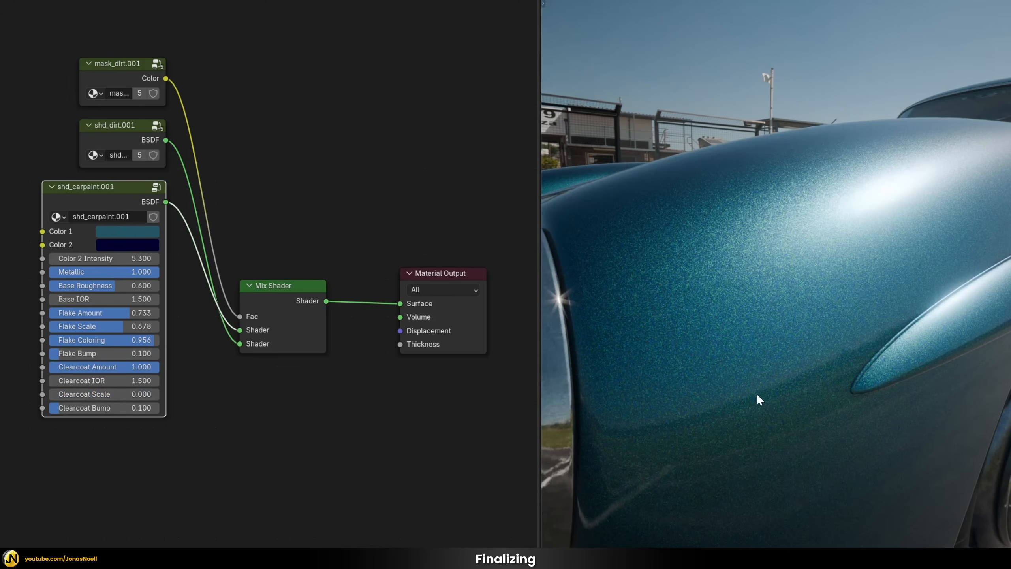
scroll(757, 396, up, 5)
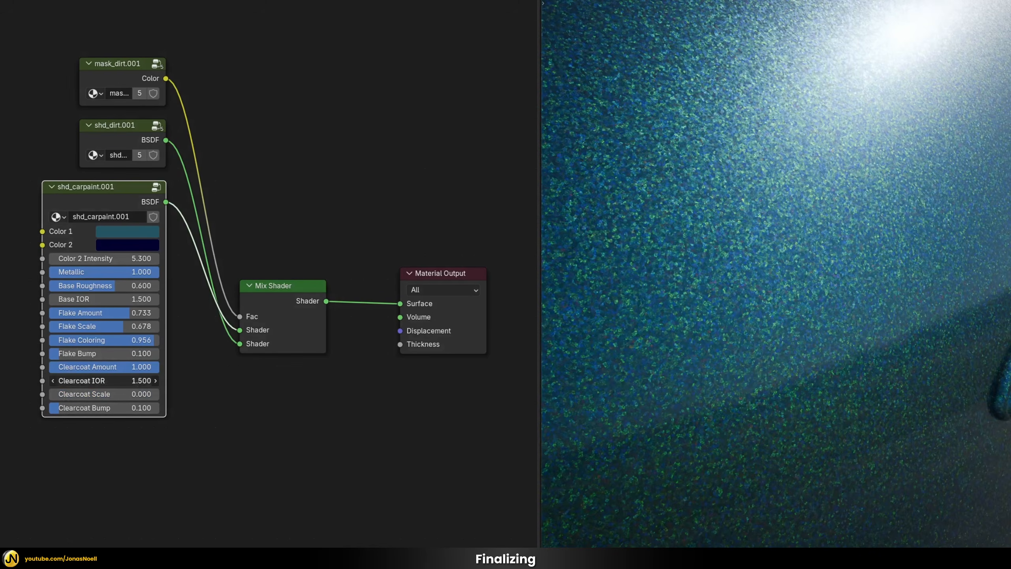
mouse_move(99, 381)
mouse_down()
mouse_move(119, 380)
mouse_move(98, 393)
mouse_up()
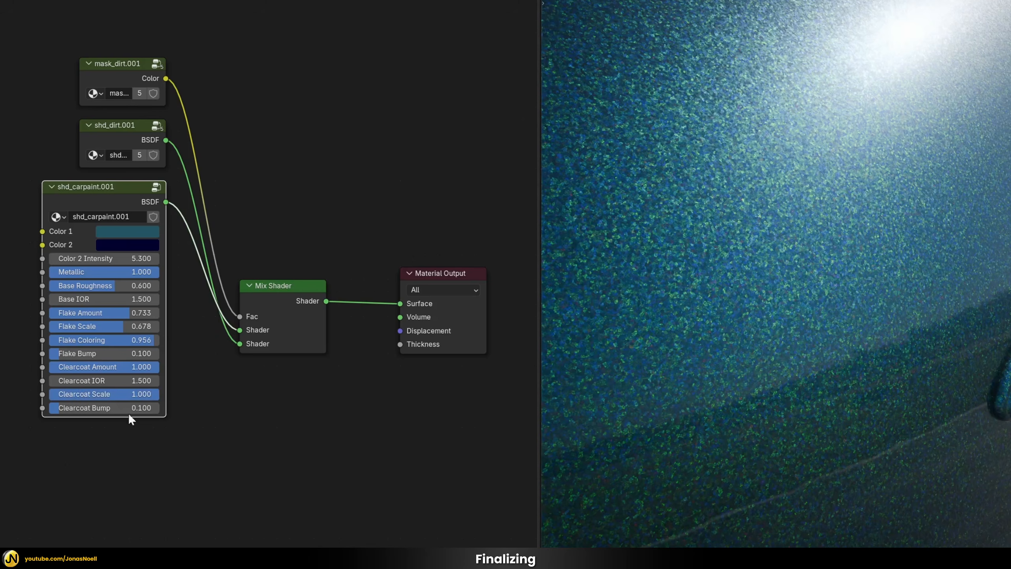
drag(76, 409, 132, 381)
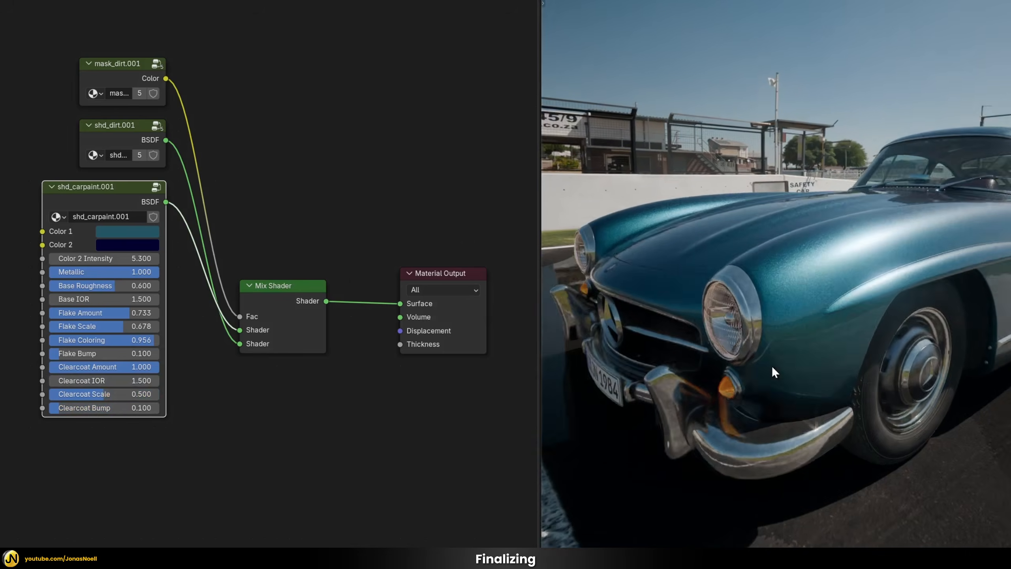
View the whole car, look through the nodes inside the shd_carpaint.001 group, and return to the main material
middle_drag(772, 365, 733, 362)
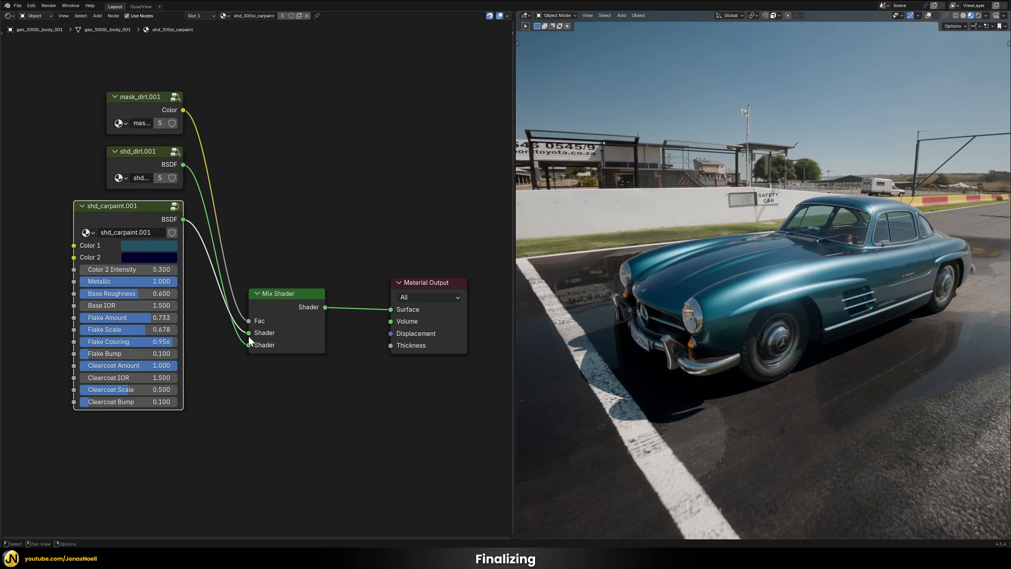
middle_drag(951, 343, 932, 355)
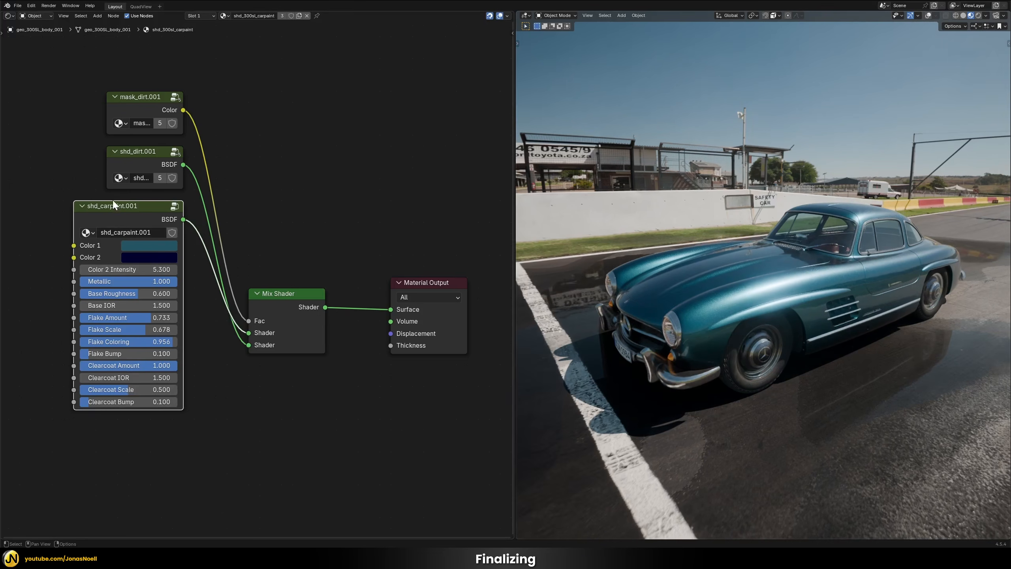
key(Tab)
scroll(299, 216, down, 5)
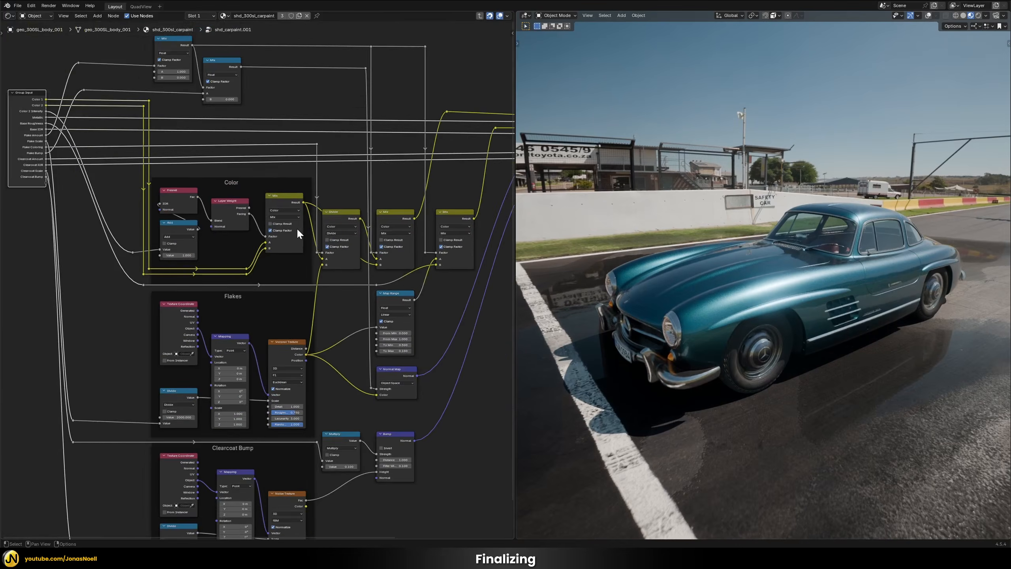
key(Tab)
scroll(224, 258, up, 4)
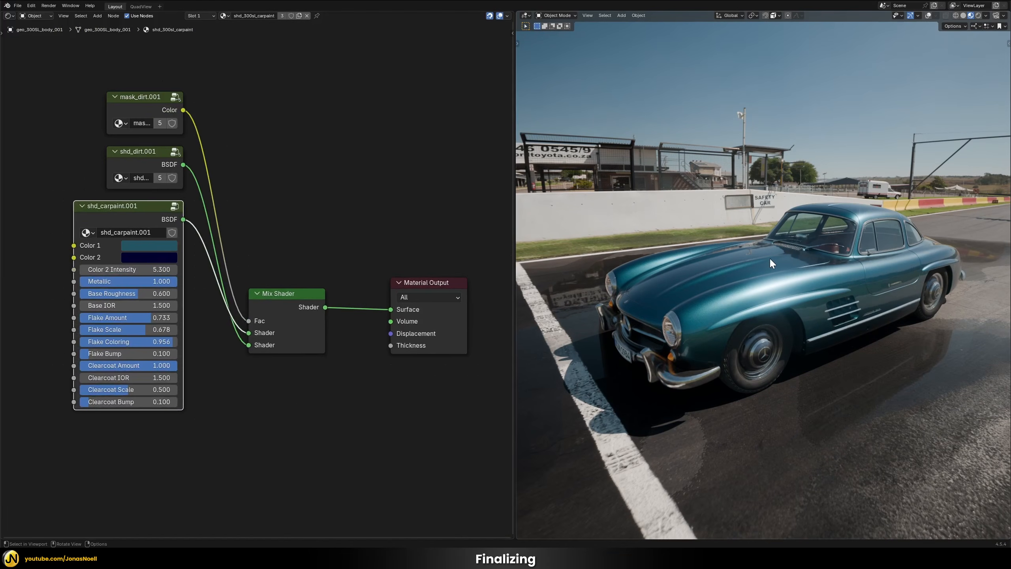
middle_drag(769, 257, 762, 262)
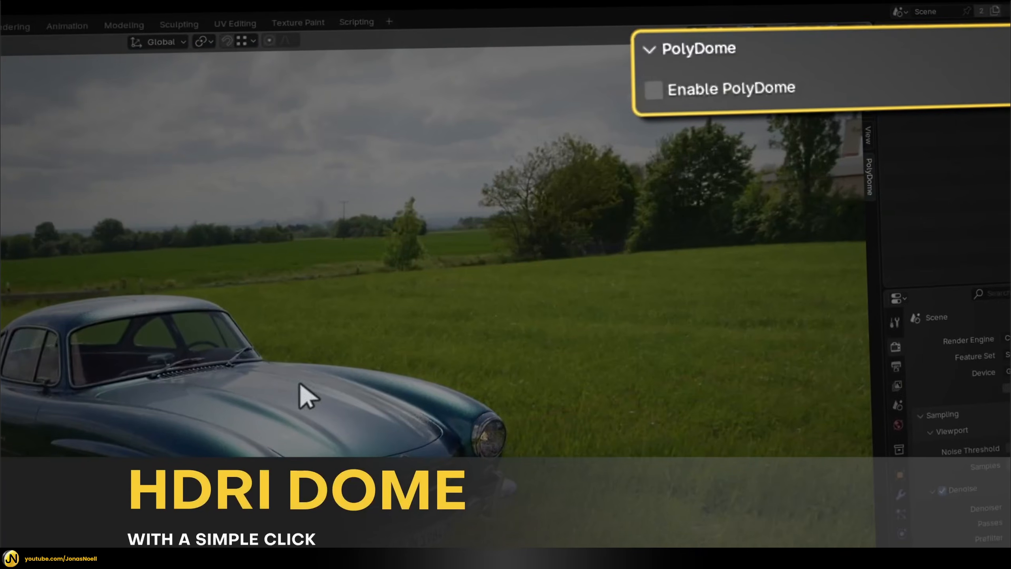
Enable PolyDome for the scene and rotate its dome around the car
click(655, 88)
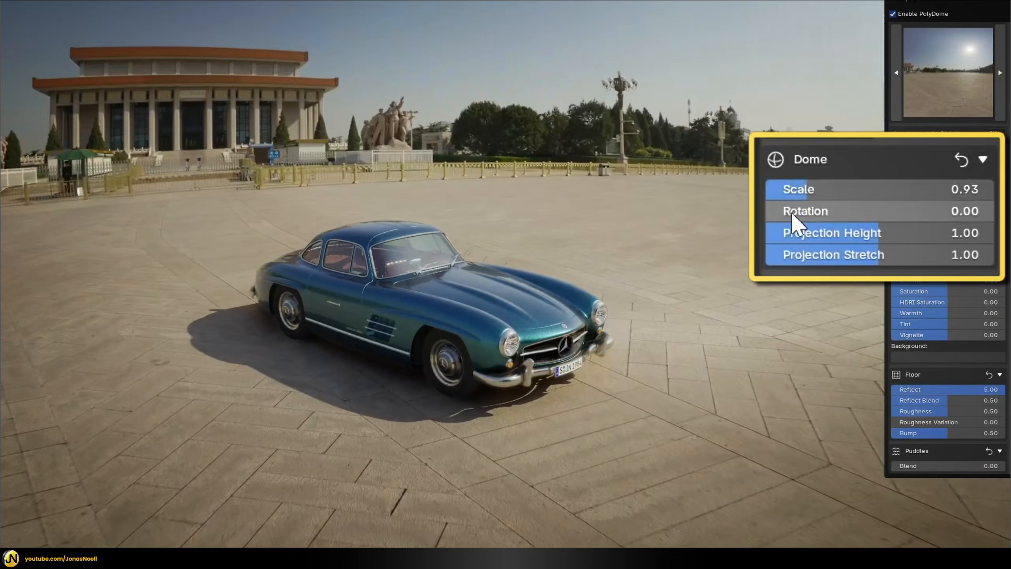
drag(914, 213, 995, 213)
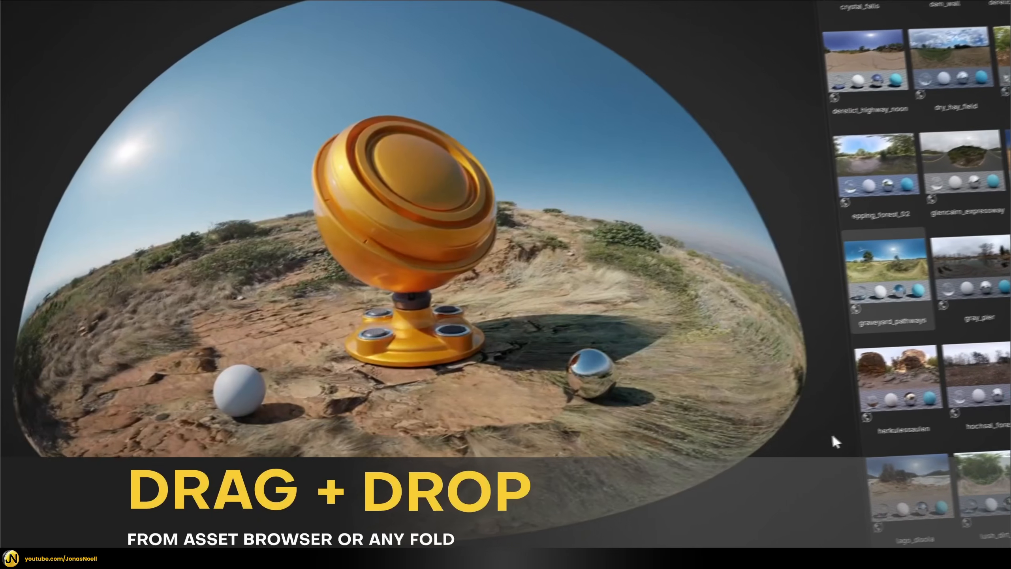
Load one HDRI from the asset browser and quarry_01_8k.exr from the polydome folder into the shader ball's dome
drag(831, 433, 593, 305)
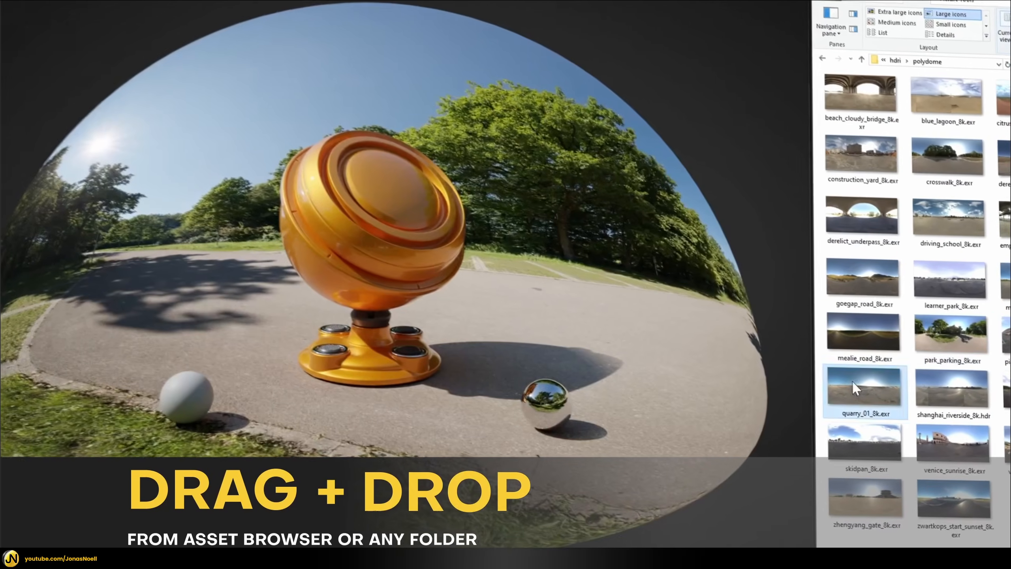
drag(856, 388, 465, 366)
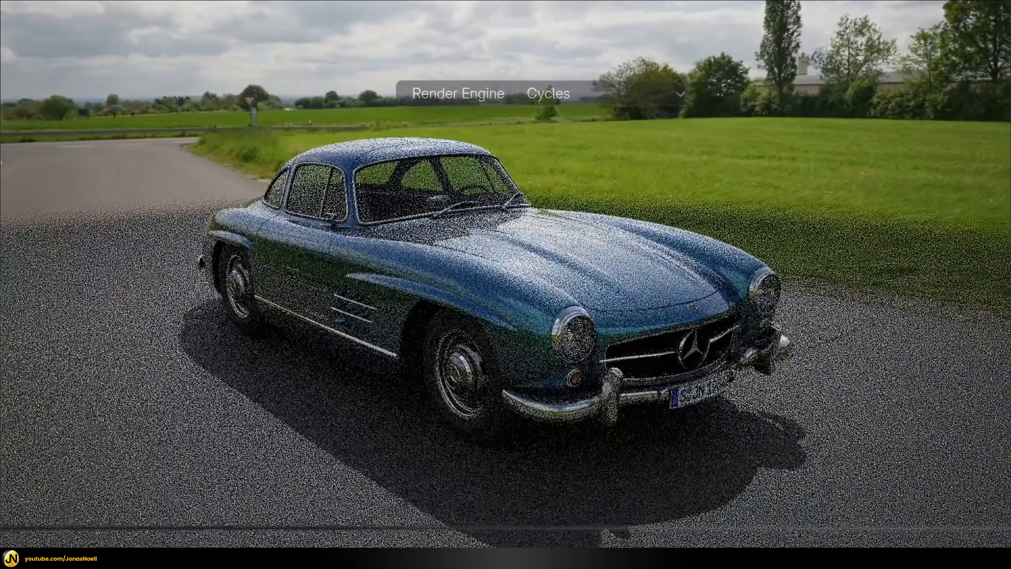
Switch the render engine from Cycles to EEVEE
click(680, 94)
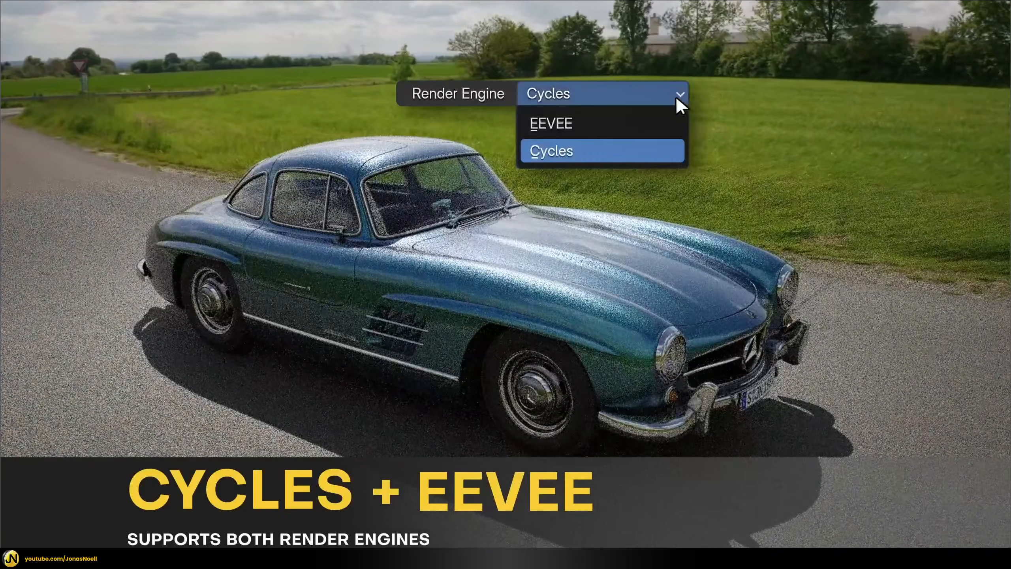
click(642, 122)
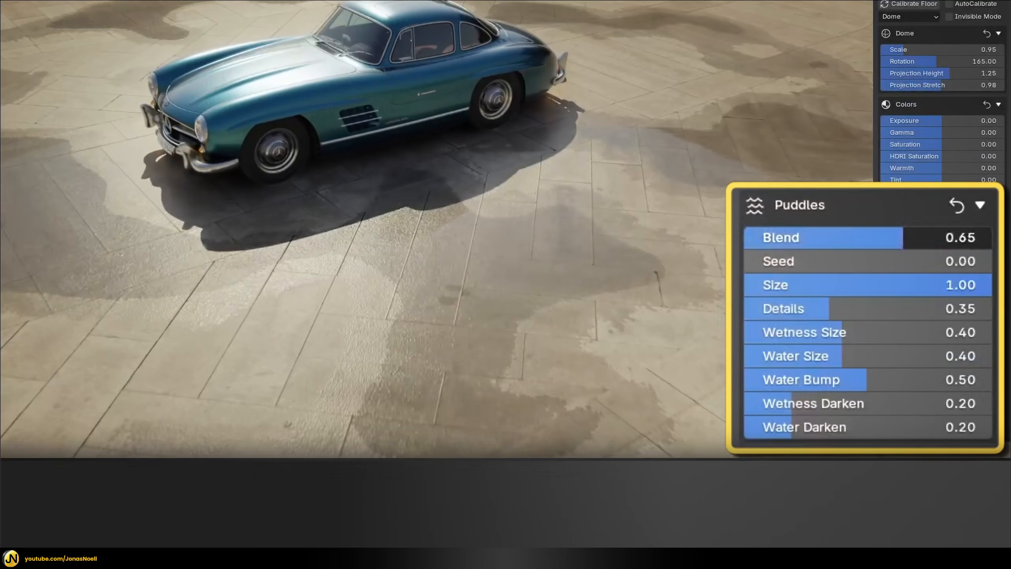
Increase the puddles' Blend, change their Seed, raise their Details, and view the wet floor around the car
drag(903, 237, 989, 238)
drag(802, 261, 804, 261)
drag(805, 309, 908, 309)
middle_drag(454, 213, 805, 219)
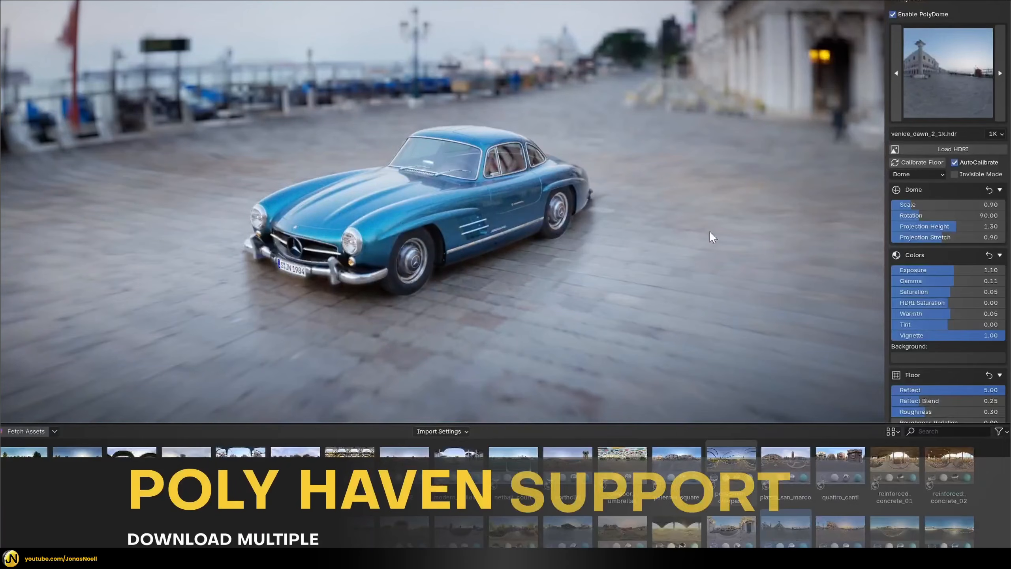
Download the 16K resolution of the venice_dawn_2_1k.hdr environment
click(996, 134)
click(999, 188)
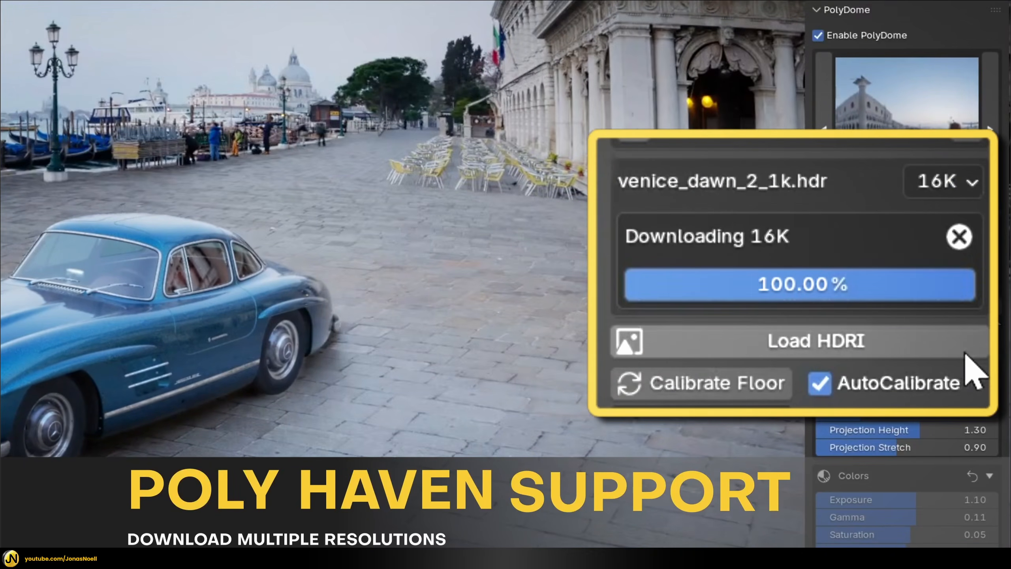